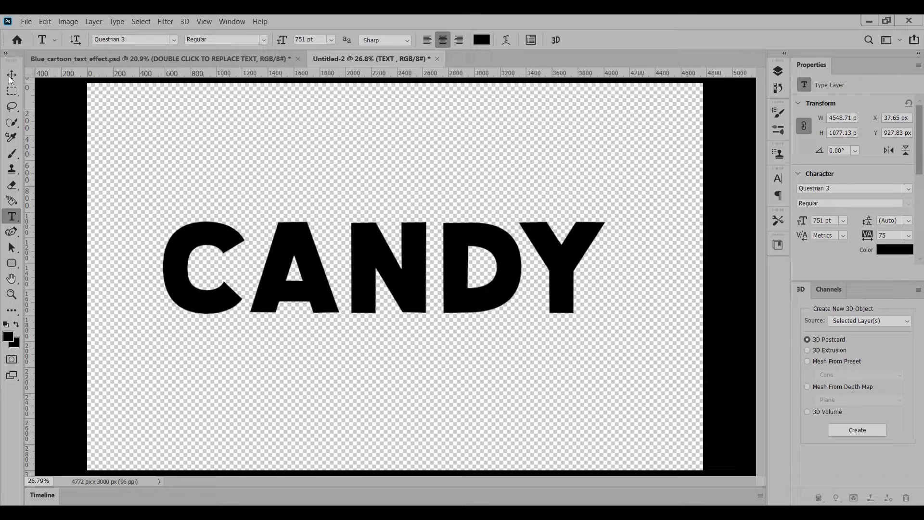
- Check the document's width, height and resolution in the Image Size settings
click(68, 21)
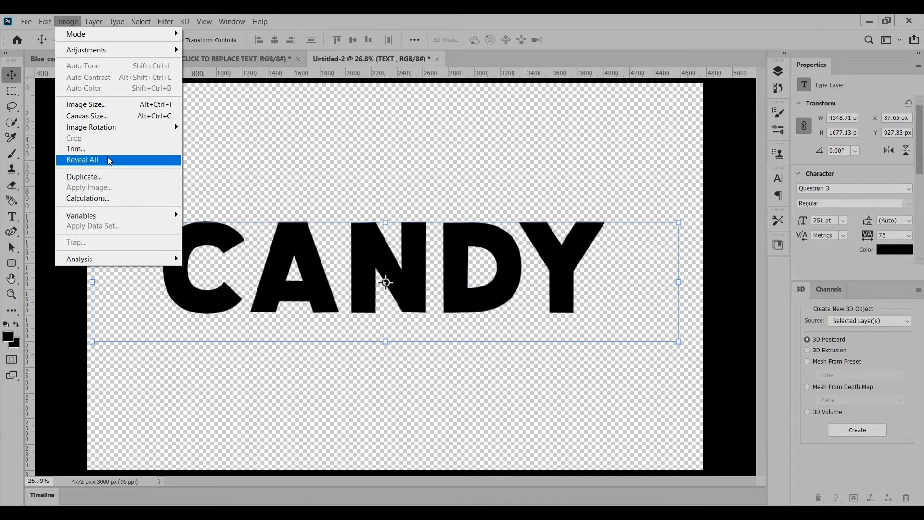
click(86, 104)
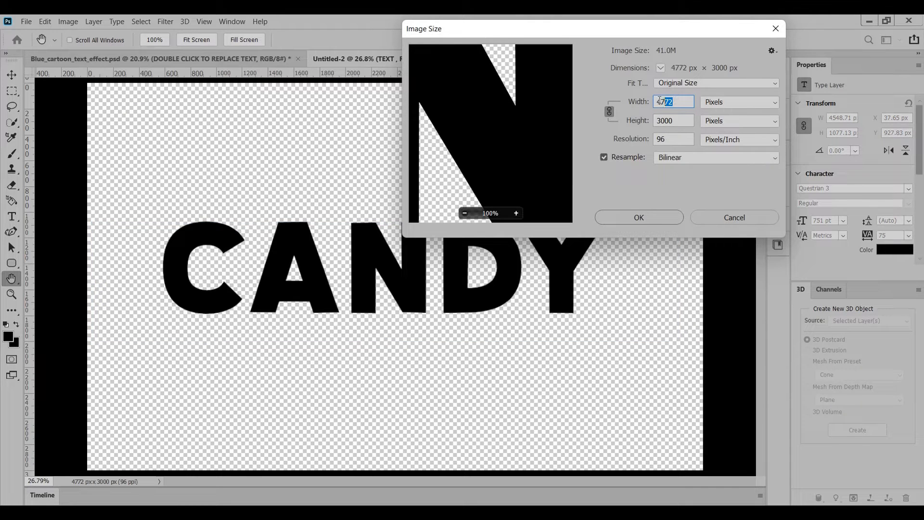
click(684, 120)
click(669, 138)
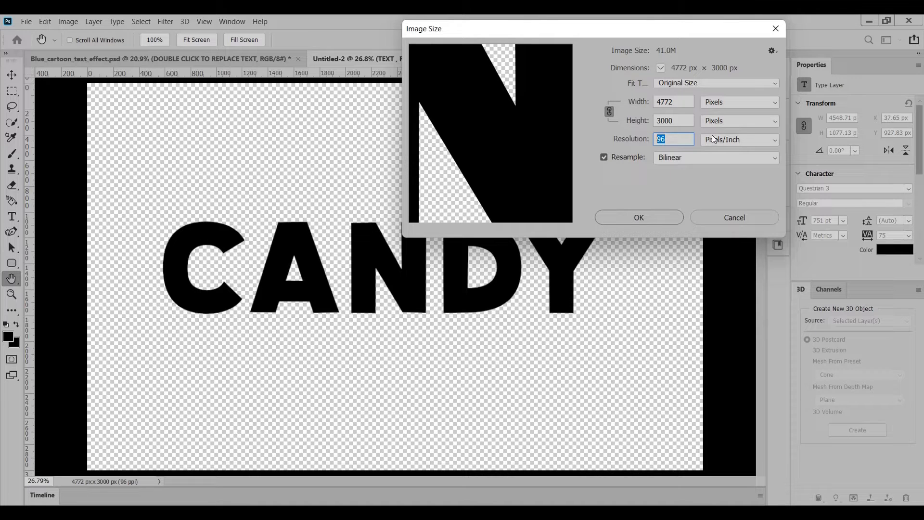
click(649, 217)
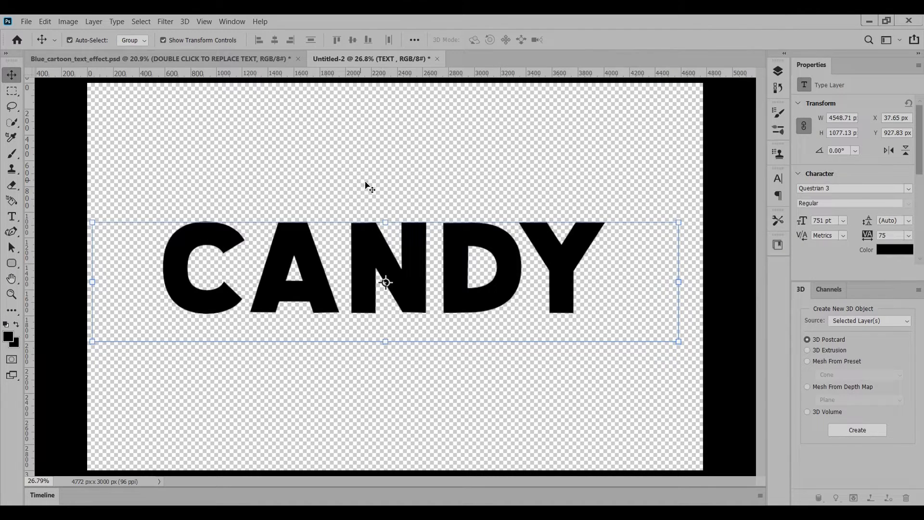
- Inspect the CANDY text's font, size and tracking in the character settings
click(11, 217)
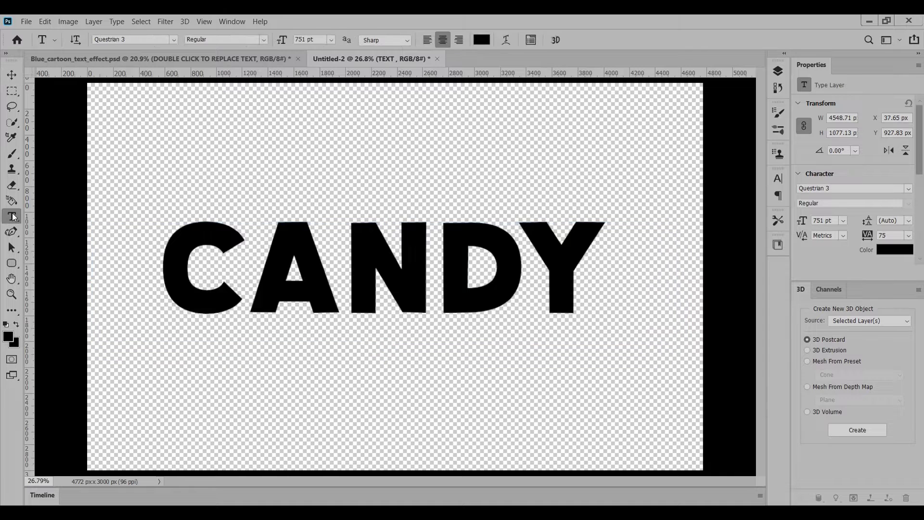
drag(317, 39, 292, 40)
click(127, 40)
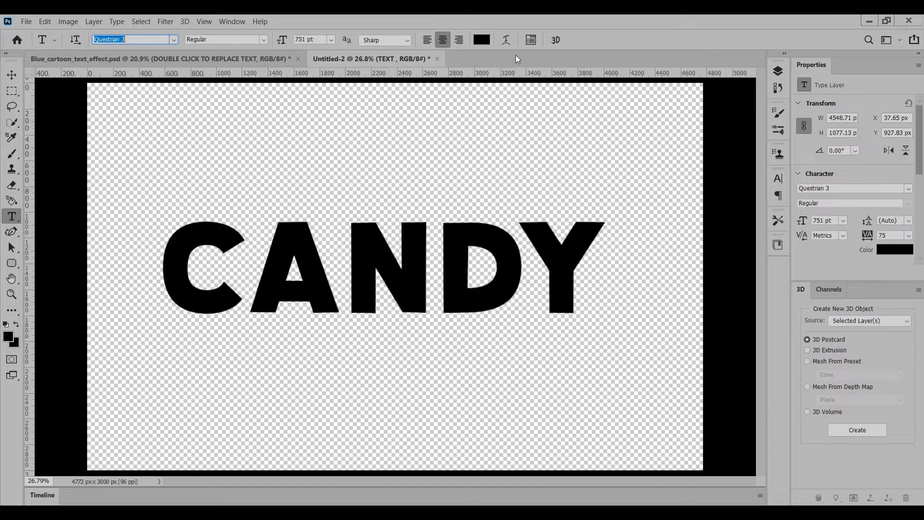
click(532, 41)
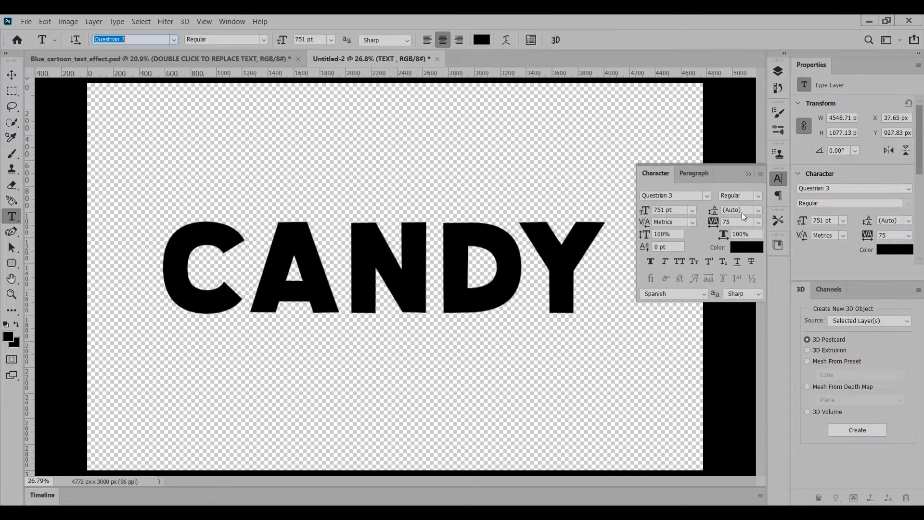
click(727, 221)
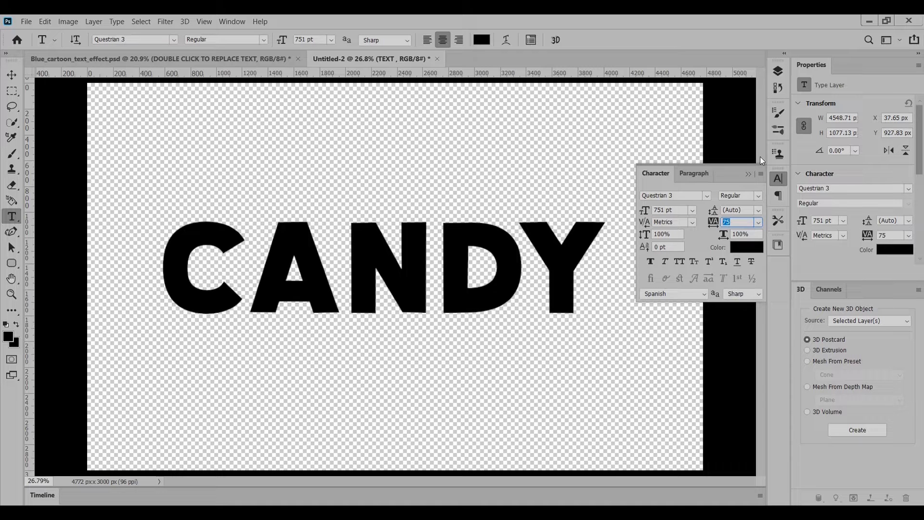
click(771, 184)
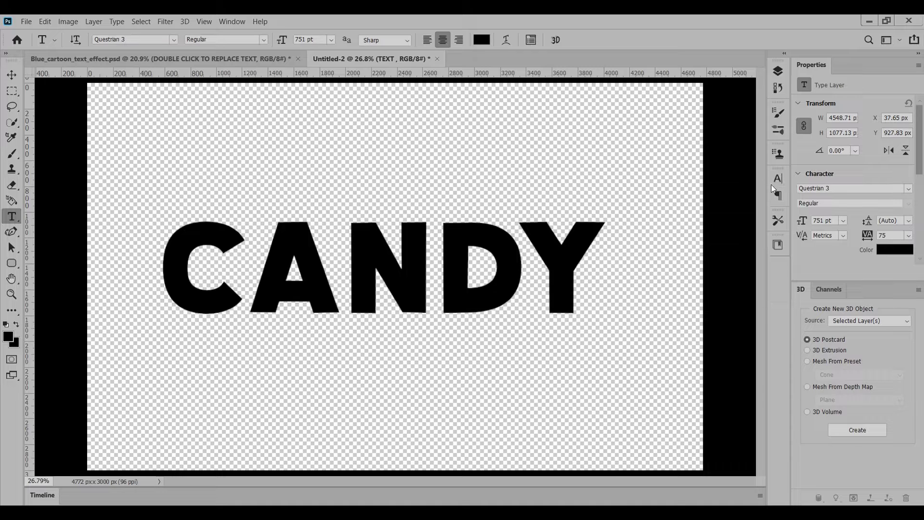
- Add a Solid Color fill layer with the colour #00AAFF
click(779, 73)
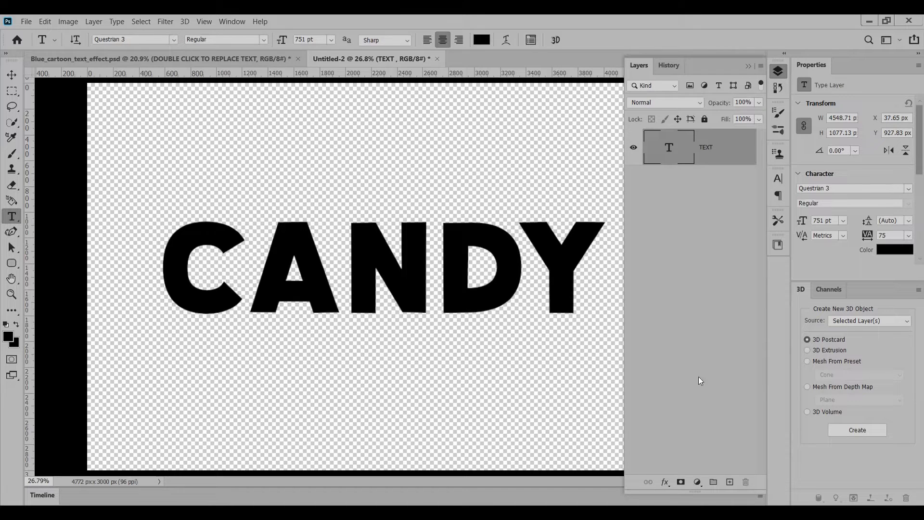
drag(718, 148, 716, 405)
click(698, 482)
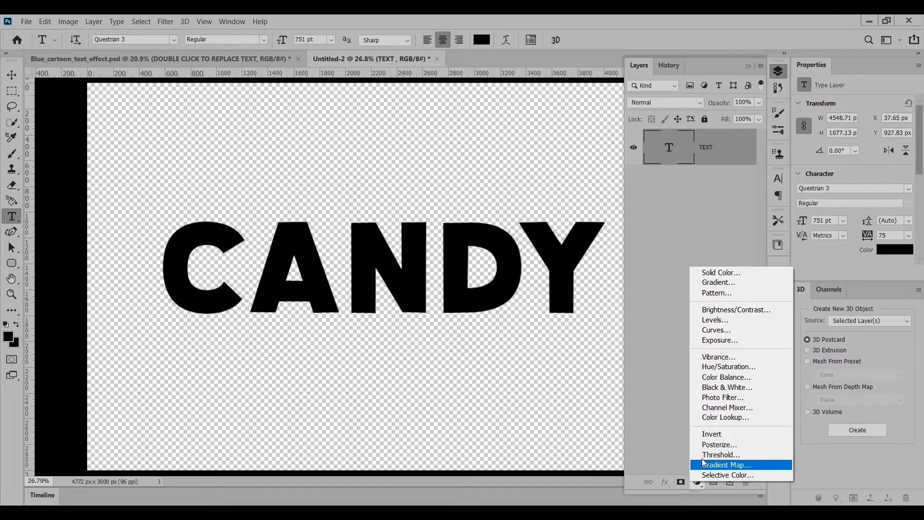
click(744, 271)
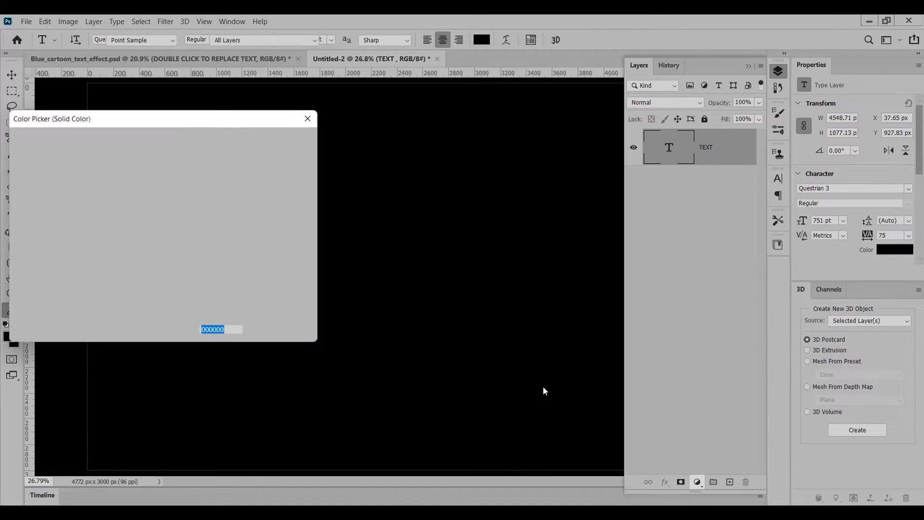
key(BackSpace)
text(00)
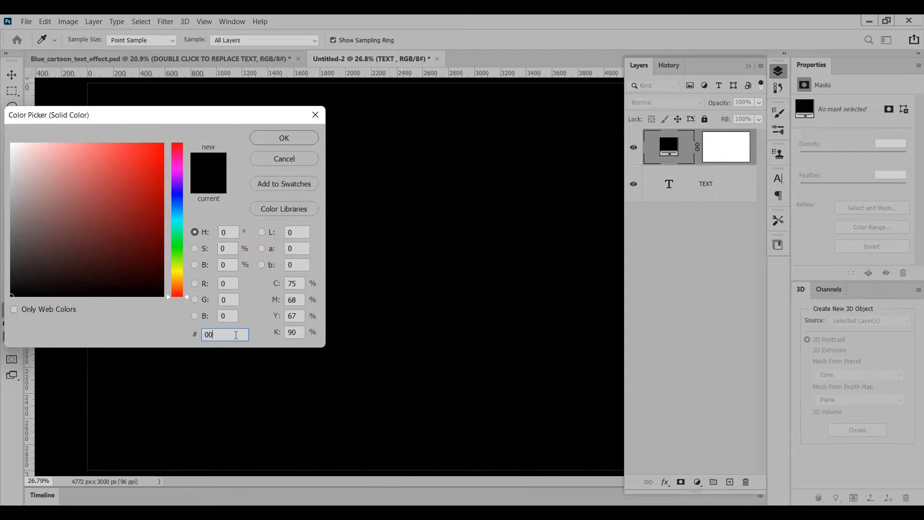
text(AAFF)
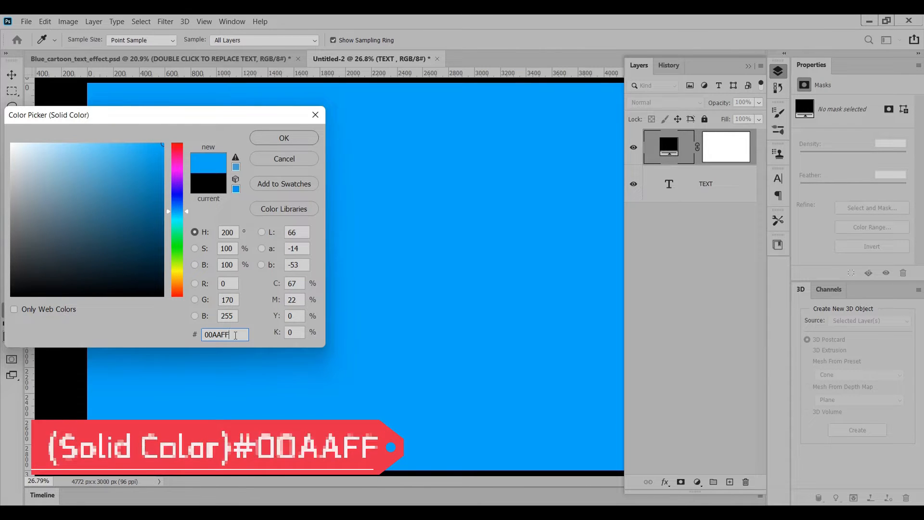
click(279, 136)
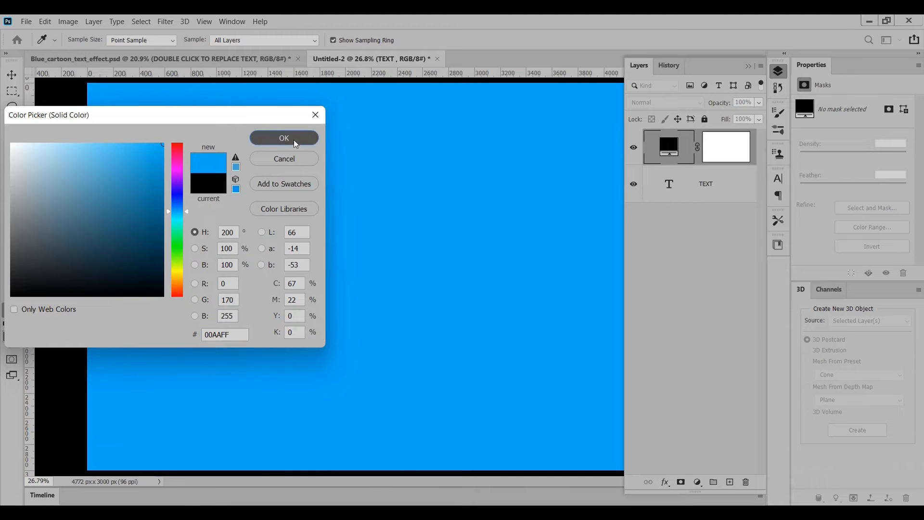
- Place the solid colour layer below the TEXT layer and set its blend mode to Multiply
drag(684, 151, 726, 220)
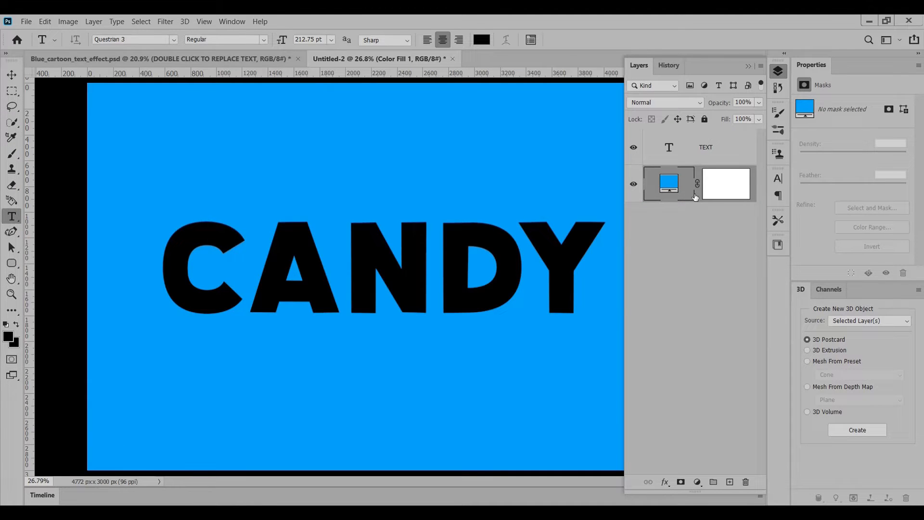
click(673, 102)
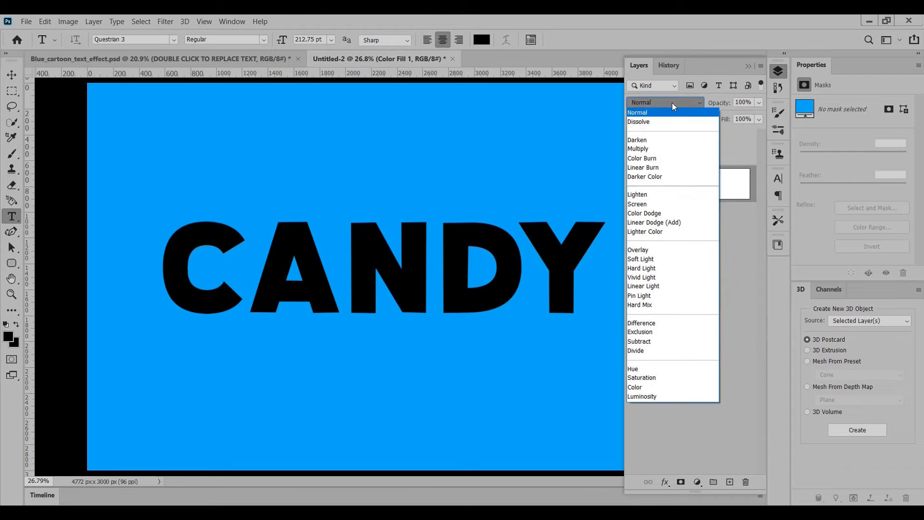
click(673, 149)
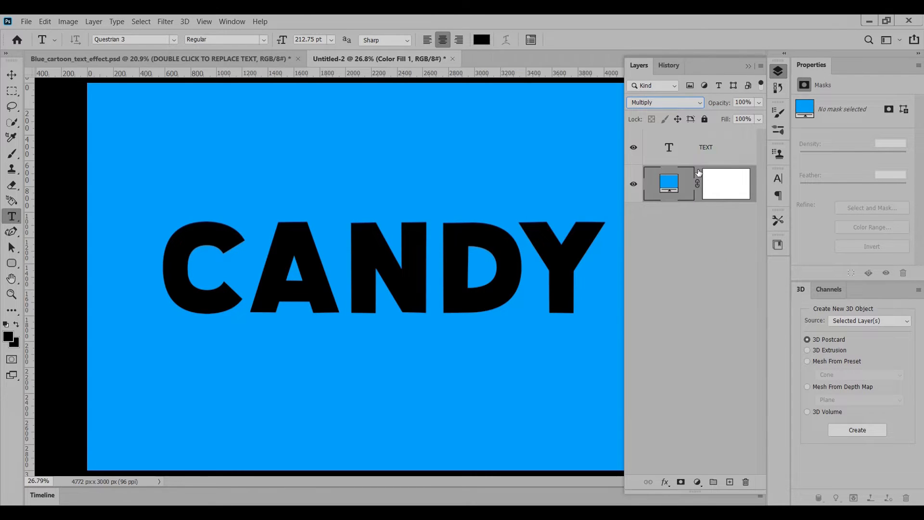
- Add a Gradient fill layer above the blue fill with Radial style and a scale of 150%
click(697, 481)
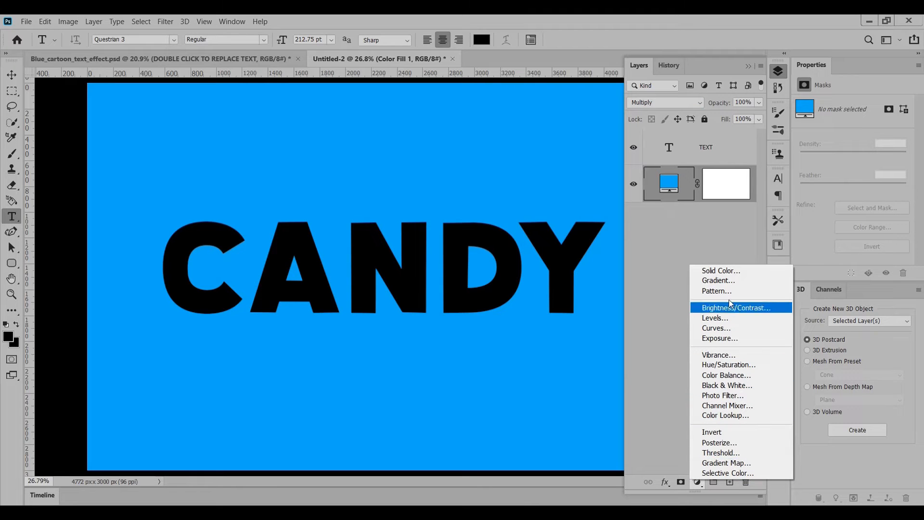
click(722, 280)
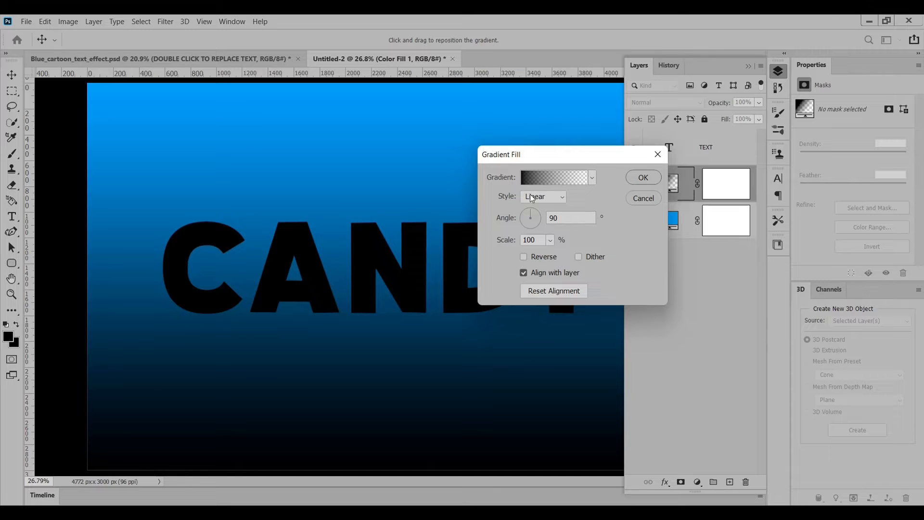
click(560, 199)
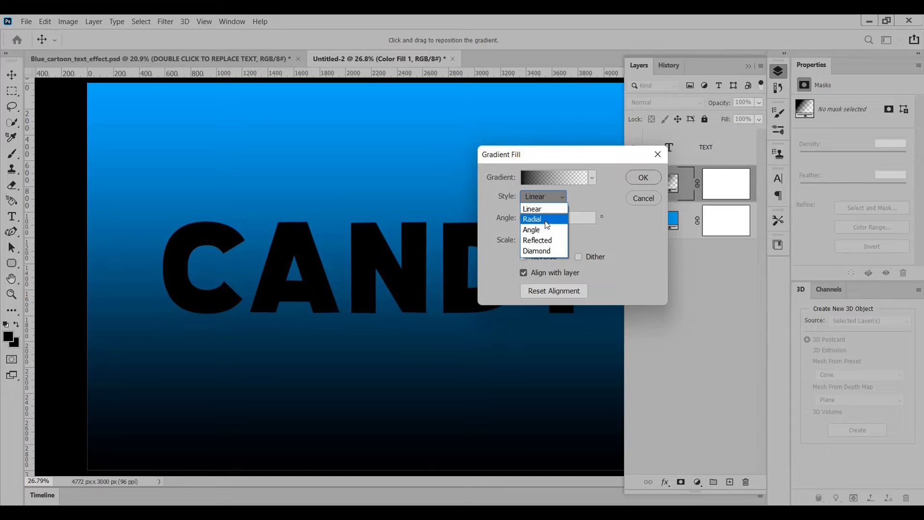
click(542, 220)
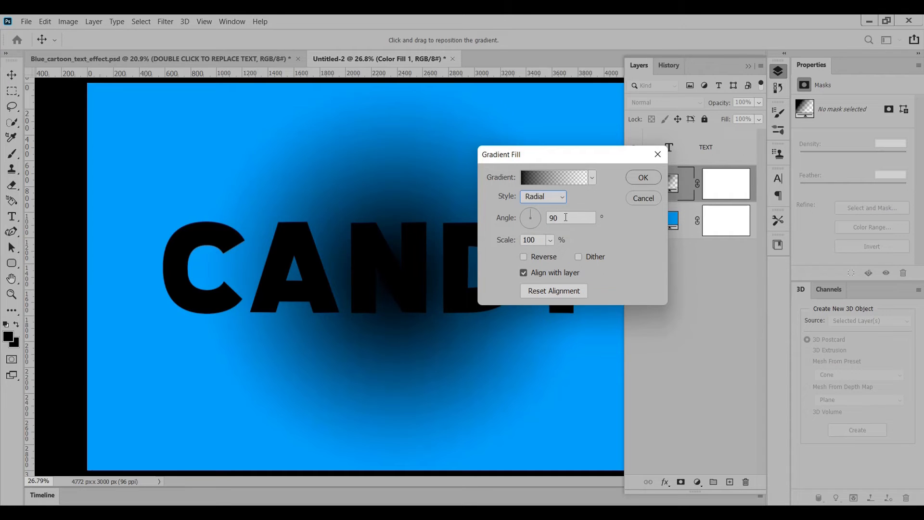
double_click(539, 239)
key(BackSpace)
text(150)
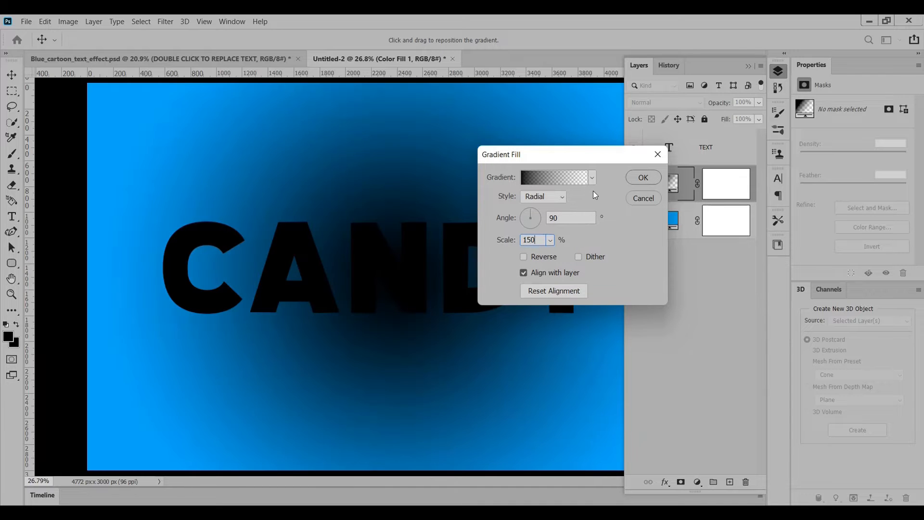
- Set the colour of the gradient's starting stop to #81D0FB
click(568, 177)
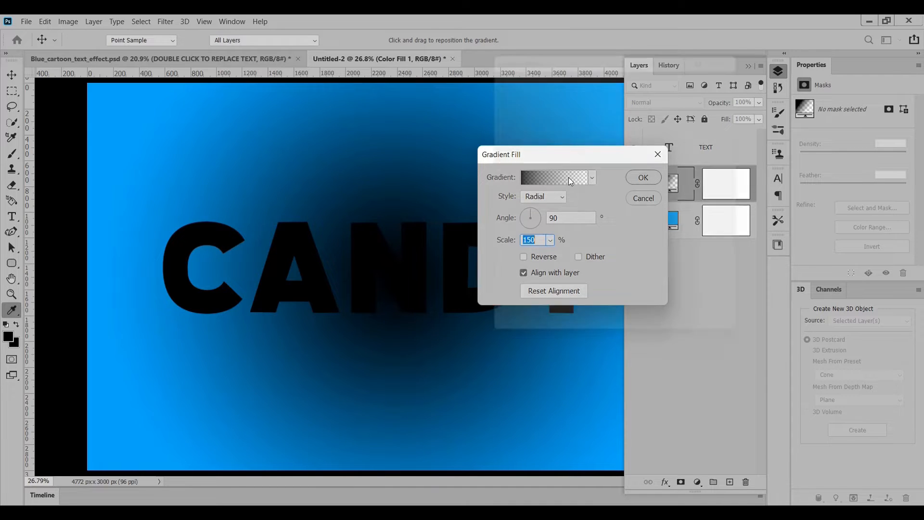
double_click(498, 267)
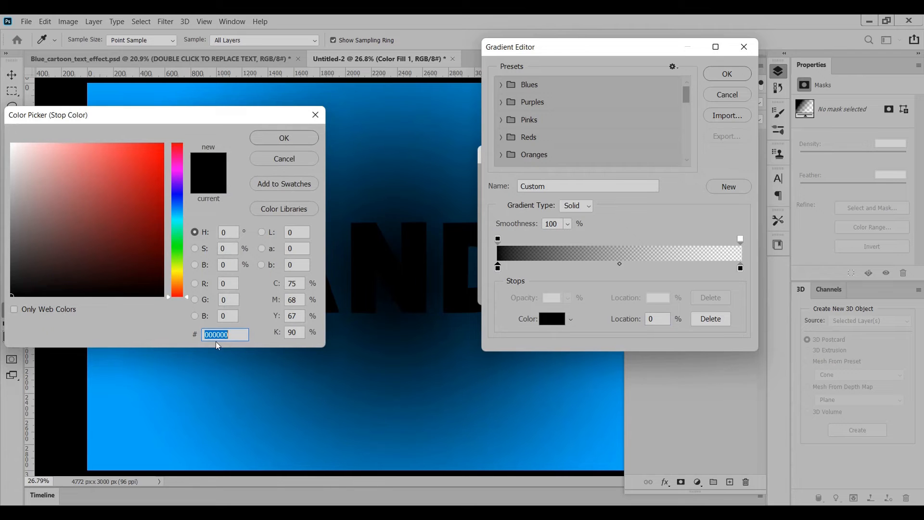
key(BackSpace)
text(81)
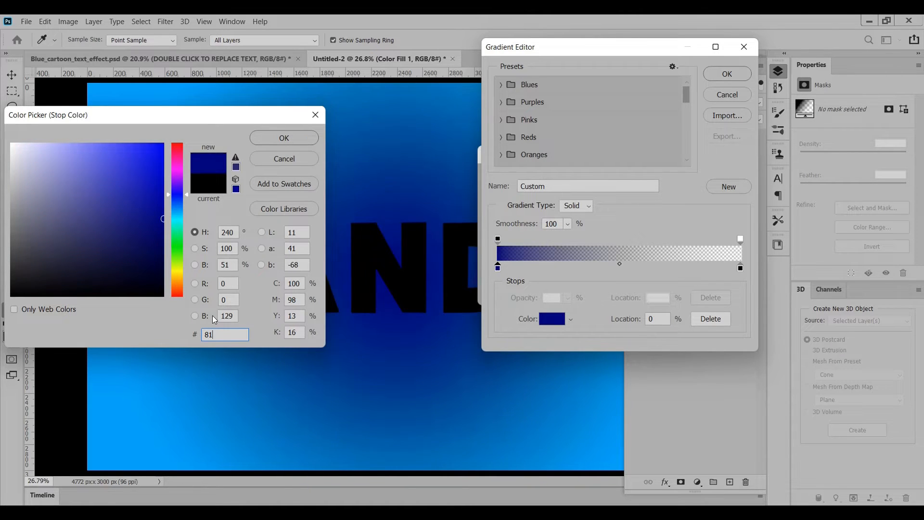
text(D)
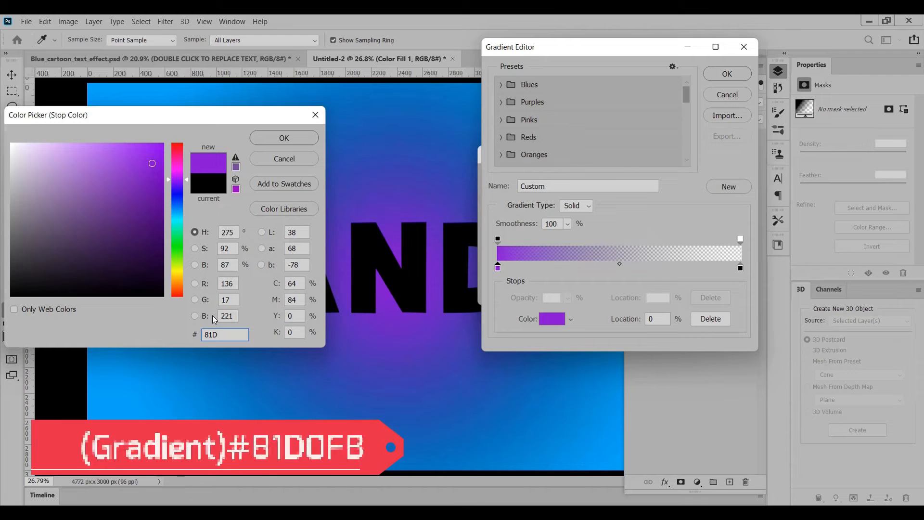
text(0F)
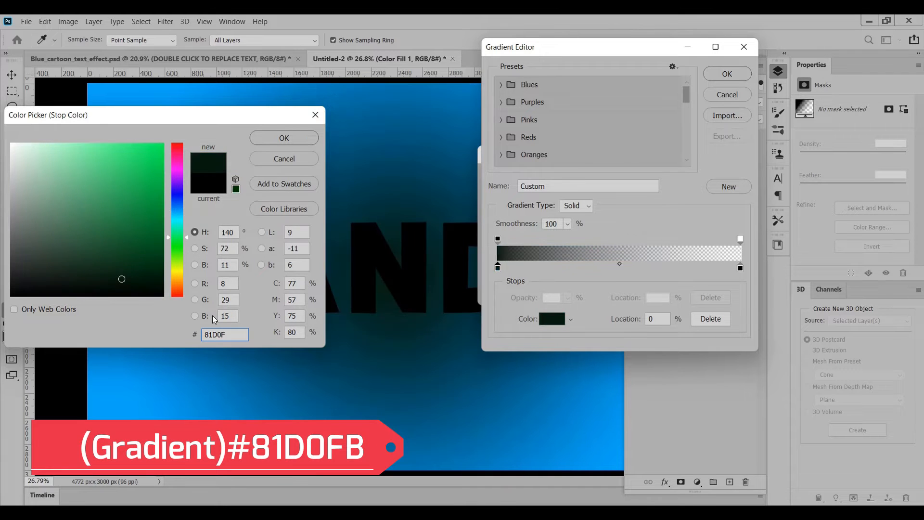
text(B)
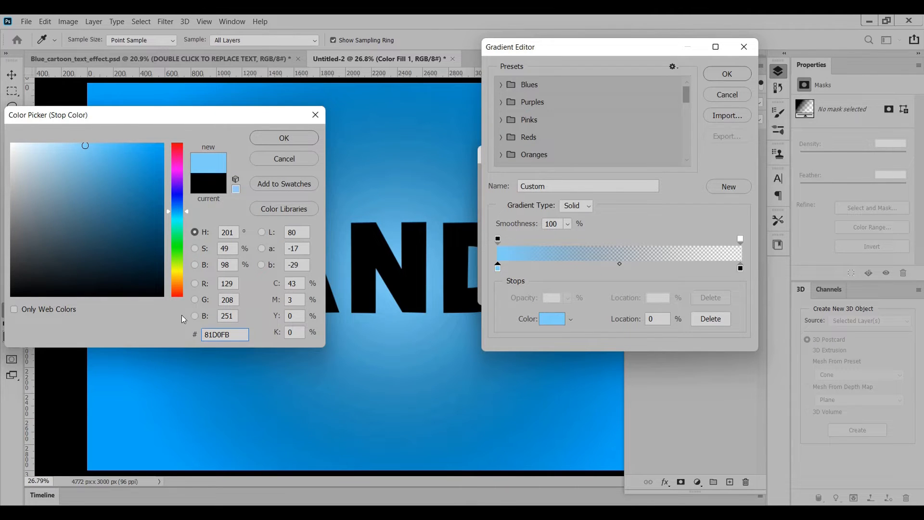
click(293, 138)
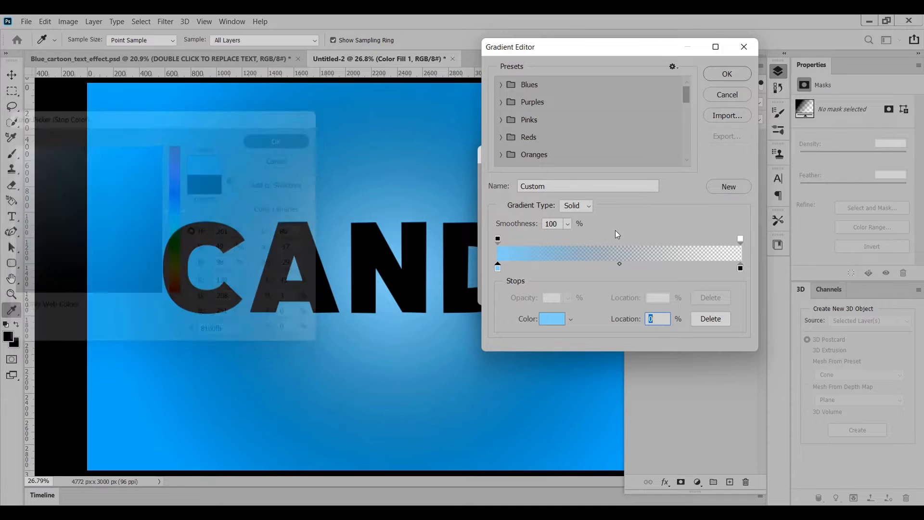
- Replace the gradient's black end stop with the same light blue as the starting stop and apply the gradient fill
drag(497, 269, 747, 267)
click(498, 269)
click(741, 268)
key(Delete)
drag(504, 268, 490, 268)
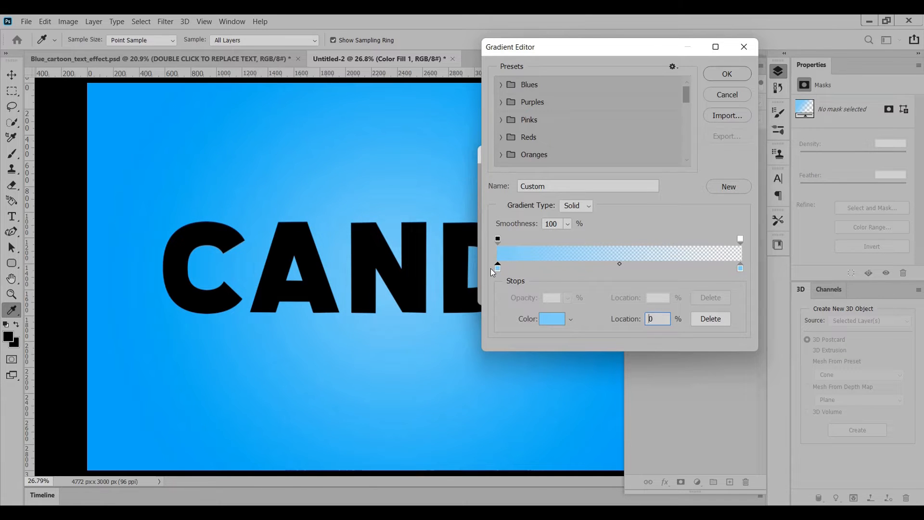
click(744, 75)
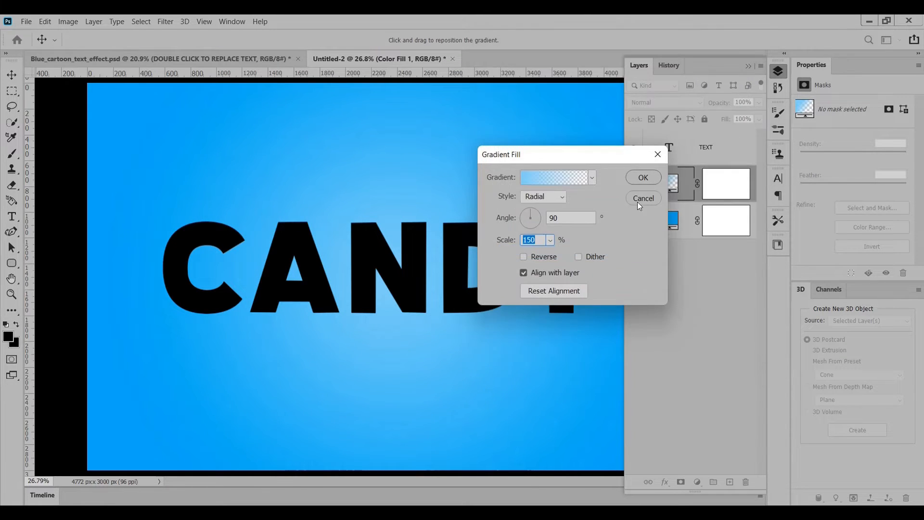
click(644, 179)
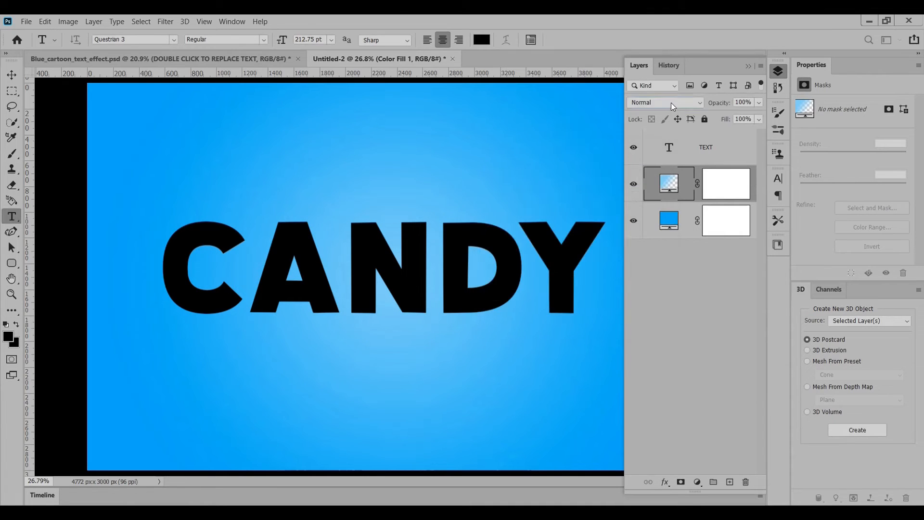
- Set the gradient fill layer's blend mode to Overlay and select the TEXT layer
click(672, 103)
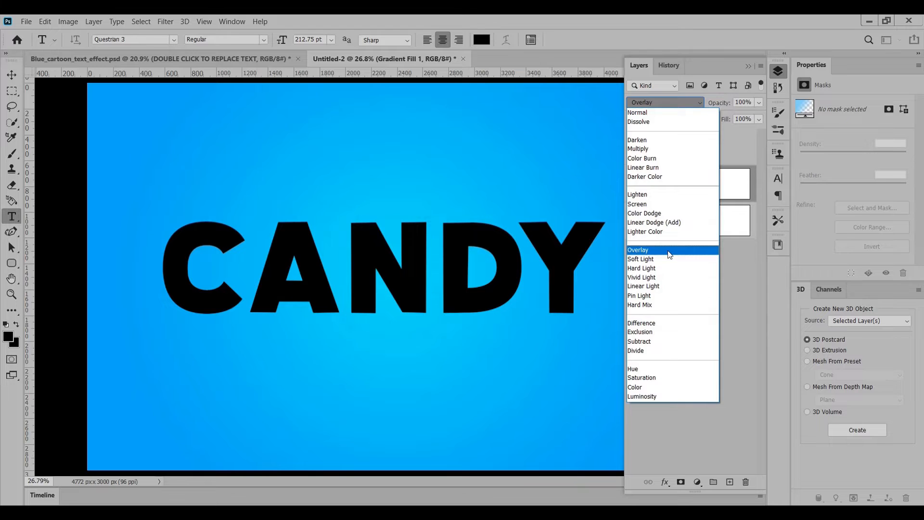
click(669, 254)
click(728, 148)
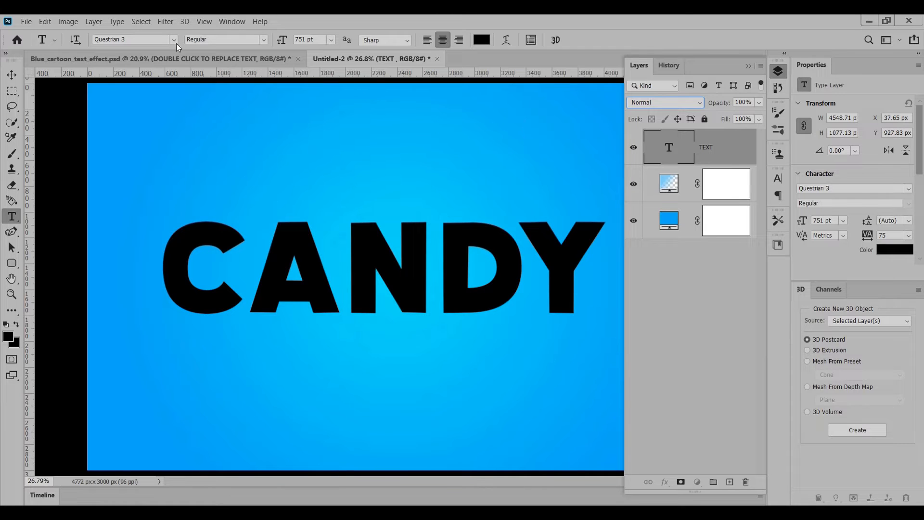
click(531, 40)
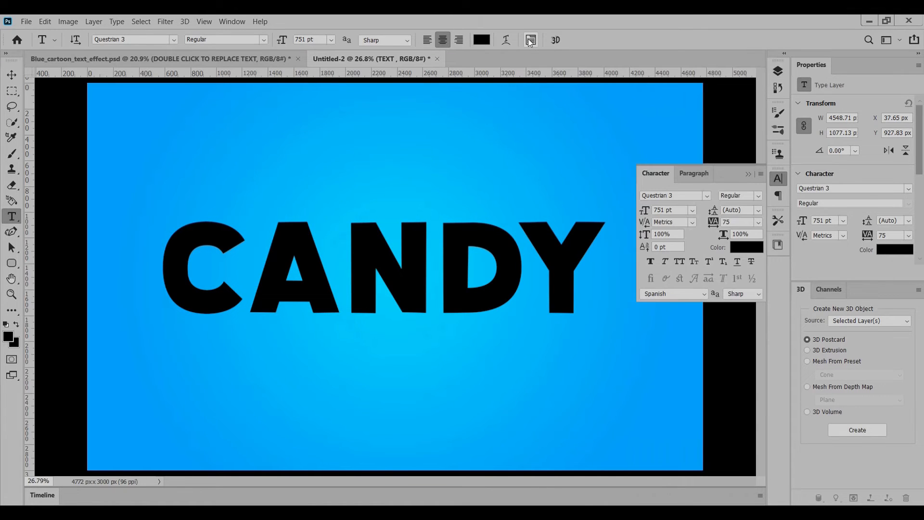
click(531, 40)
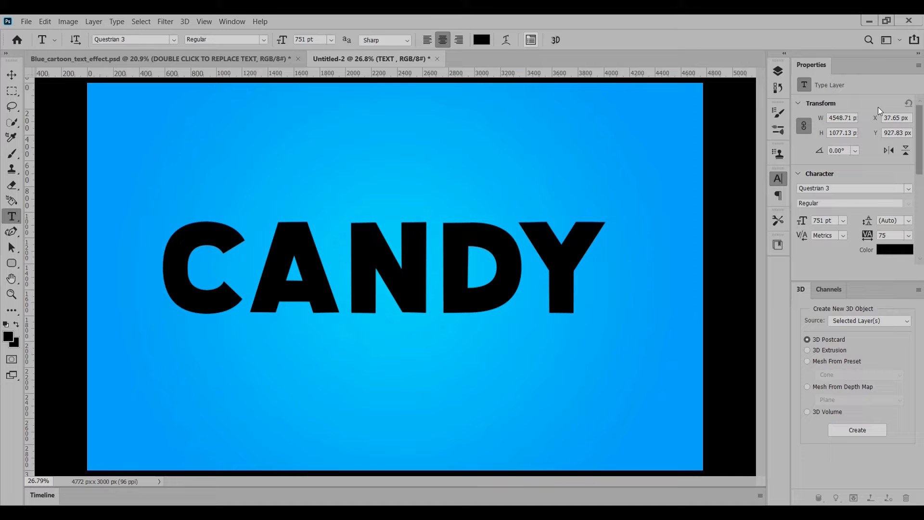
- Convert the TEXT layer to a smart object
click(785, 71)
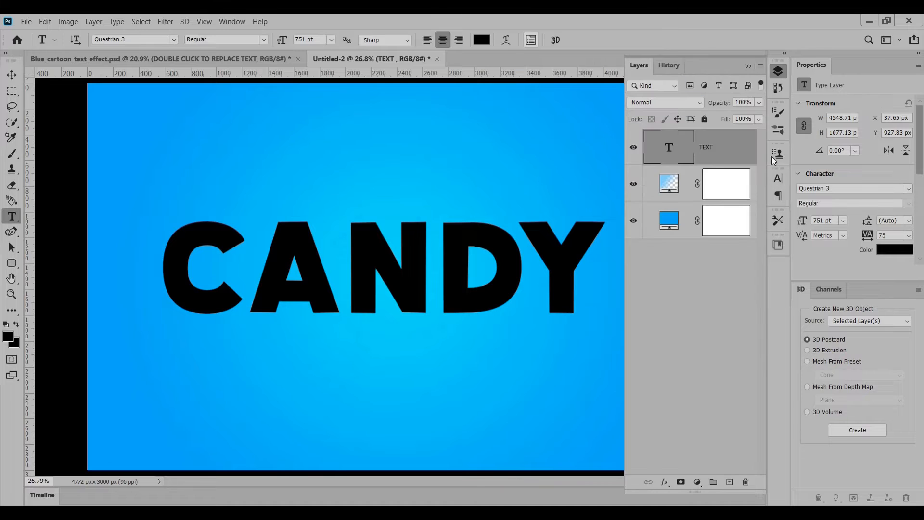
right_click(721, 142)
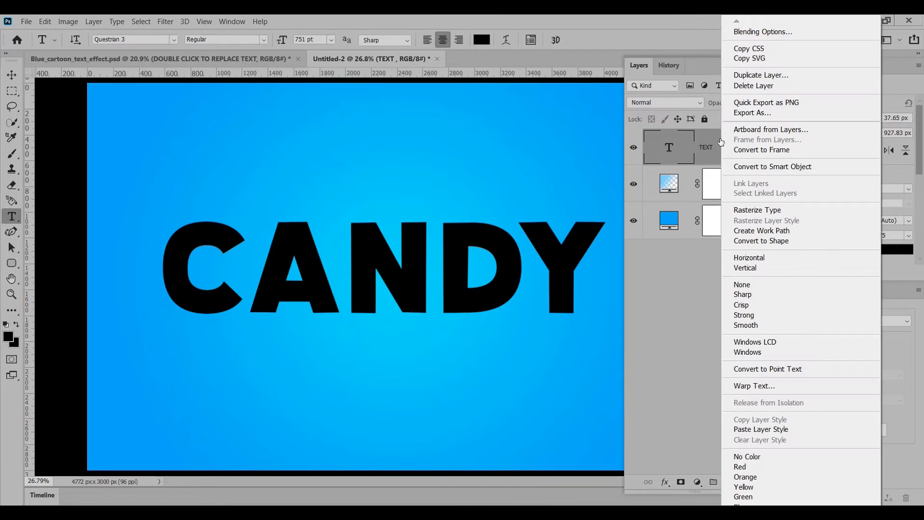
click(842, 167)
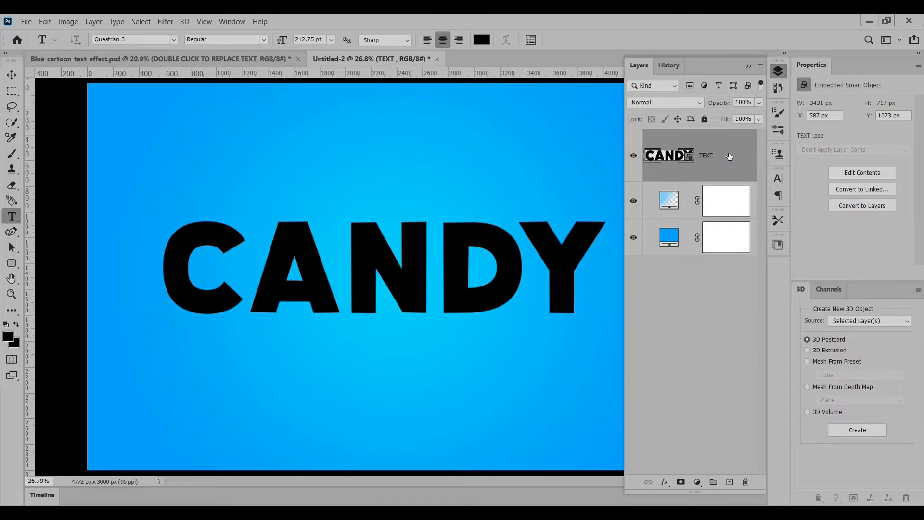
- Warp the CANDY smart object with the Flag style at a slight bend and apply the transform
click(51, 21)
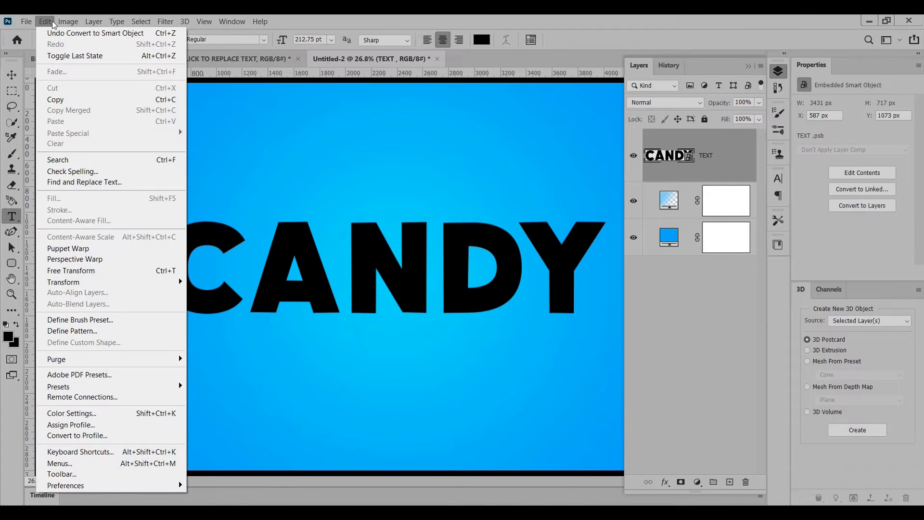
click(89, 270)
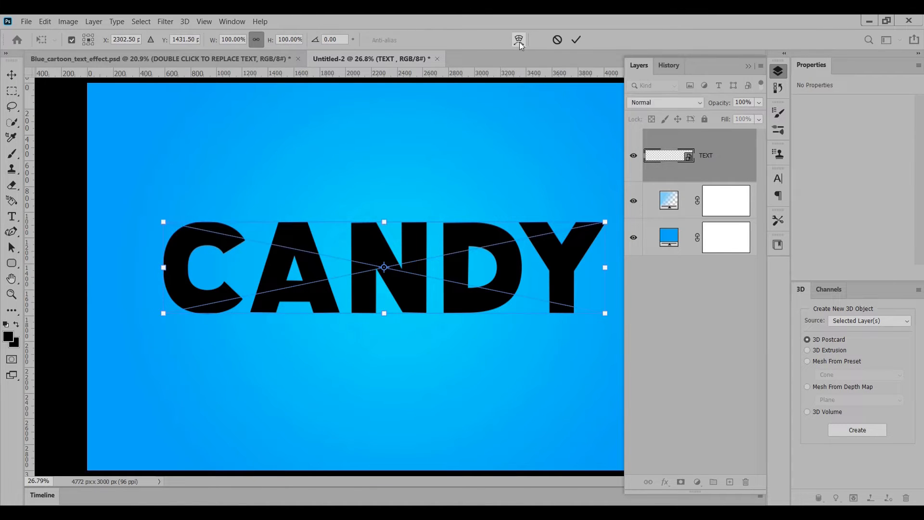
click(518, 42)
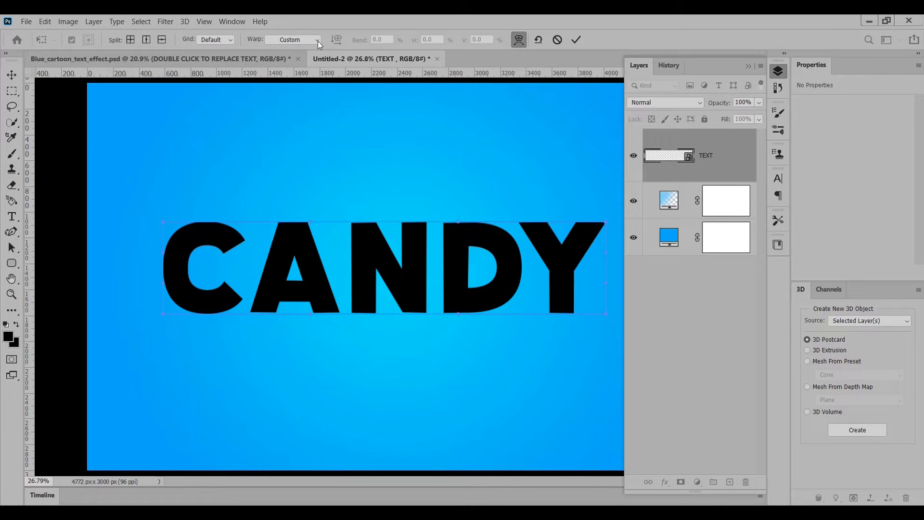
click(318, 41)
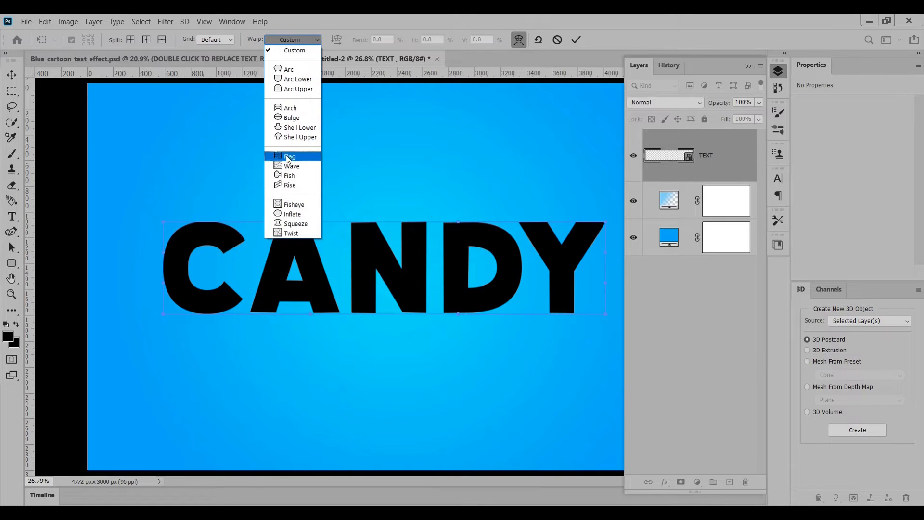
click(296, 156)
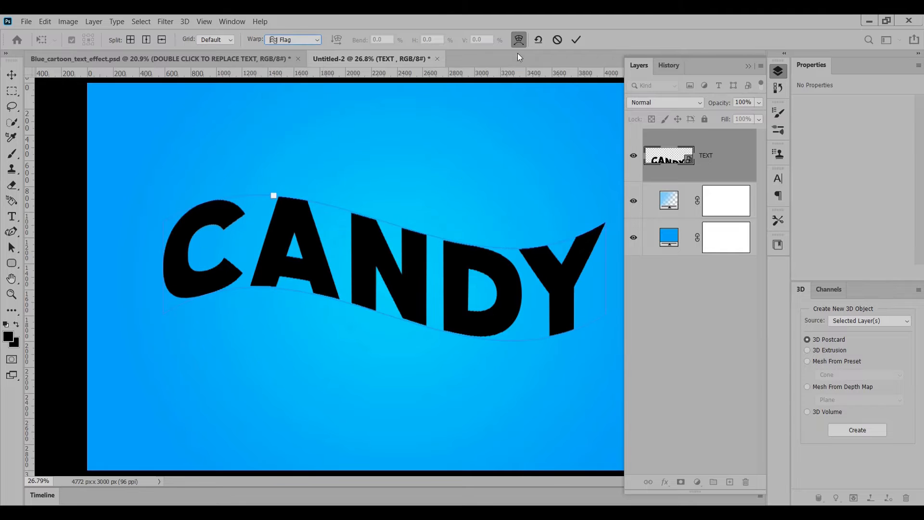
double_click(379, 40)
text(0)
key(Return)
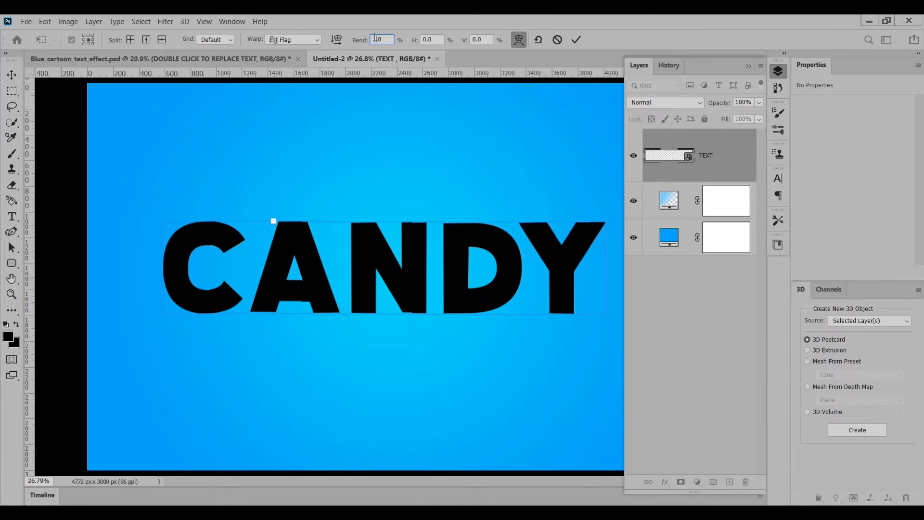
click(576, 39)
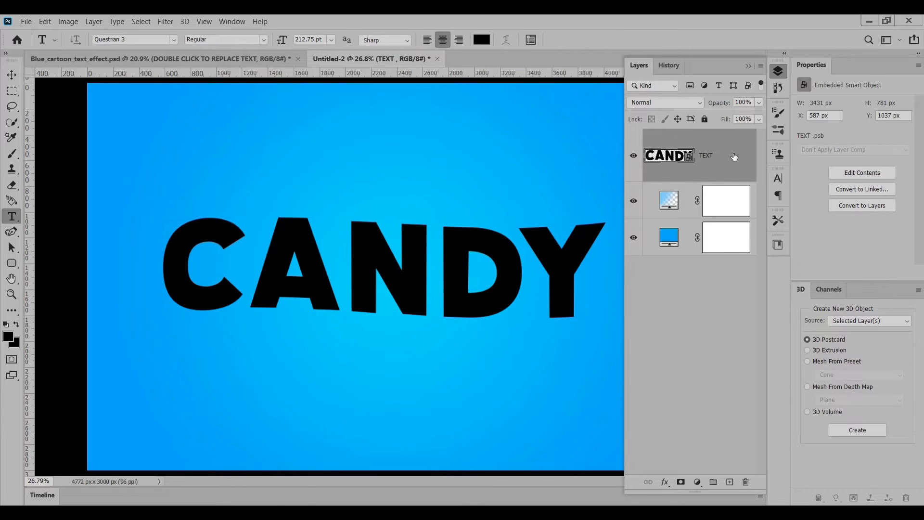
- Duplicate the TEXT smart object layer and rename the lower original SHADOW
drag(722, 159, 730, 482)
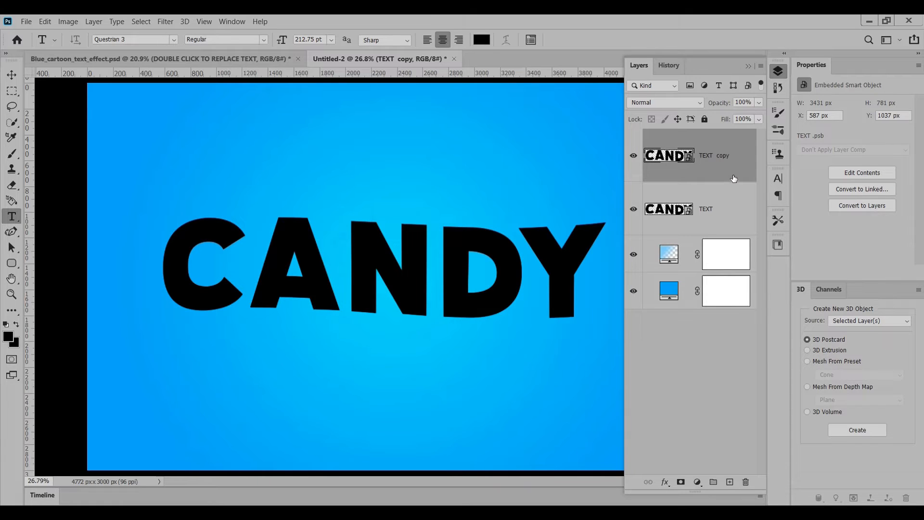
double_click(706, 210)
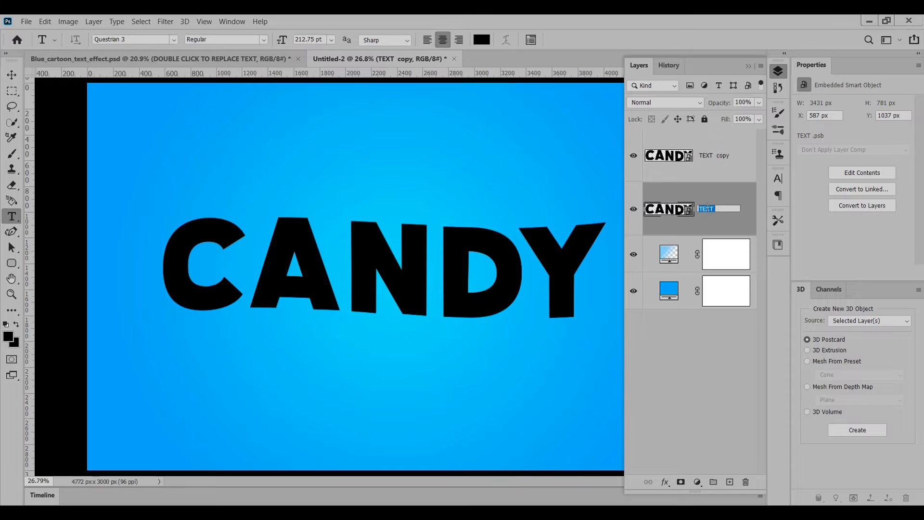
key(BackSpace)
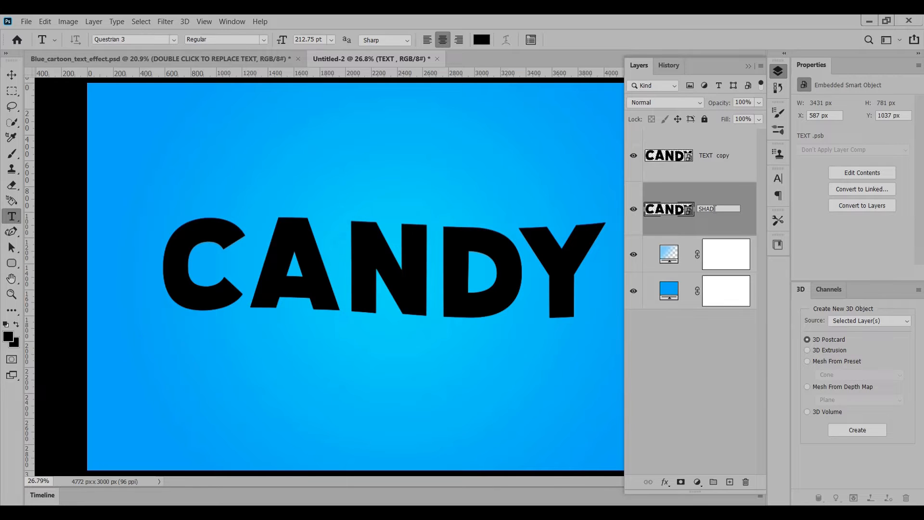
key(Return)
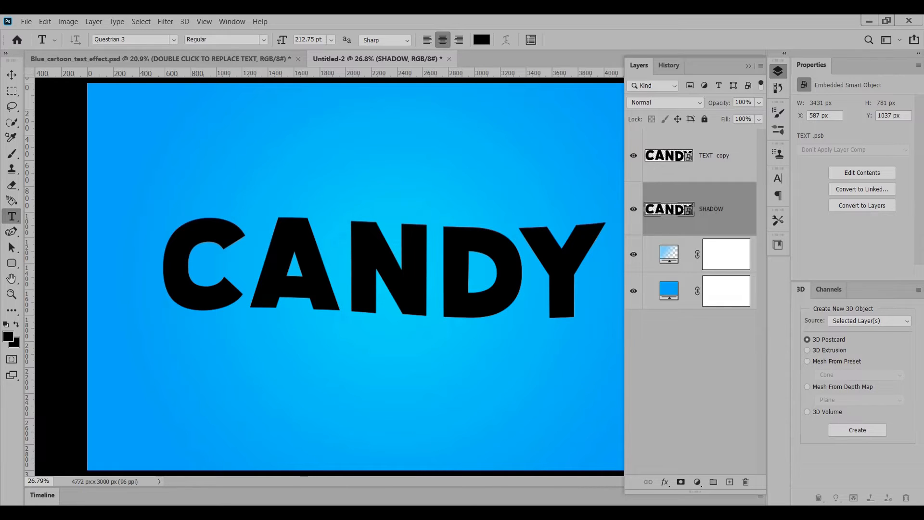
- Add a Stroke layer style to the TEXT copy layer and reset its settings to default
click(732, 166)
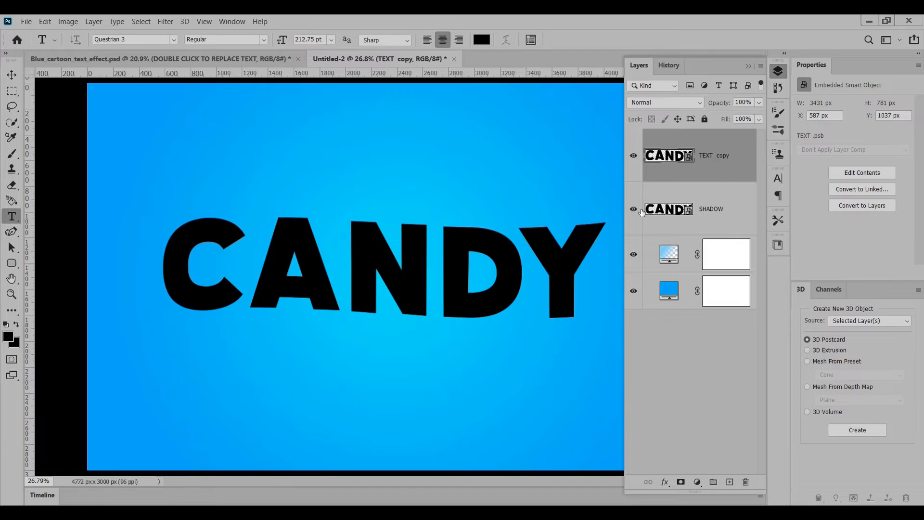
right_click(725, 168)
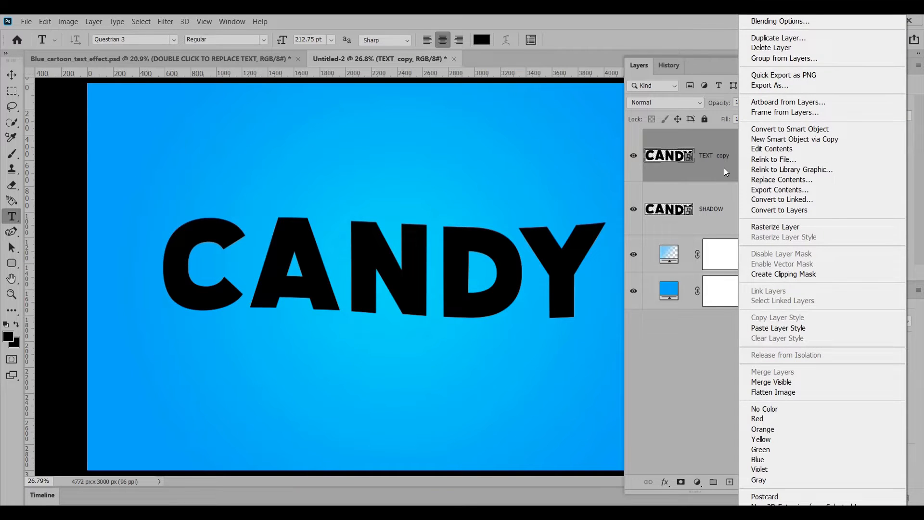
click(836, 19)
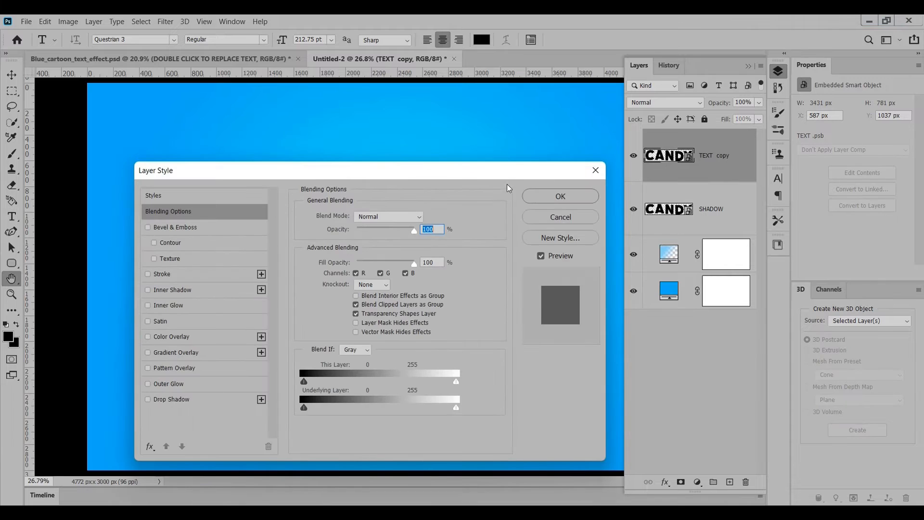
drag(483, 172, 745, 50)
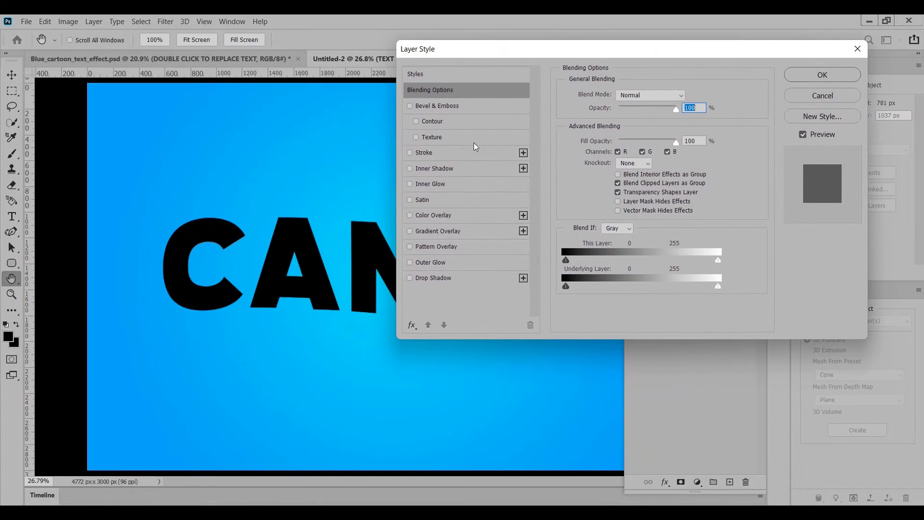
click(456, 153)
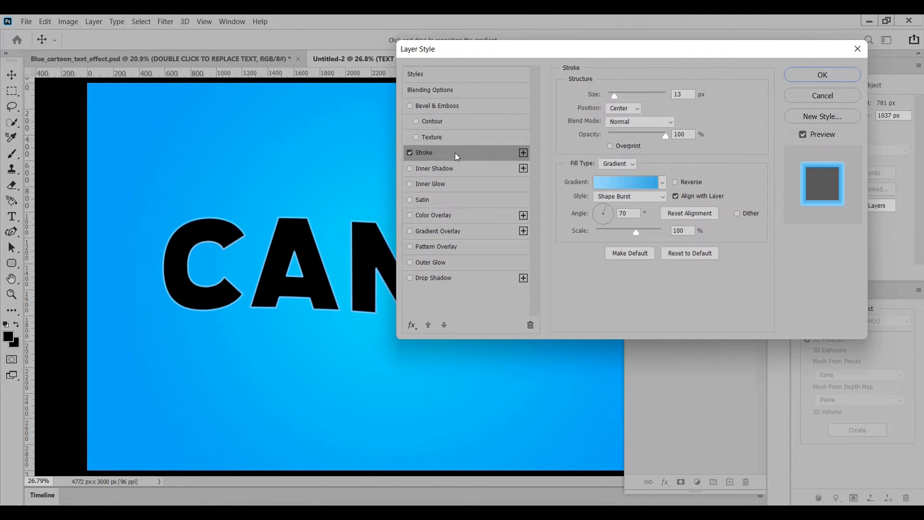
click(669, 255)
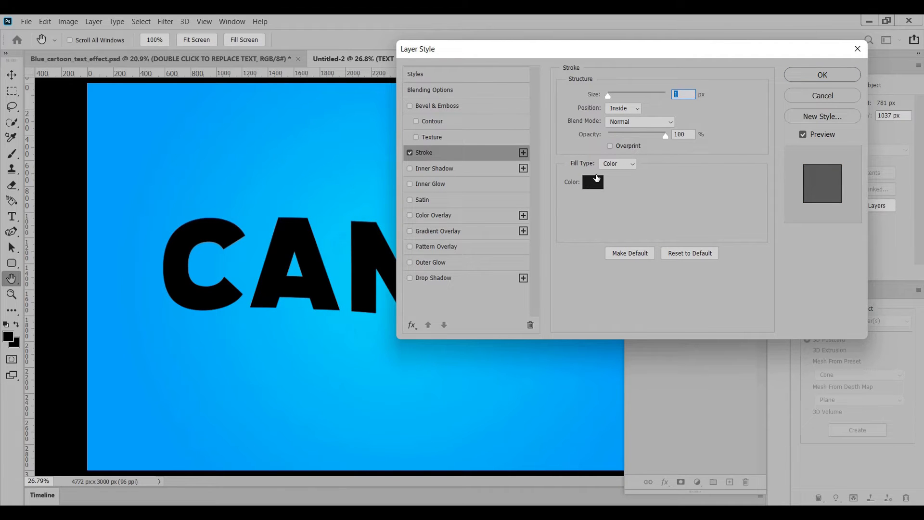
- Set the stroke colour to #006AD3
click(593, 182)
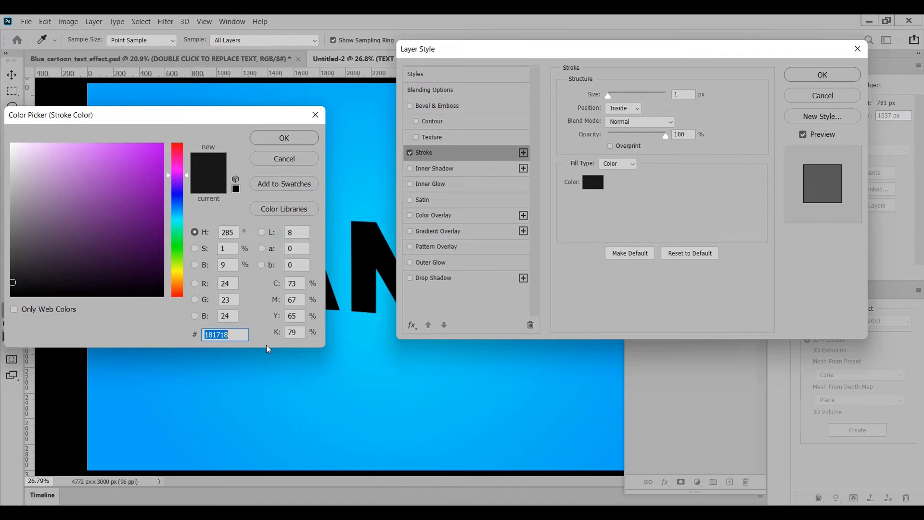
key(BackSpace)
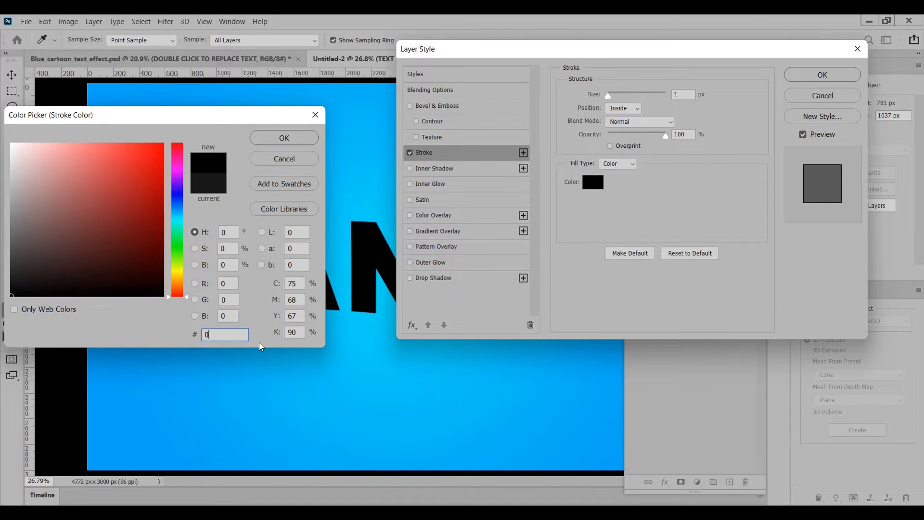
text(06)
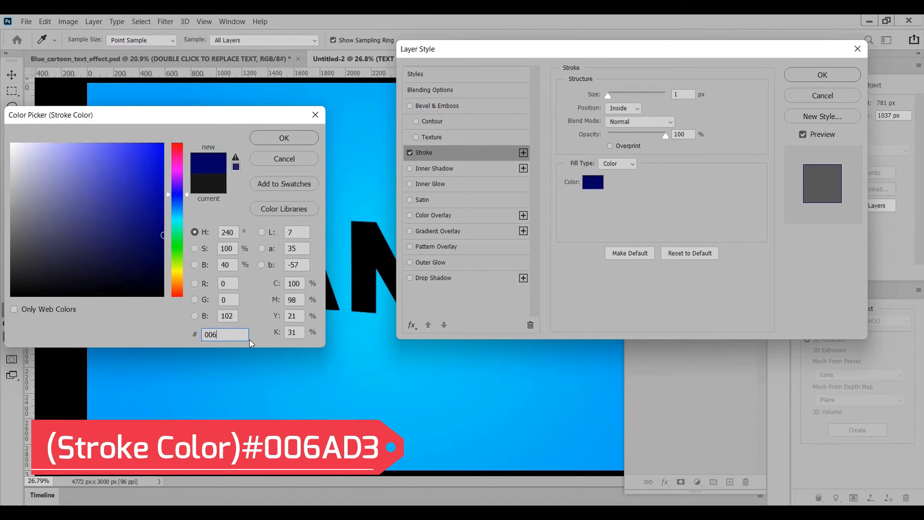
text(AD3)
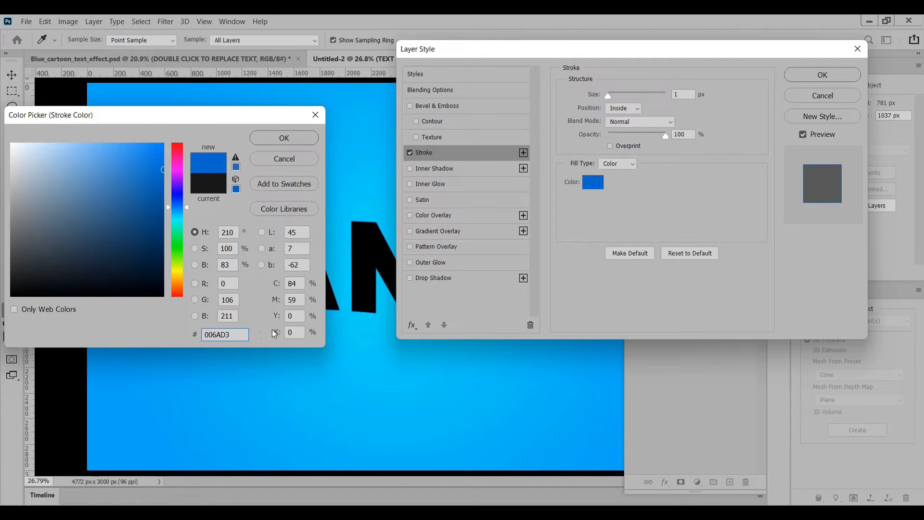
click(304, 140)
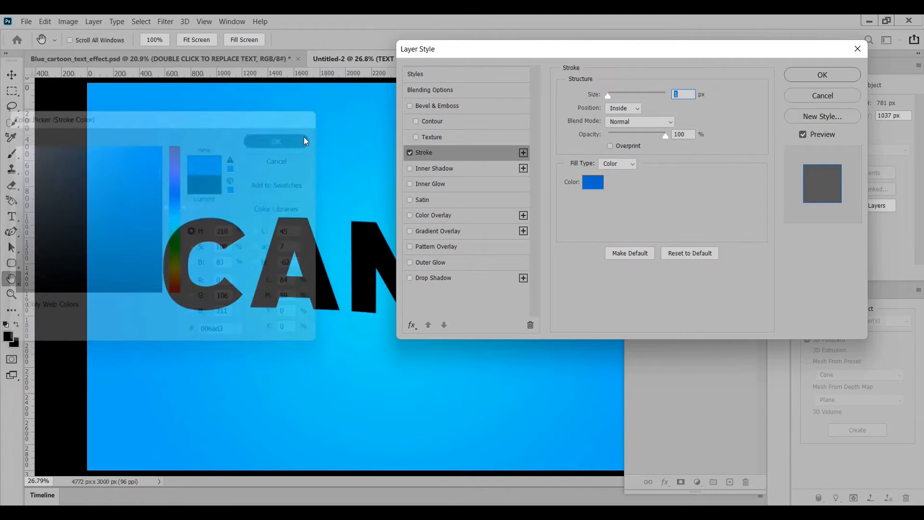
- Set the stroke's position to Center and its size to 88 px, and apply the layer style
click(634, 110)
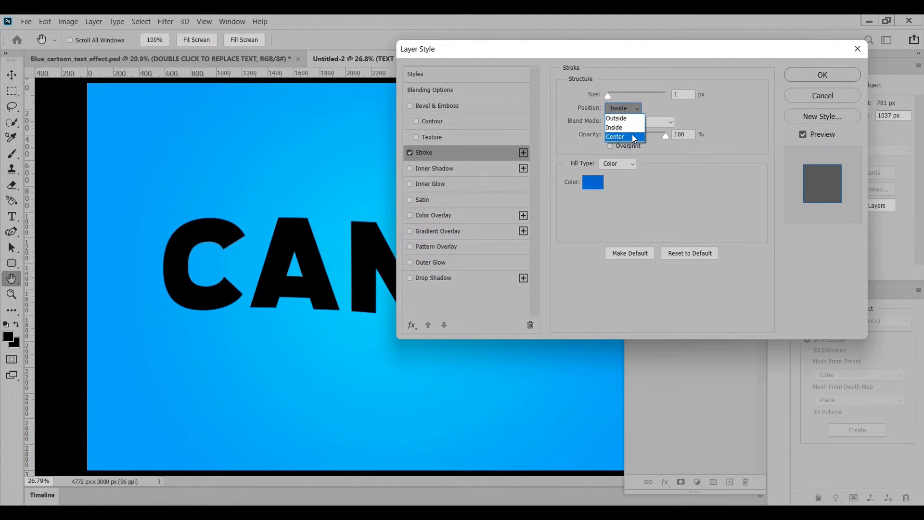
click(634, 137)
click(679, 94)
key(BackSpace)
text(98)
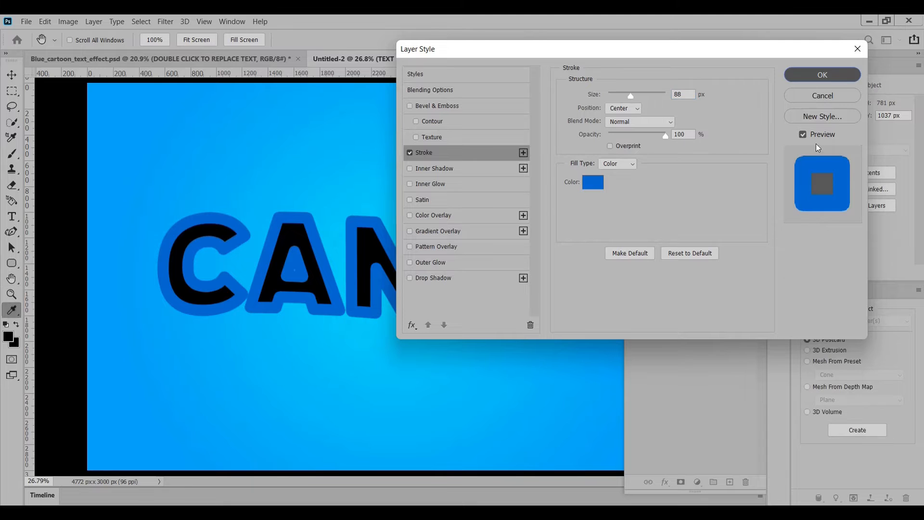
key(Return)
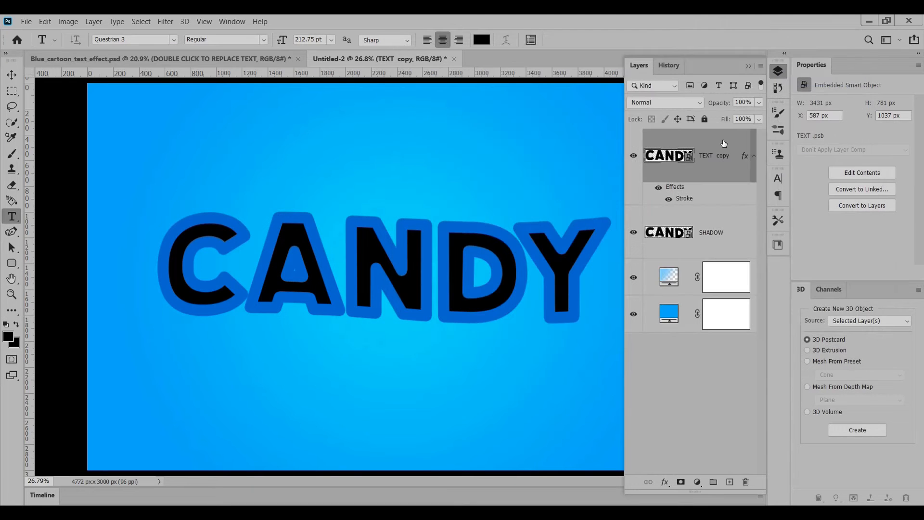
- Reduce the TEXT copy layer's fill to 0% and collapse its effects list
click(760, 119)
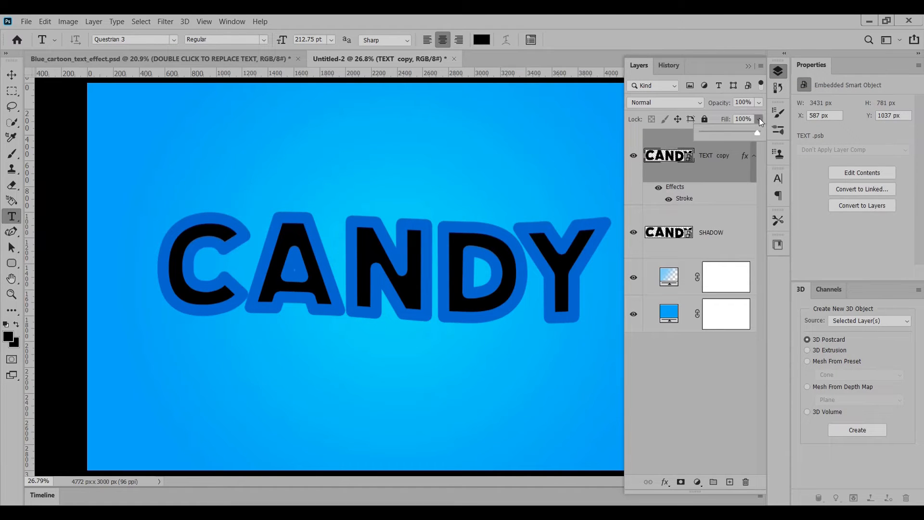
click(731, 149)
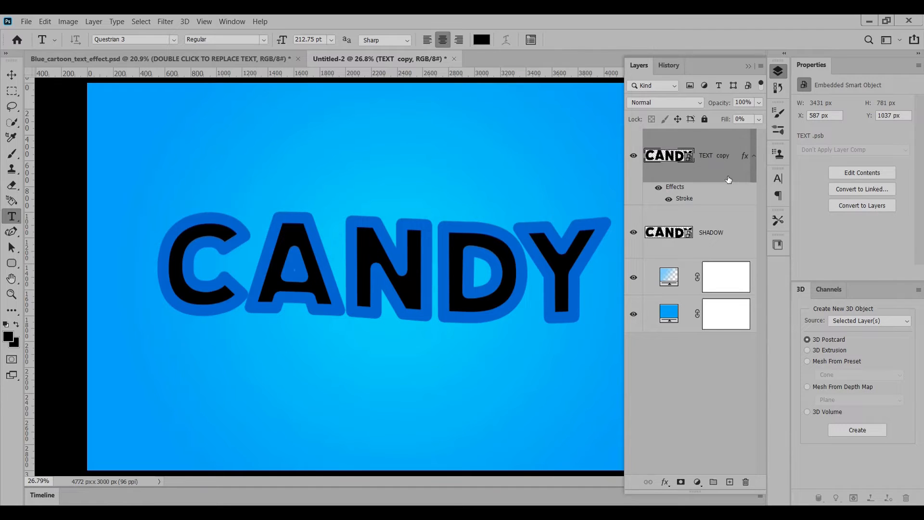
click(754, 155)
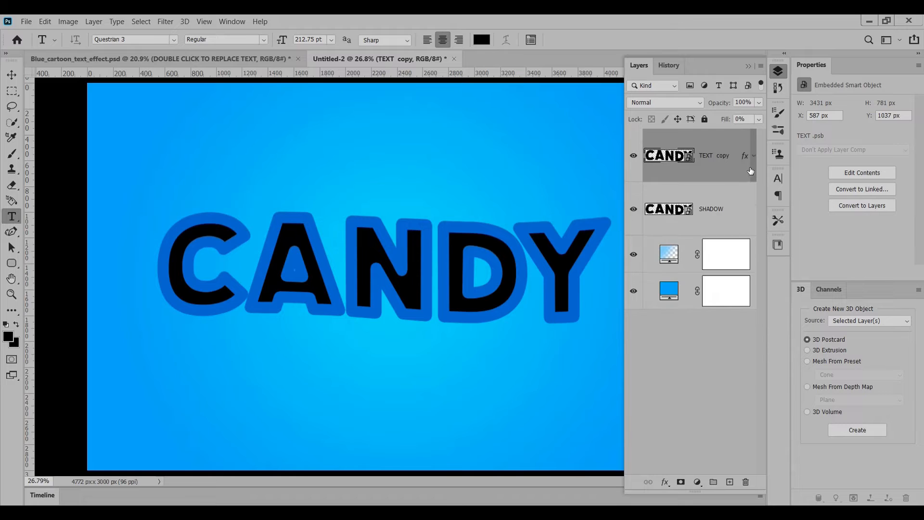
- Reduce the SHADOW layer's fill to 0% and select the TEXT copy layer again
click(720, 212)
click(758, 119)
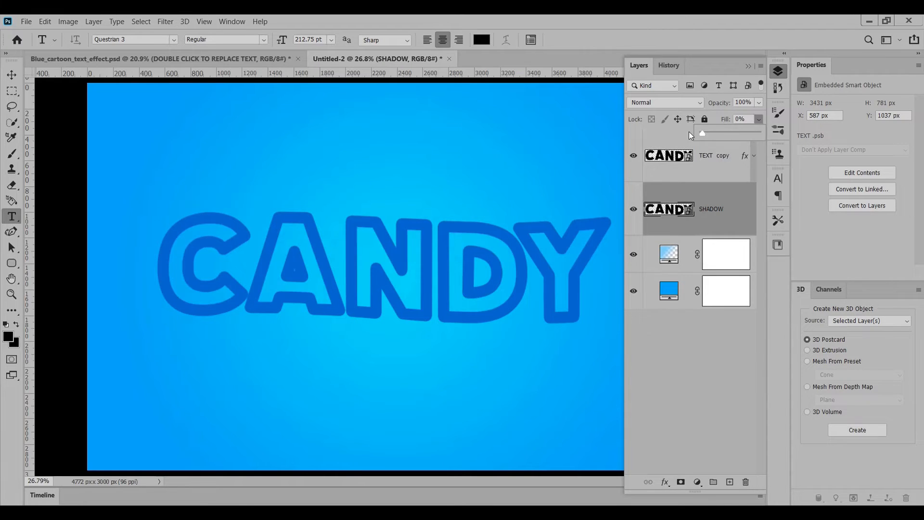
click(709, 172)
click(721, 170)
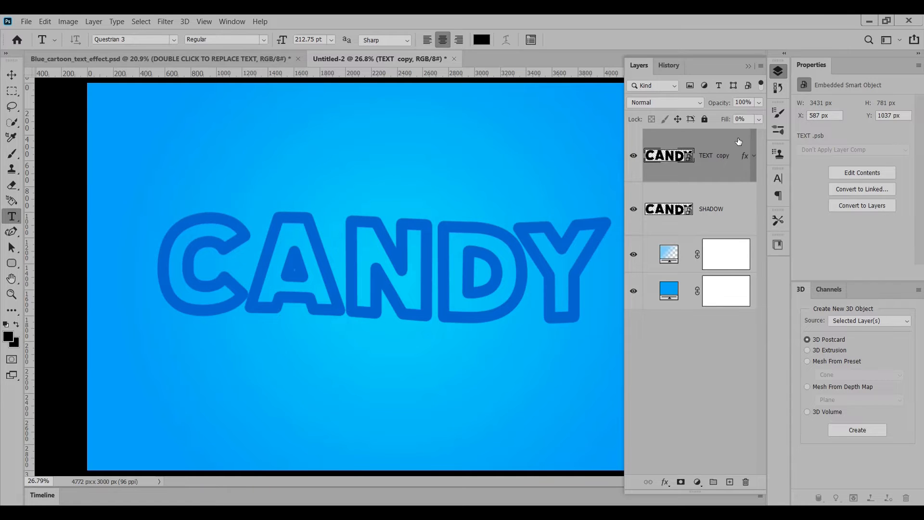
- Stack offset duplicates of the TEXT copy layer by alternately nudging each new copy left and up, ending at TEXT copy 19
key(ctrl+alt+Left)
key(ctrl+alt+Up)
key(ctrl+alt+Left)
key(ctrl+alt+Up)
key(ctrl+alt+Left)
key(ctrl+alt+Up)
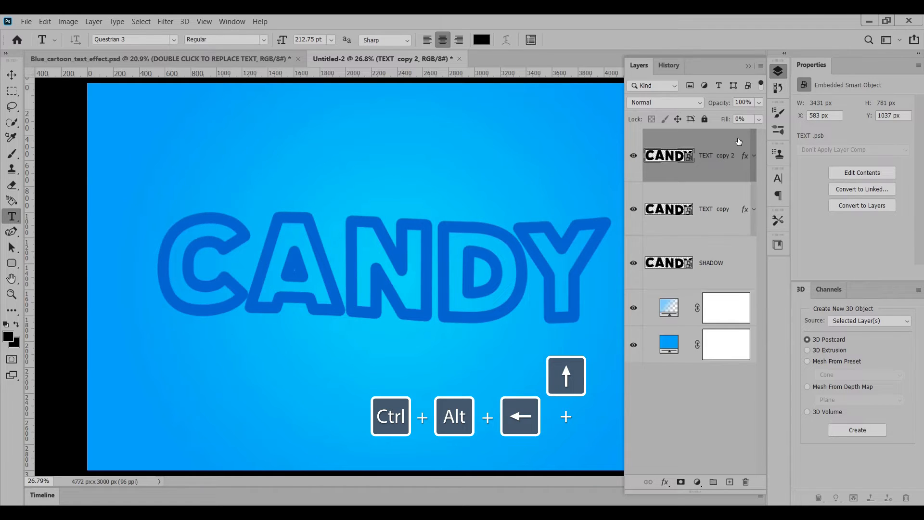
key(ctrl+alt+Up)
key(ctrl+alt+Left)
key(ctrl+alt+Up)
key(ctrl+alt+Left)
key(ctrl+alt+Up)
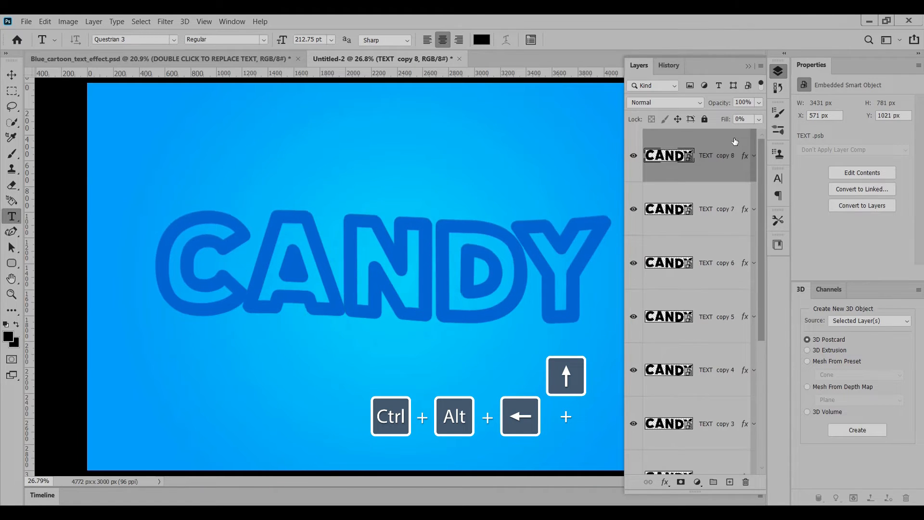
key(ctrl+alt+Left)
key(ctrl+alt+Up)
key(ctrl+alt+Left)
key(ctrl+alt+Up)
key(ctrl+alt+Left)
key(ctrl+alt+Up)
key(ctrl+alt+Left)
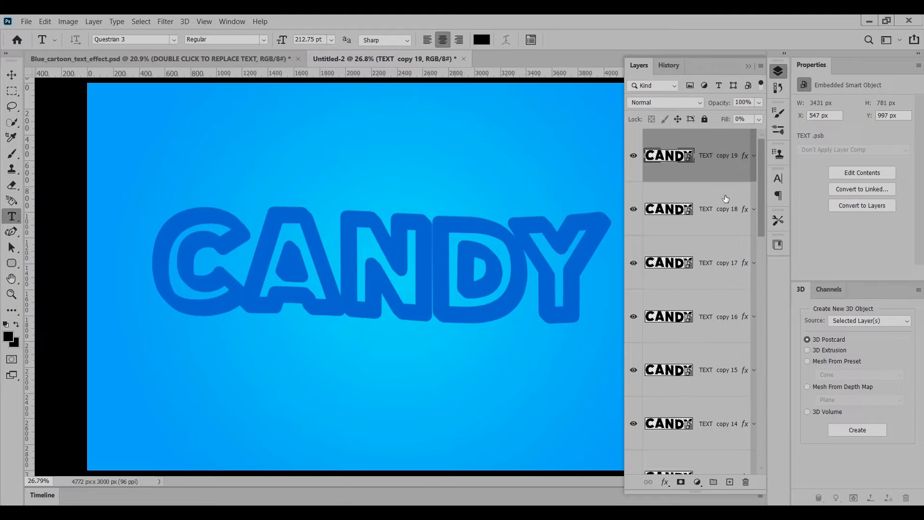
- Hide the TEXT copy 19 and TEXT copy 18 layers and clear the layer style of TEXT copy 17
click(634, 156)
click(633, 210)
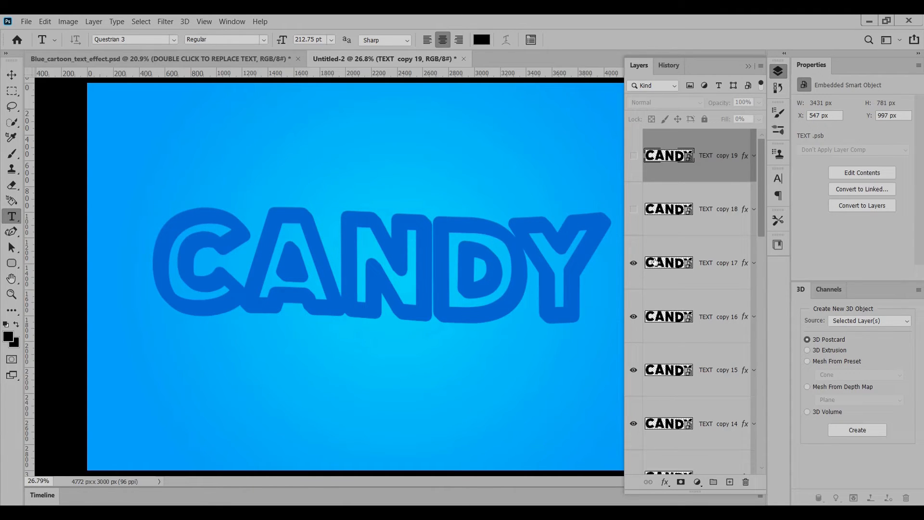
click(715, 273)
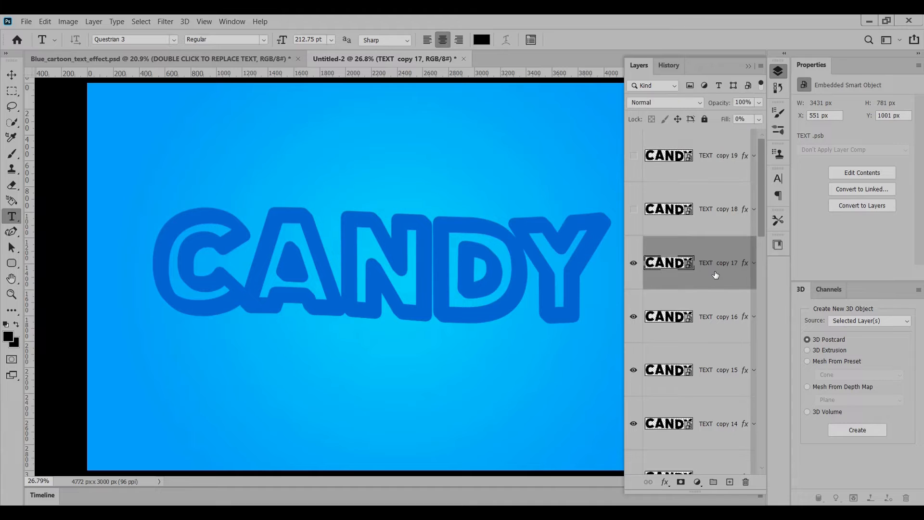
right_click(717, 276)
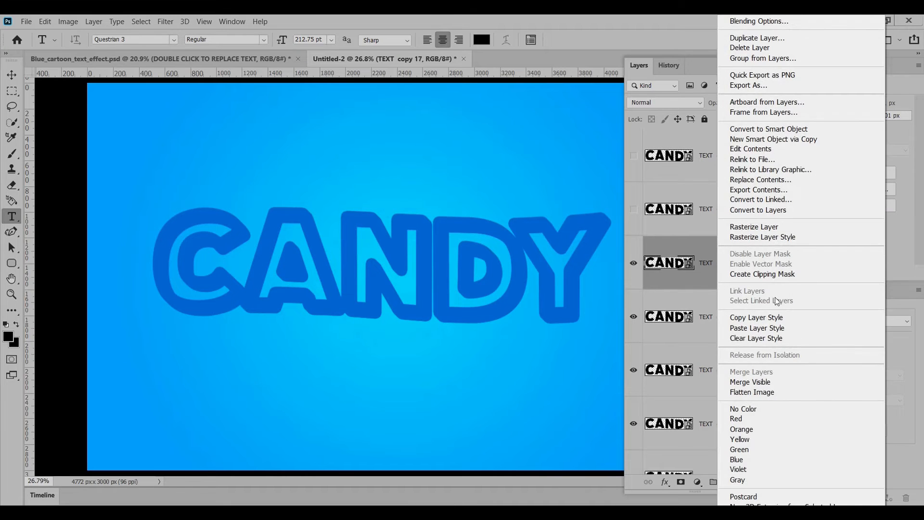
click(796, 337)
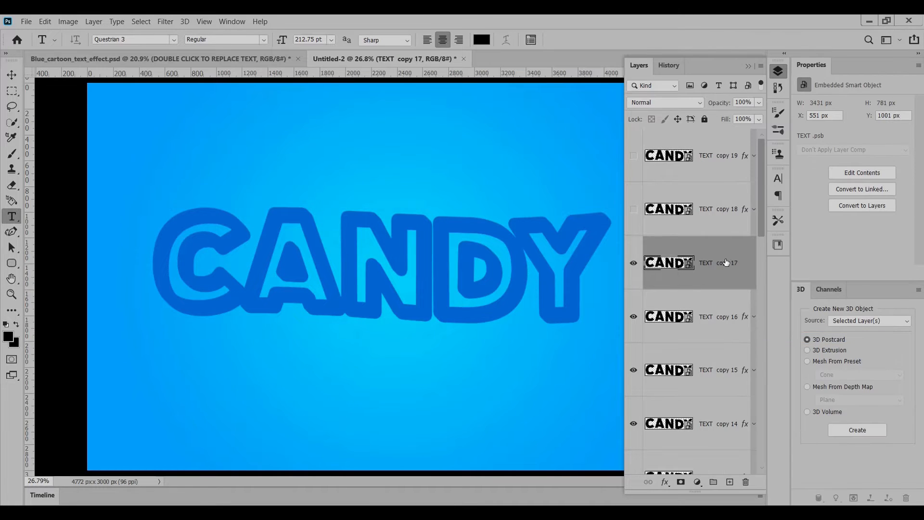
- Reduce the TEXT copy 17 layer's fill to 0%
click(759, 120)
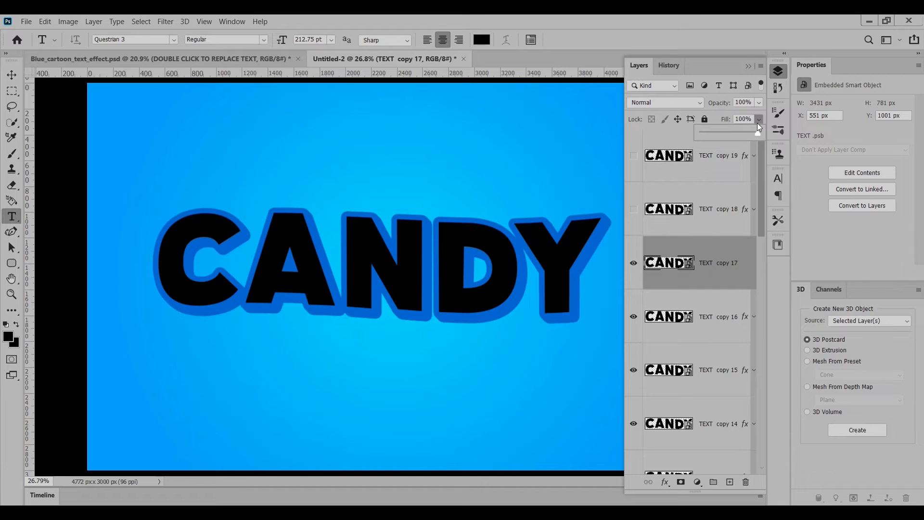
drag(718, 132, 690, 132)
click(723, 278)
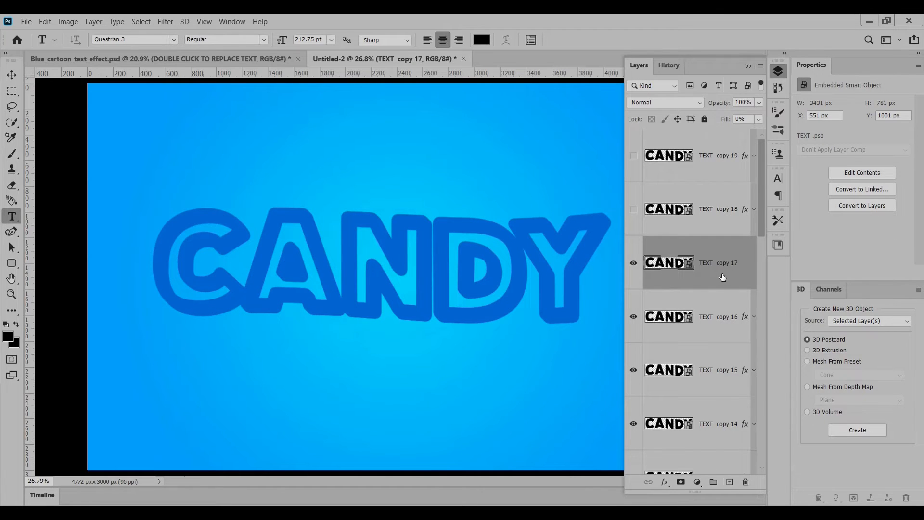
- Add an 88 px centered Stroke effect to the TEXT copy 17 layer and set its fill type to Gradient
right_click(723, 277)
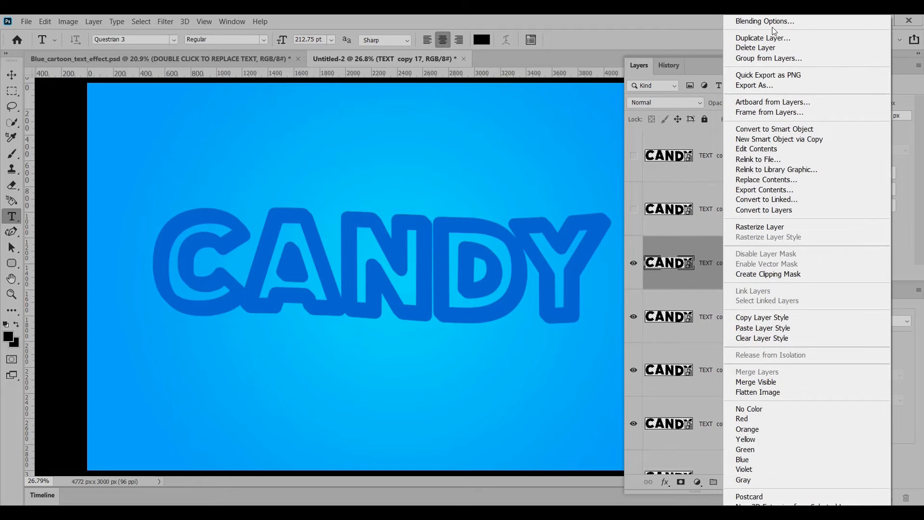
click(802, 22)
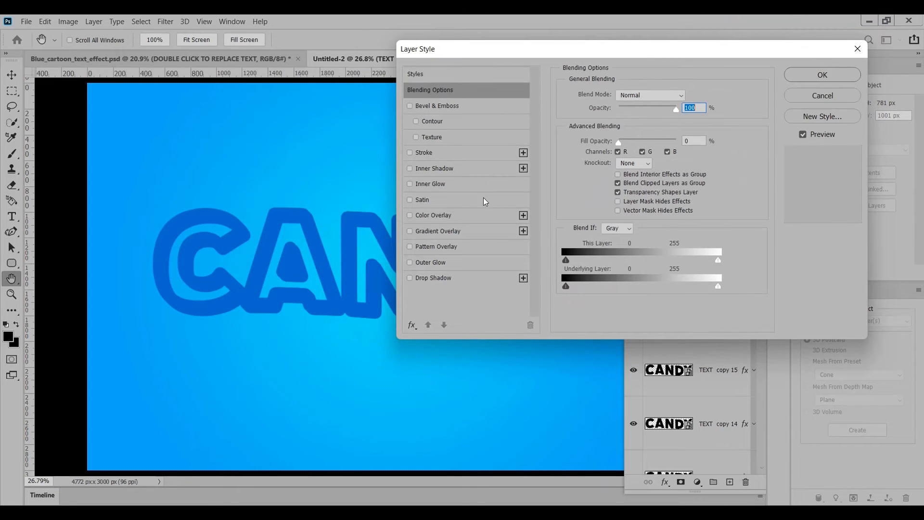
click(448, 153)
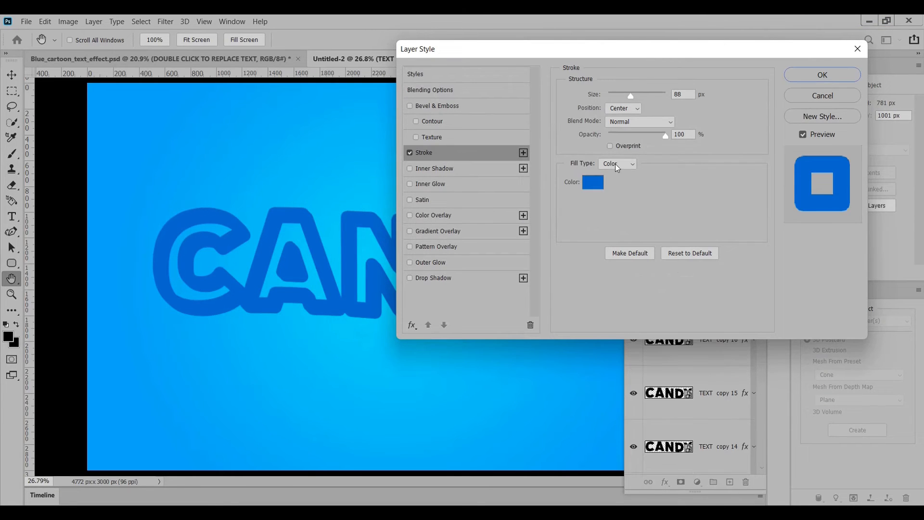
drag(688, 94, 669, 91)
click(618, 164)
click(620, 178)
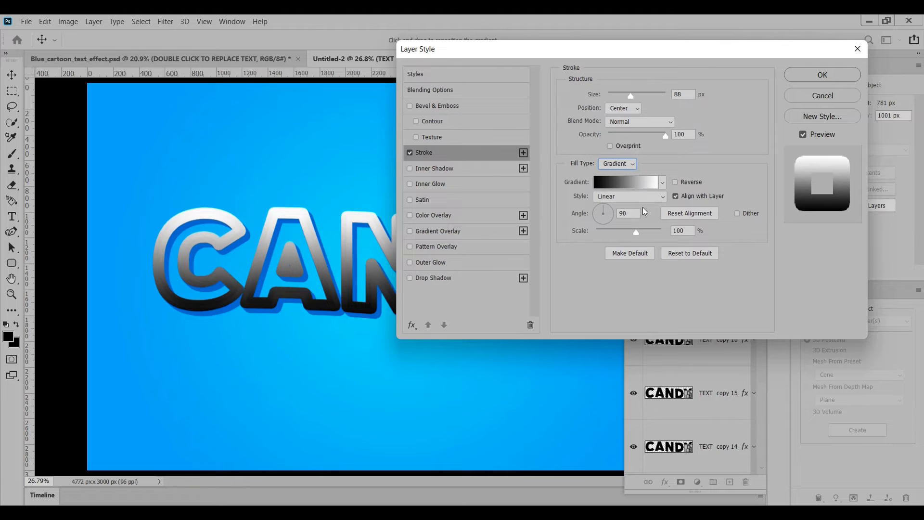
- Set the starting colour stop of the stroke's gradient to #41B7F5
click(606, 186)
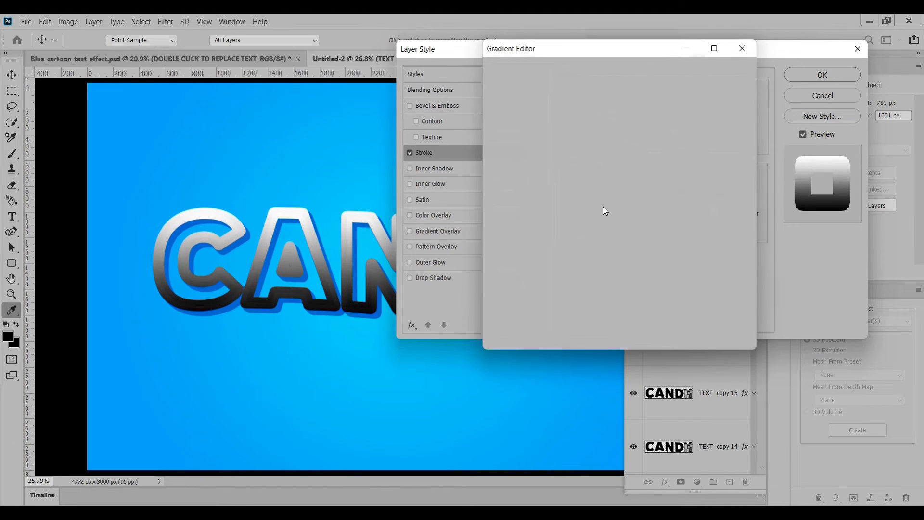
click(498, 268)
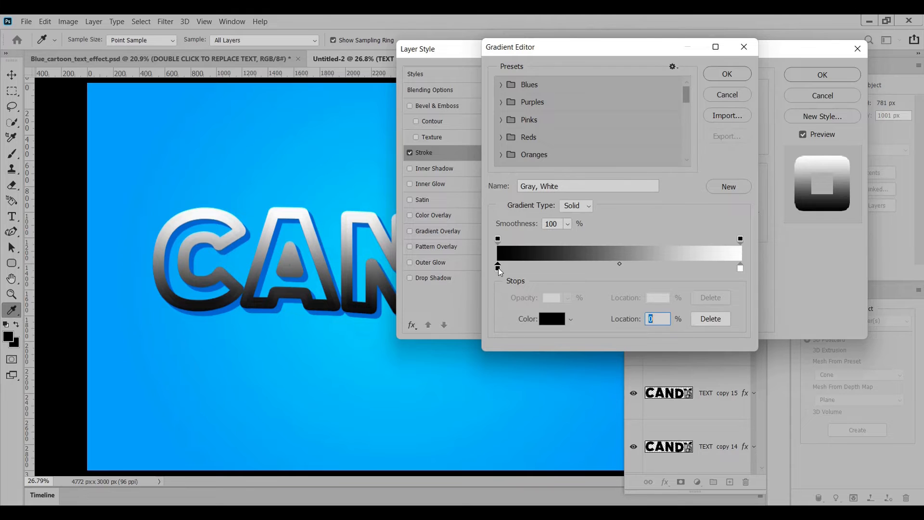
click(564, 321)
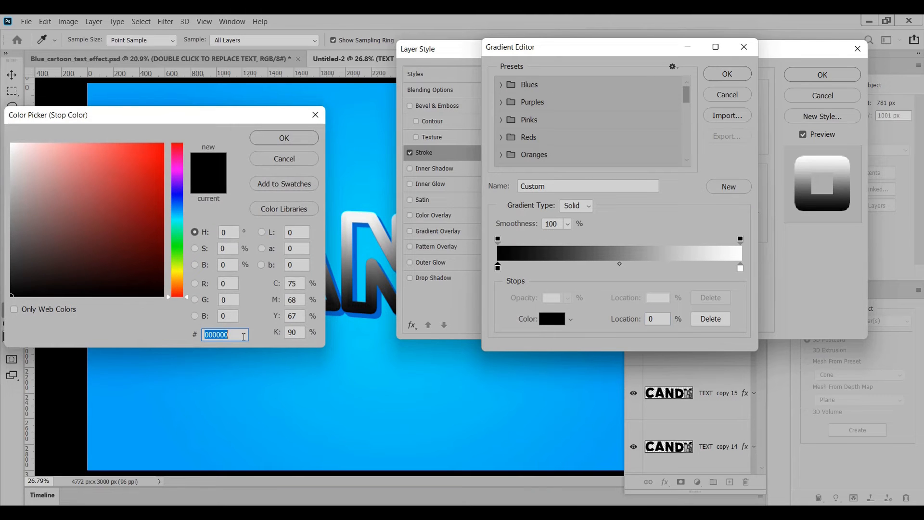
key(BackSpace)
text(41)
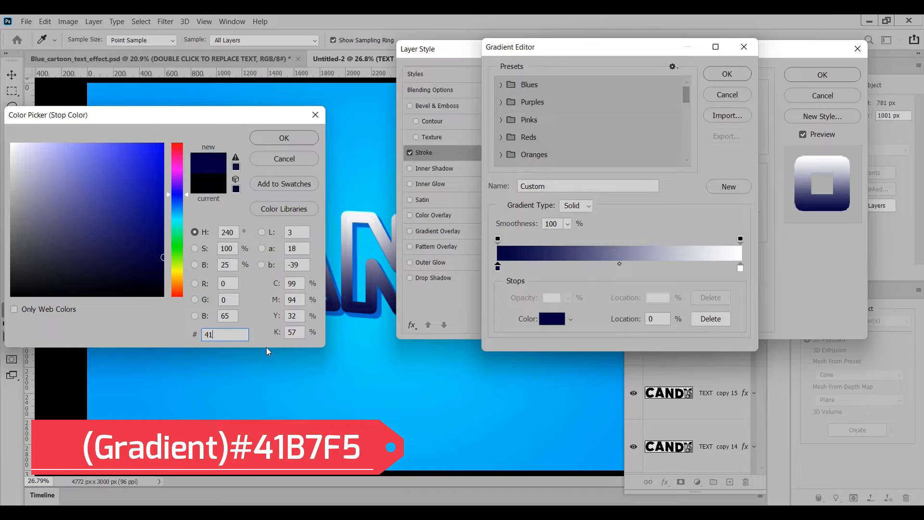
text(B)
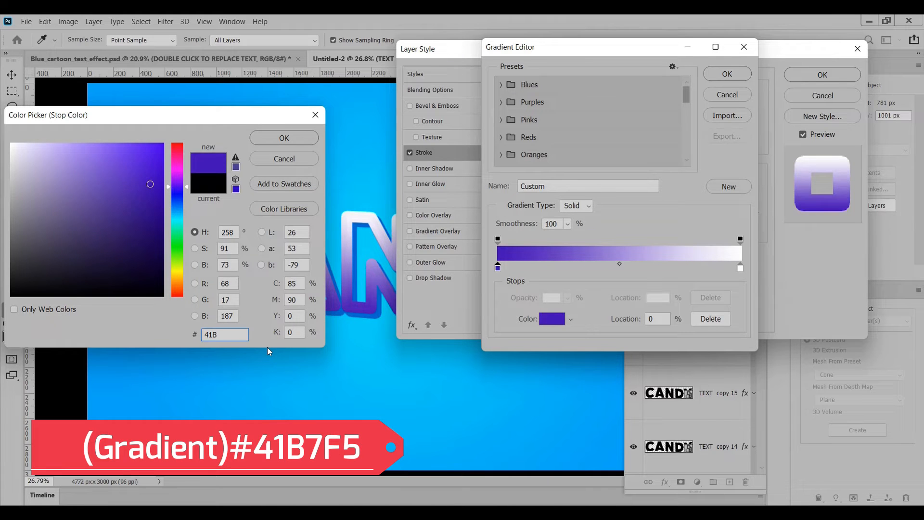
text(7)
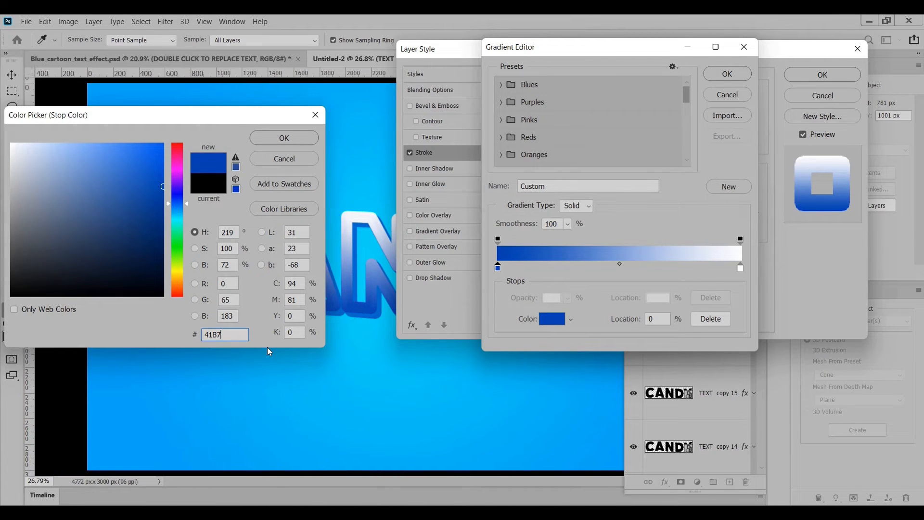
text(F5)
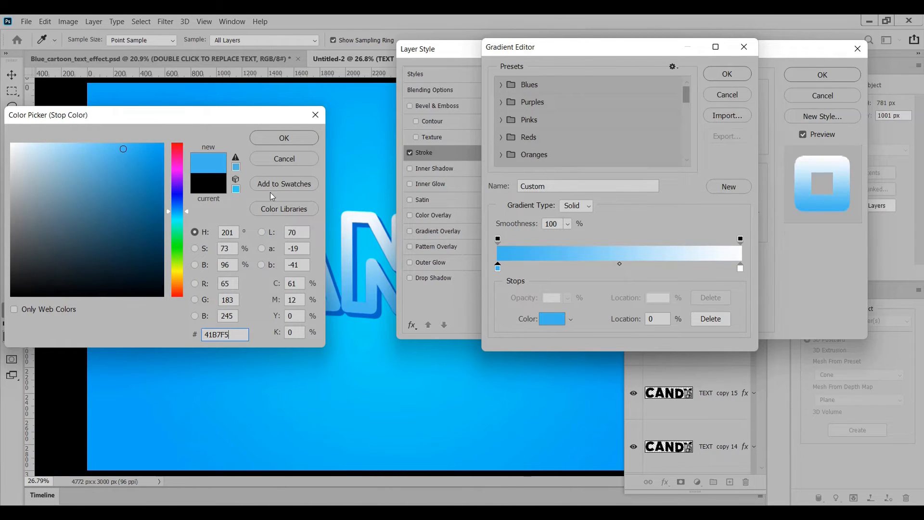
click(285, 138)
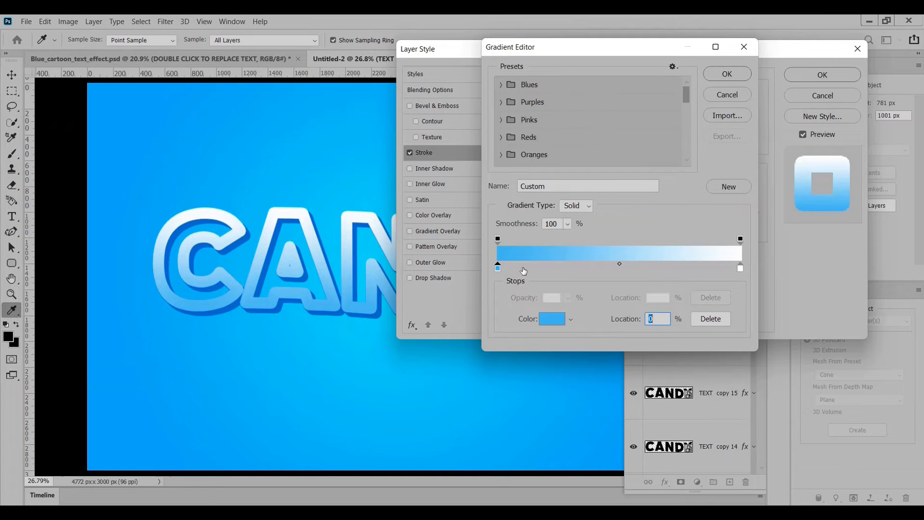
- Replace the gradient's white end stop with the same #41B7F5 blue, keeping stops at both ends, and accept the gradient
drag(497, 268, 744, 299)
drag(701, 268, 749, 268)
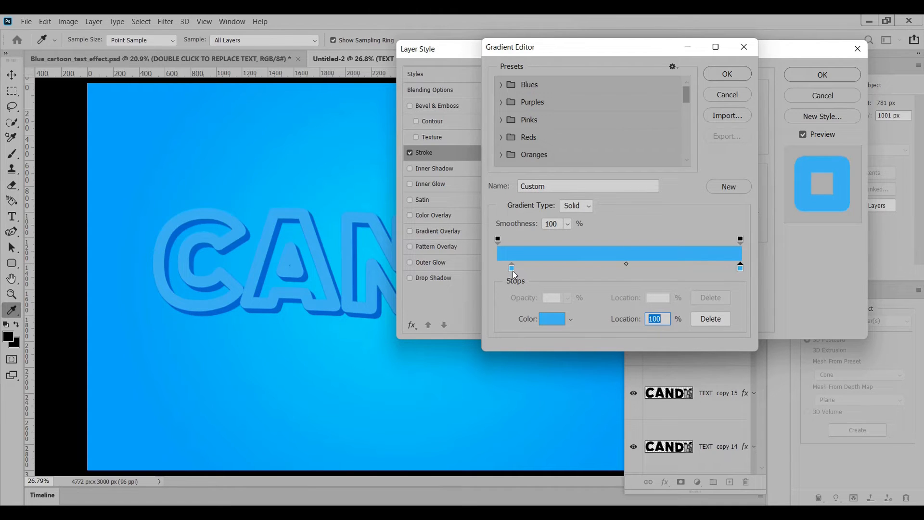
drag(513, 268, 496, 268)
click(731, 73)
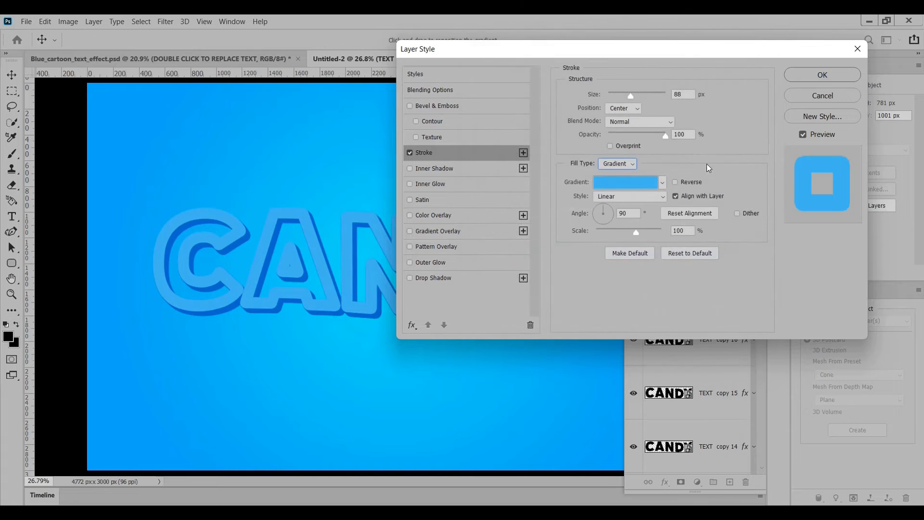
- Set the stroke gradient's style to Shape Burst, angle to 70° and scale to 150%, and apply the layer style
click(635, 198)
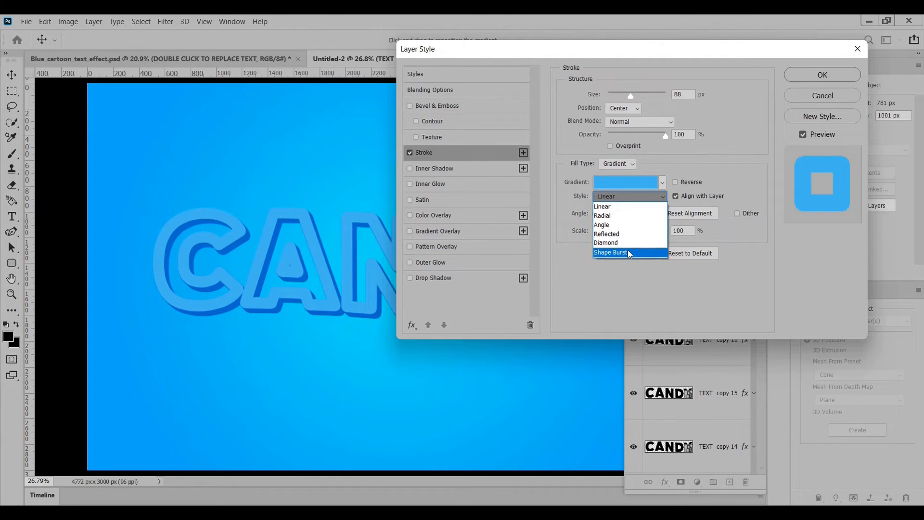
click(649, 251)
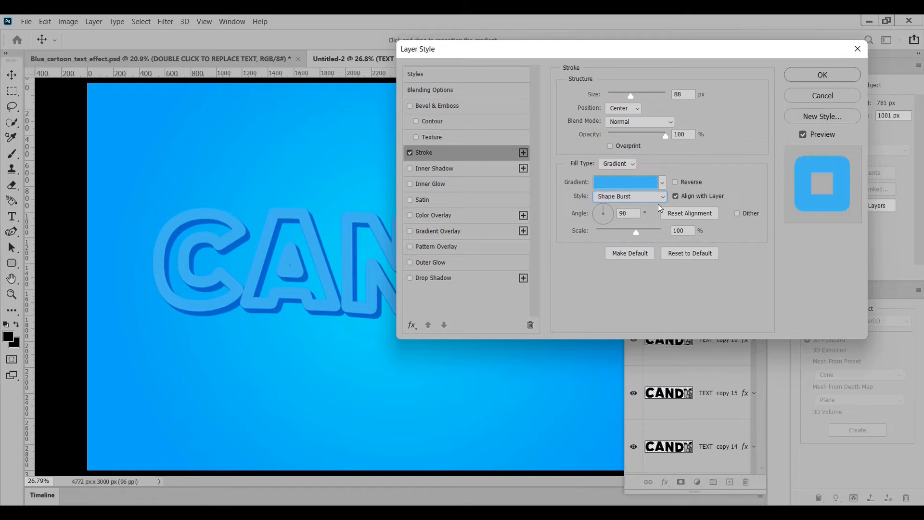
drag(625, 213, 618, 214)
key(ctrl+a)
drag(687, 229, 673, 230)
key(BackSpace)
text(150)
click(830, 74)
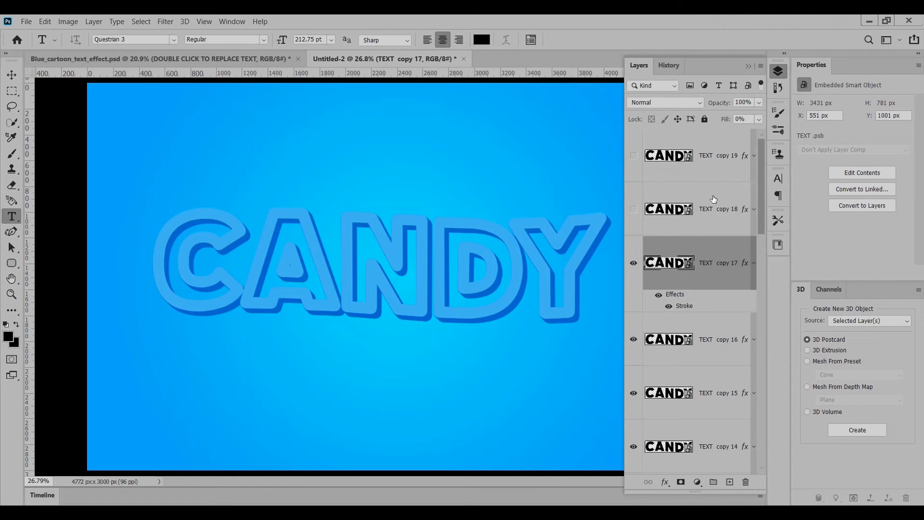
- Collapse the TEXT copy 17 layer's effects list and make the TEXT copy 18 layer visible and selected
click(715, 199)
click(754, 264)
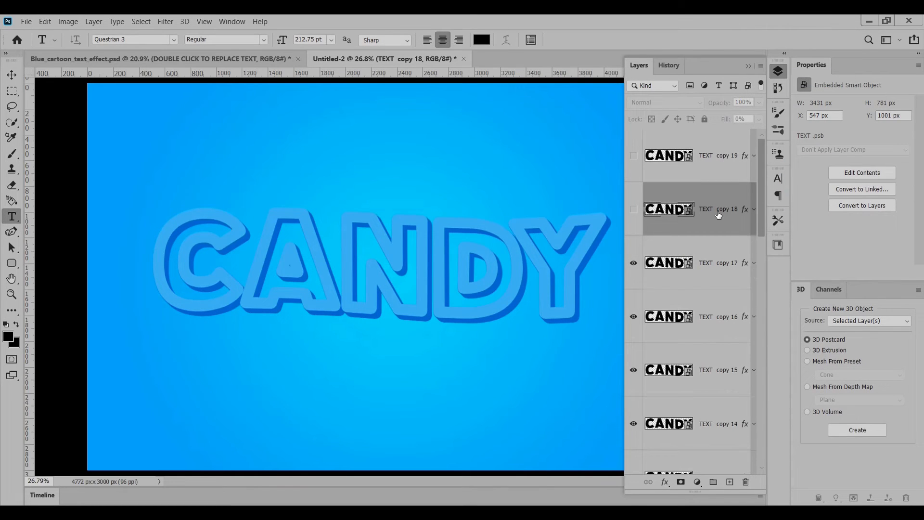
click(633, 213)
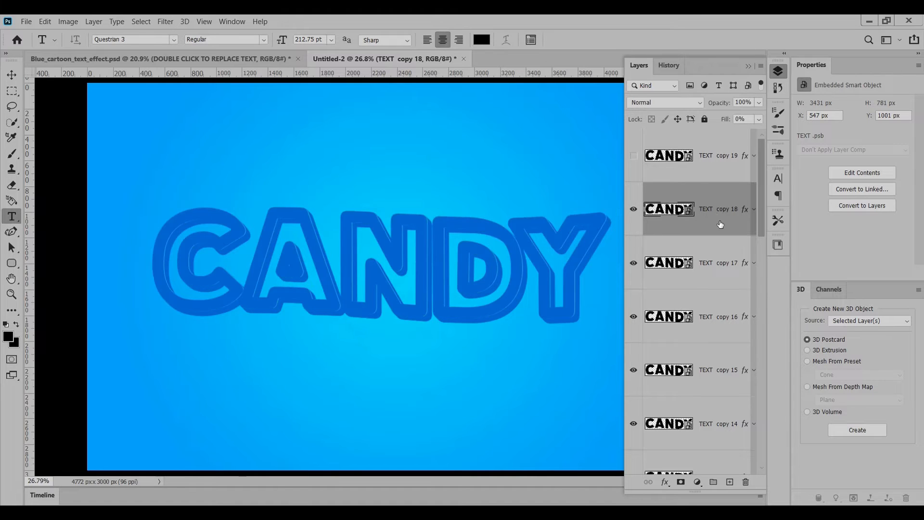
- Clear the TEXT copy 18 layer's style and reduce its fill to 0%
right_click(721, 224)
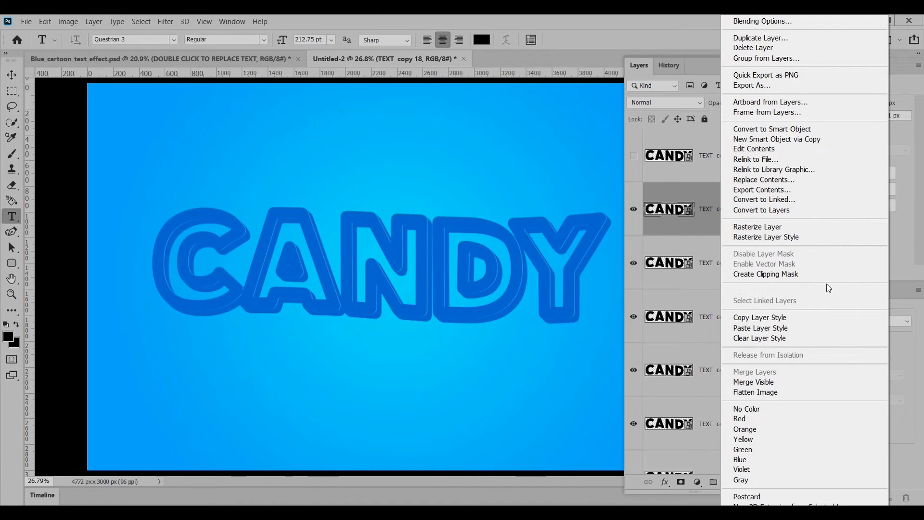
click(809, 338)
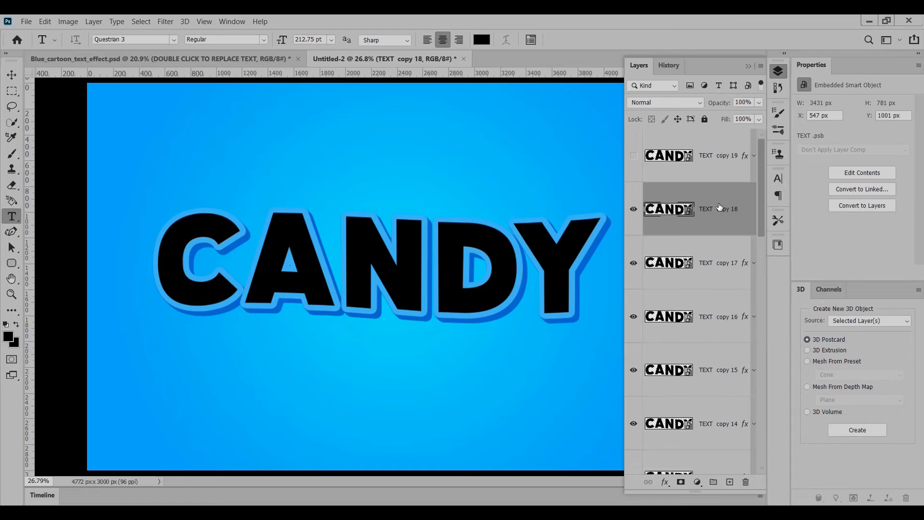
click(759, 119)
click(731, 191)
- Add an 88 px centered gradient stroke to the TEXT copy 18 layer
right_click(709, 200)
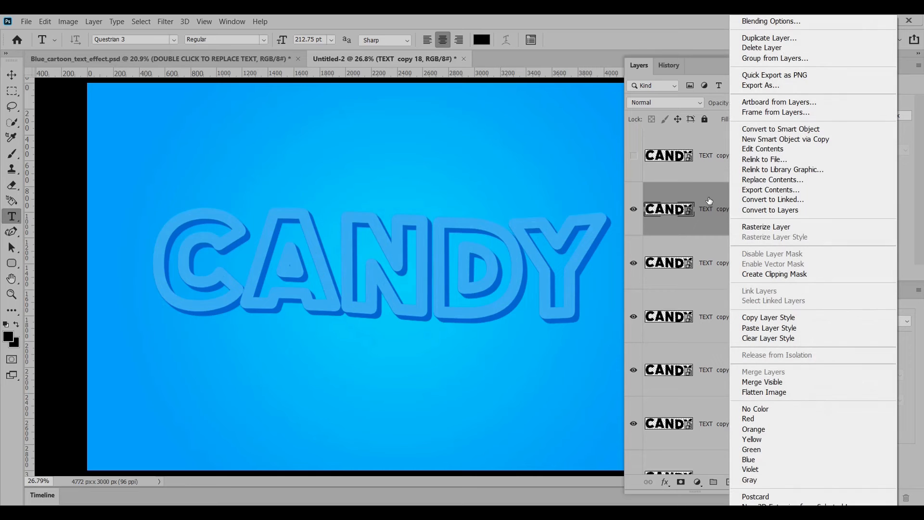
click(802, 18)
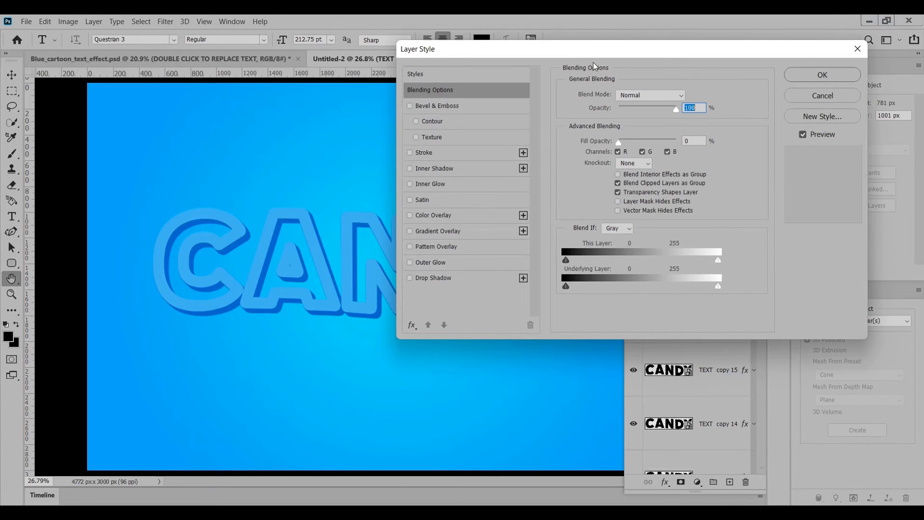
drag(625, 50, 657, 48)
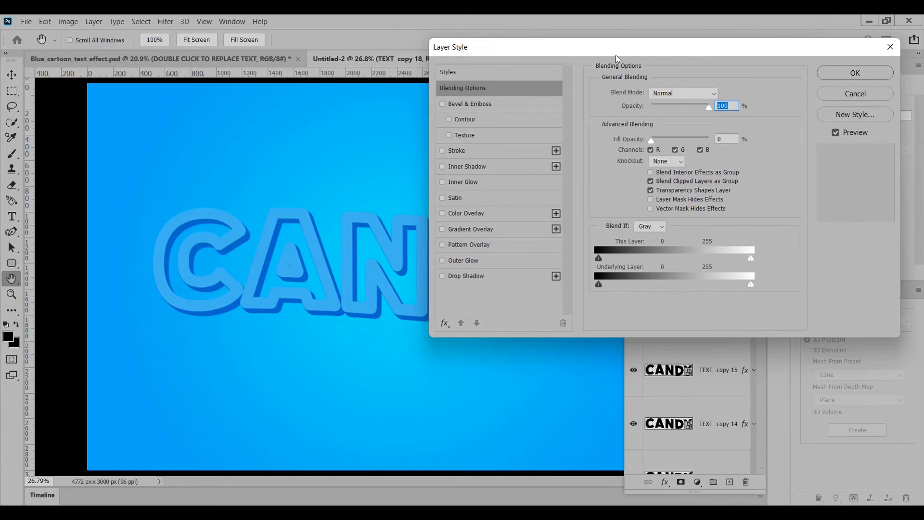
click(490, 154)
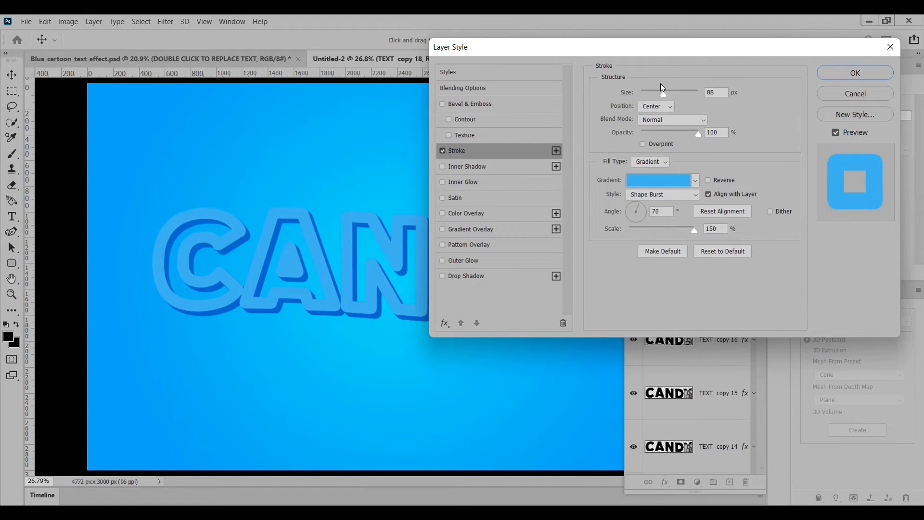
double_click(721, 93)
- Set the start color stop of the stroke's gradient to #99DBFF
click(644, 182)
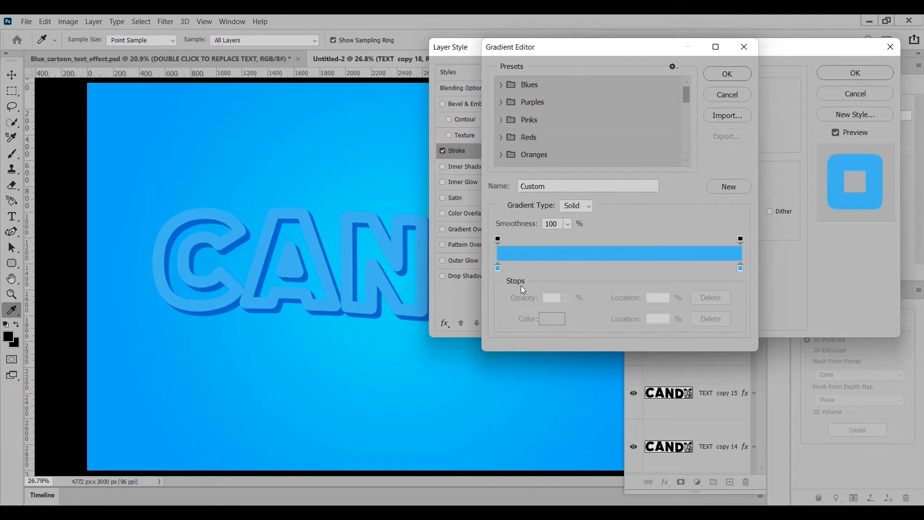
click(498, 269)
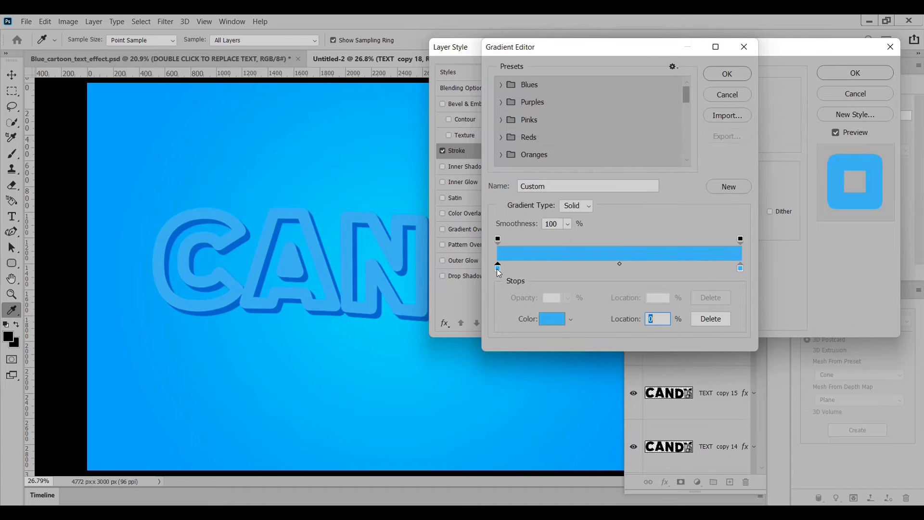
double_click(497, 269)
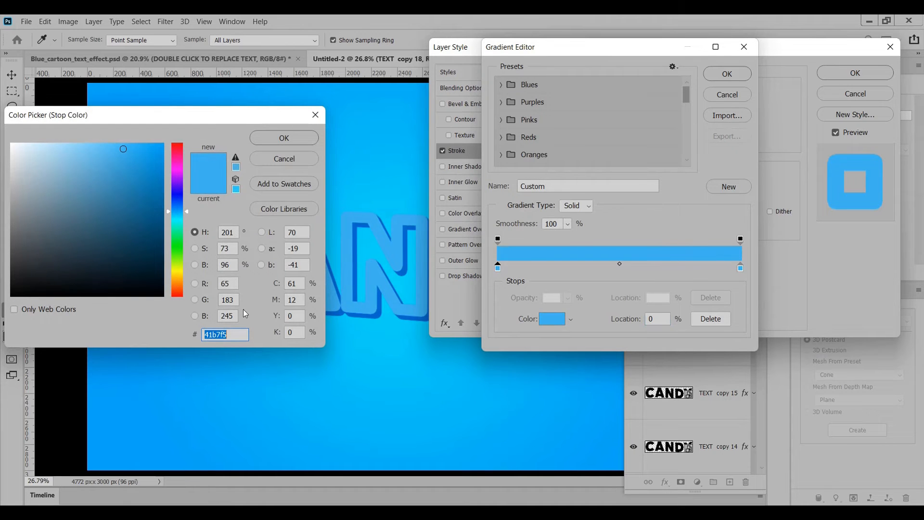
key(BackSpace)
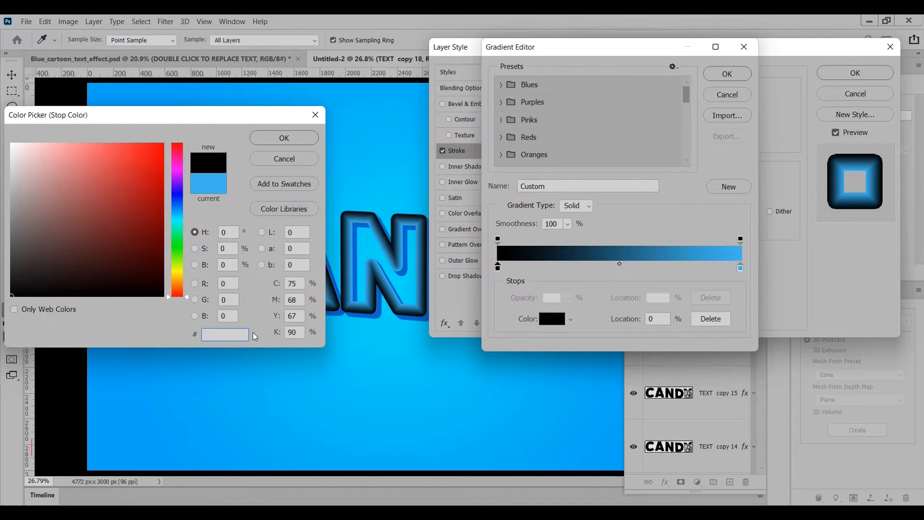
text(99)
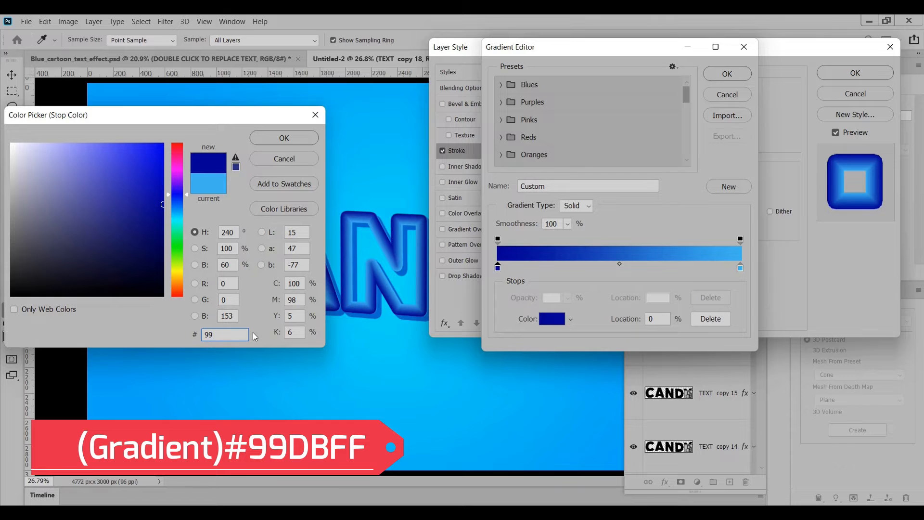
text(DB)
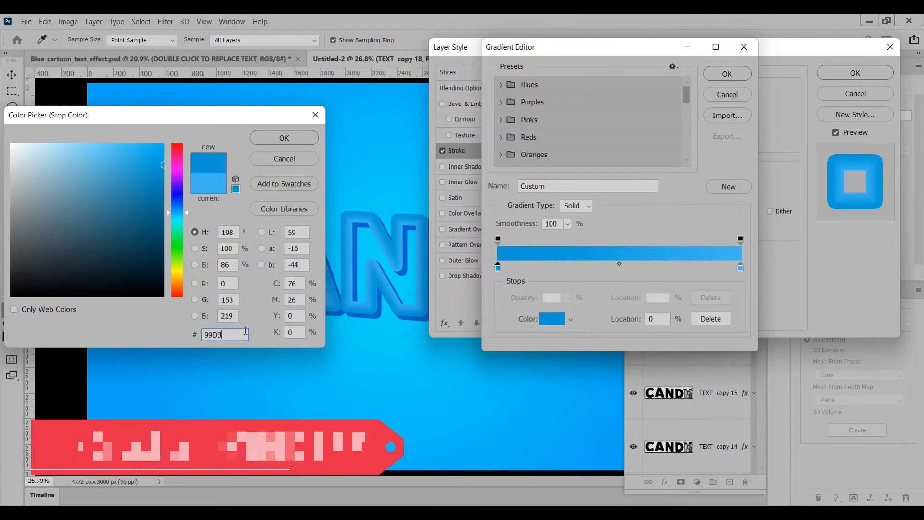
text(FF)
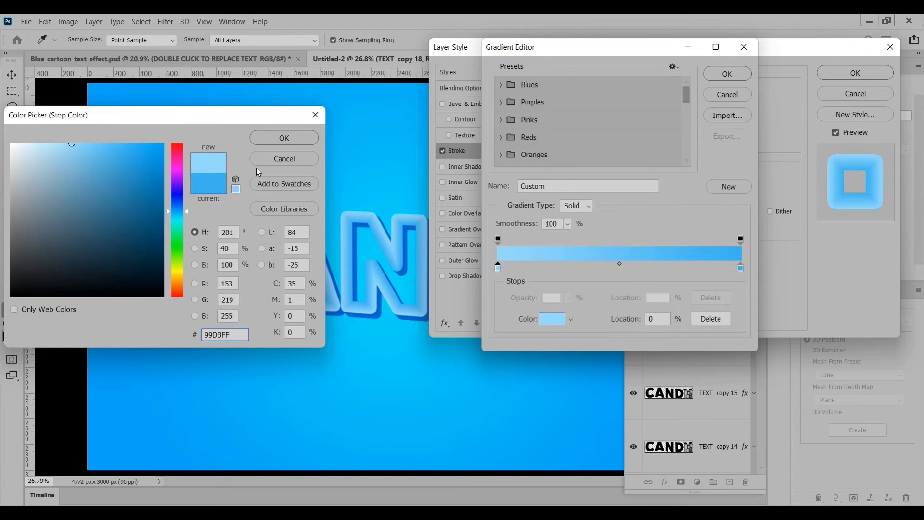
click(292, 138)
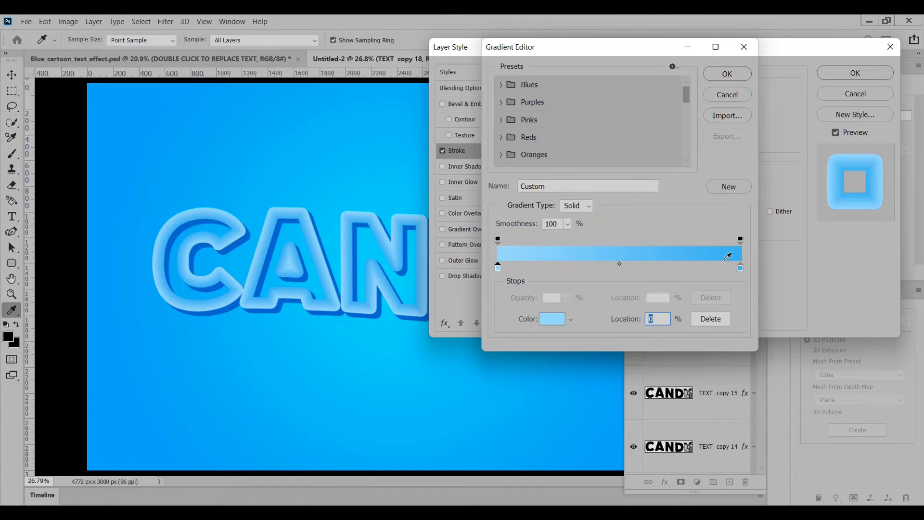
- Set the end color stop of the stroke's gradient to #3CACE8
double_click(740, 268)
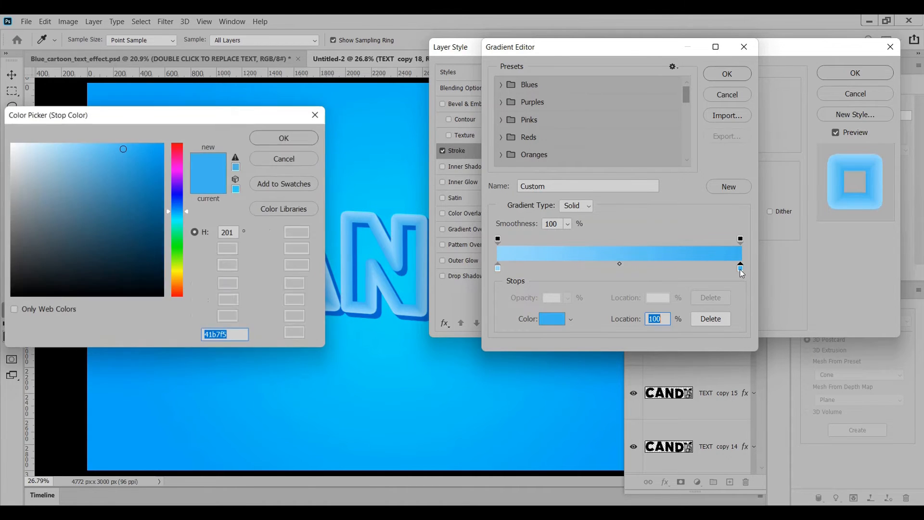
text(3)
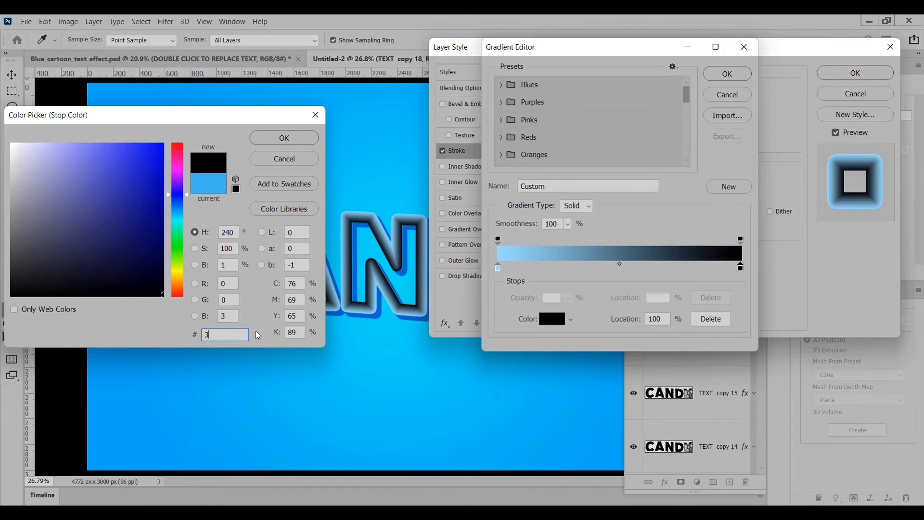
text(CA)
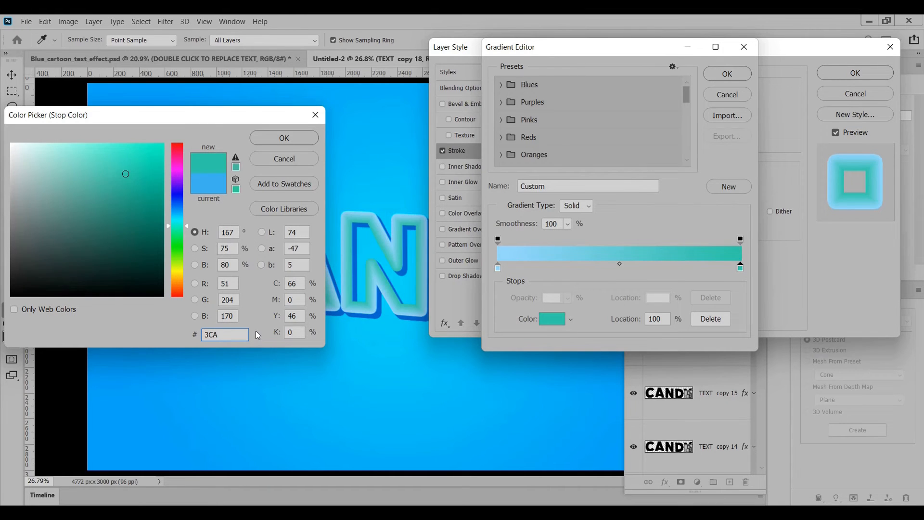
text(CE)
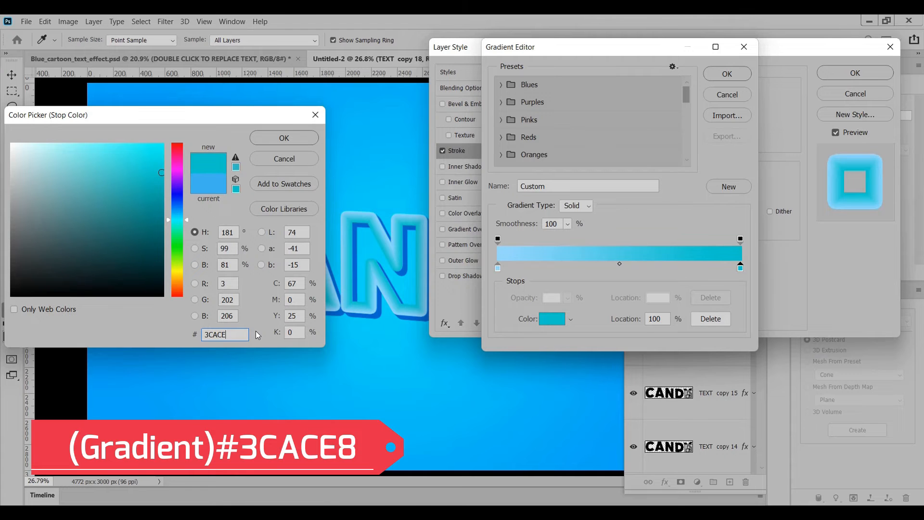
text(8)
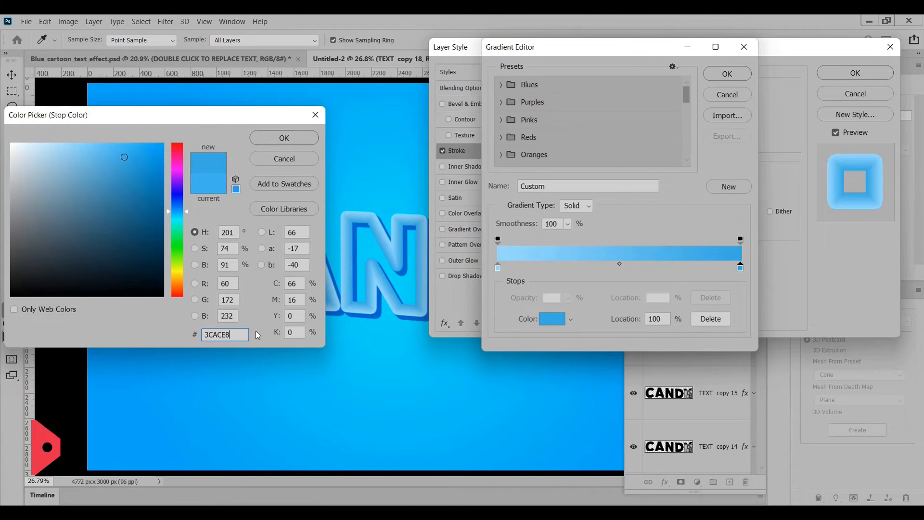
click(283, 139)
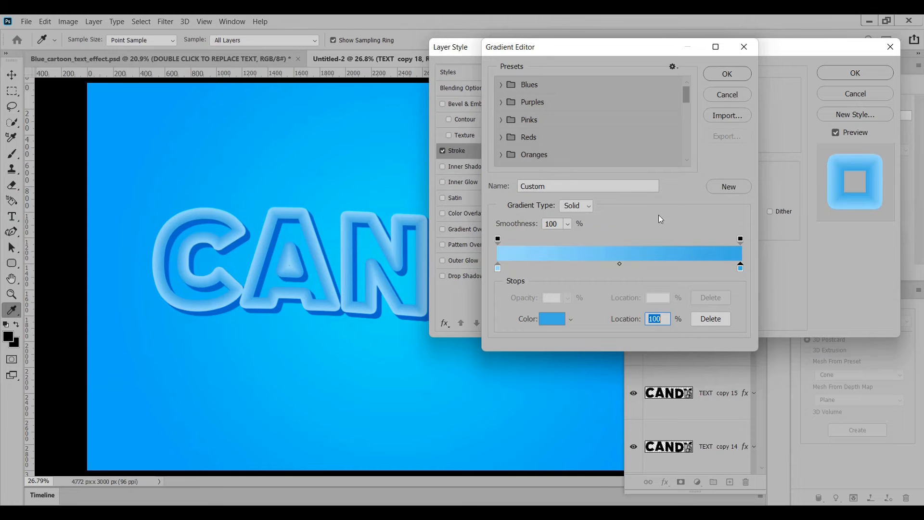
- Accept the stroke gradient and apply the layer style to TEXT copy 18
click(712, 80)
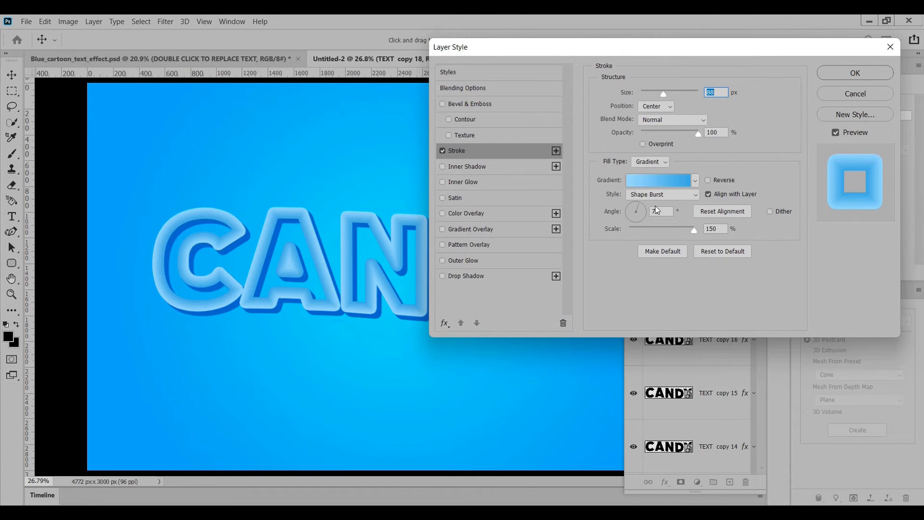
click(659, 210)
click(856, 73)
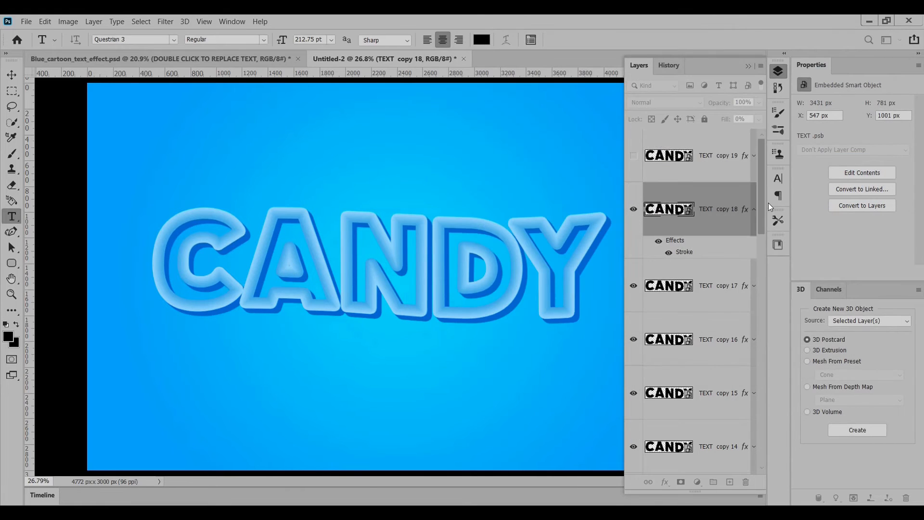
- Collapse the TEXT copy 18 layer's effects list and make the TEXT copy 19 layer selected and visible
click(754, 209)
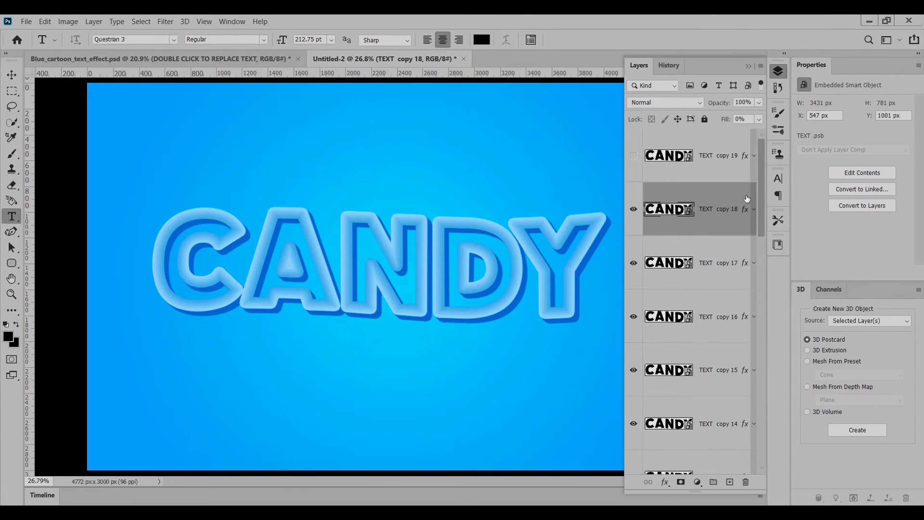
click(721, 168)
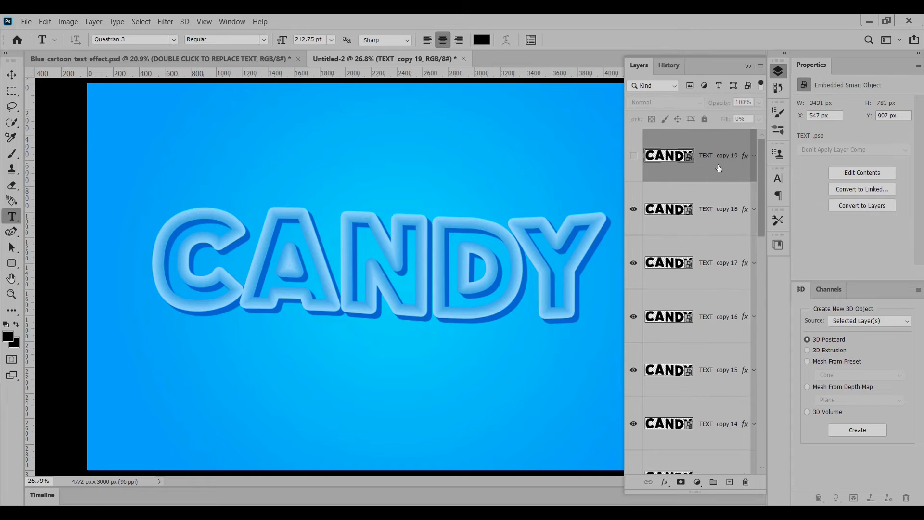
click(633, 155)
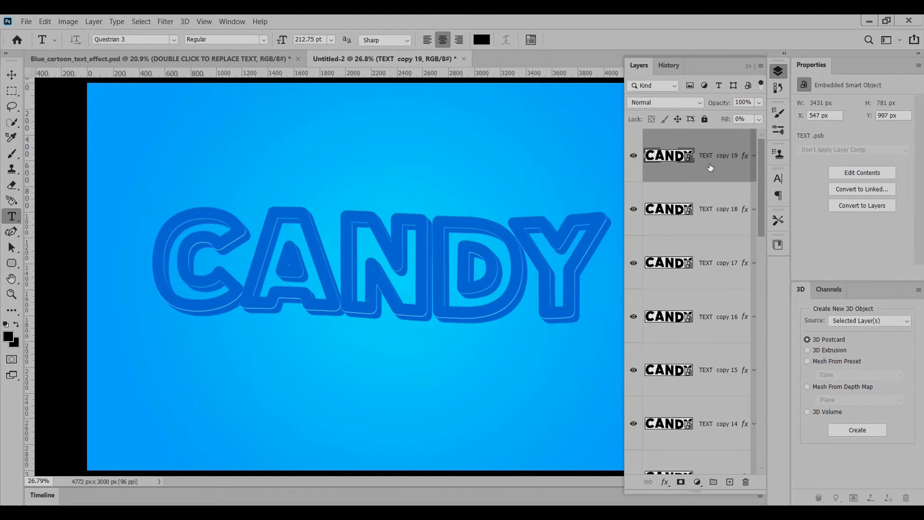
- Enable Bevel & Emboss with its default settings on the TEXT copy 19 layer and turn off its stroke
right_click(711, 167)
click(741, 20)
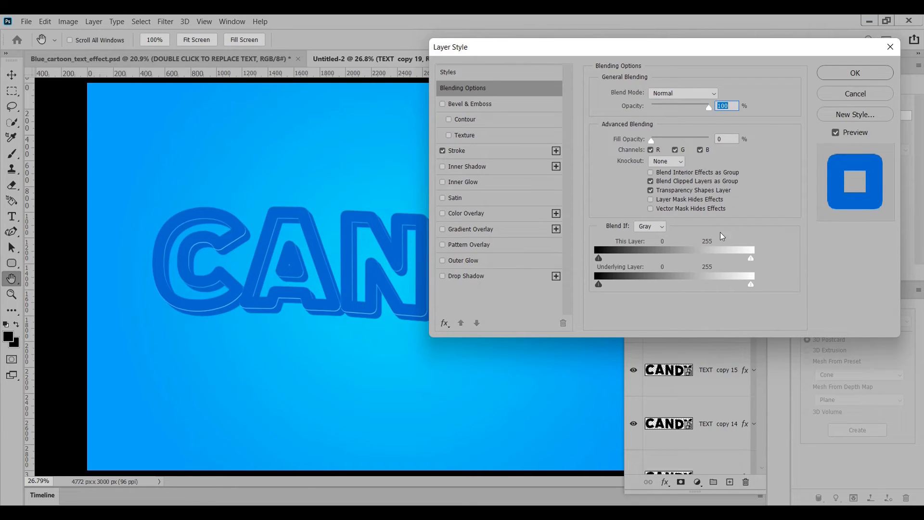
click(494, 106)
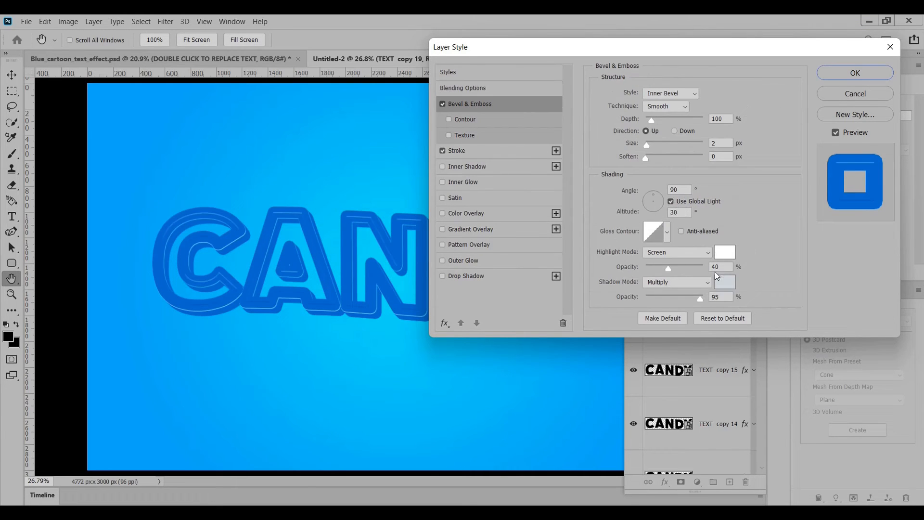
click(724, 321)
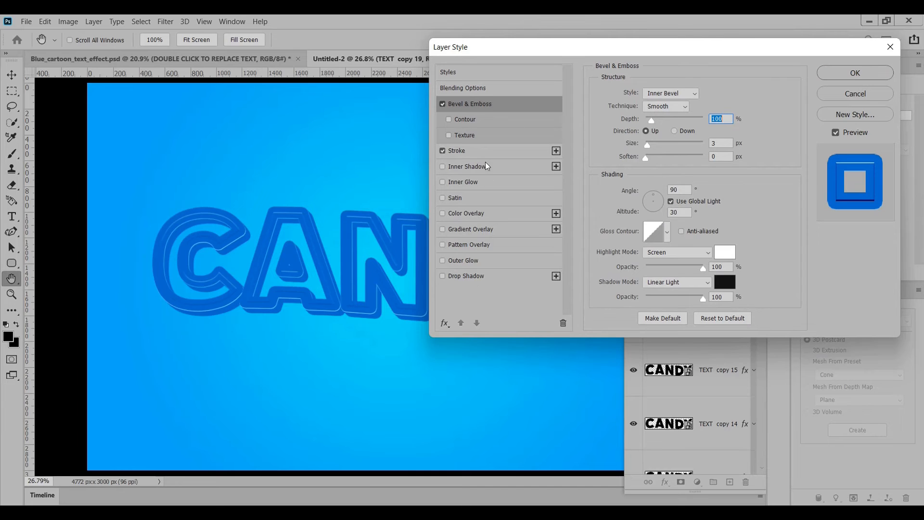
click(443, 151)
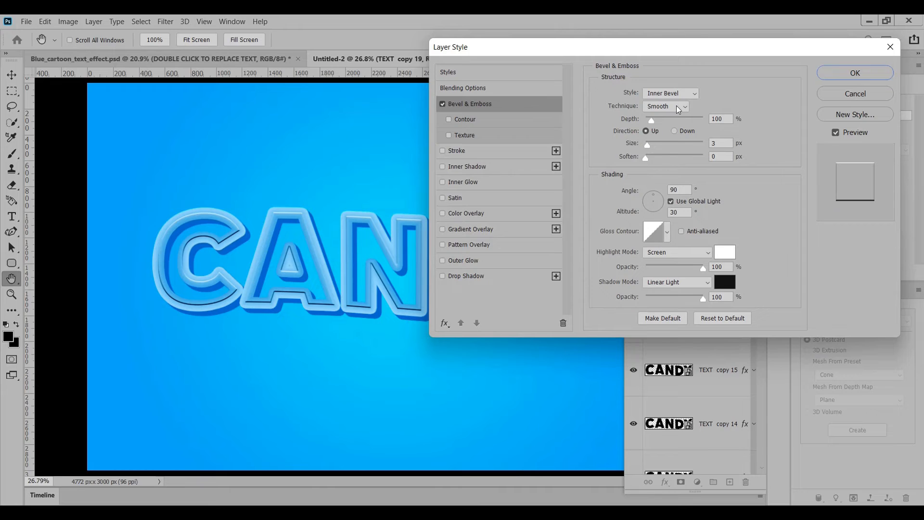
- Keep the bevel style as Inner Bevel with a size of 13 px and soften of 1 px
click(685, 93)
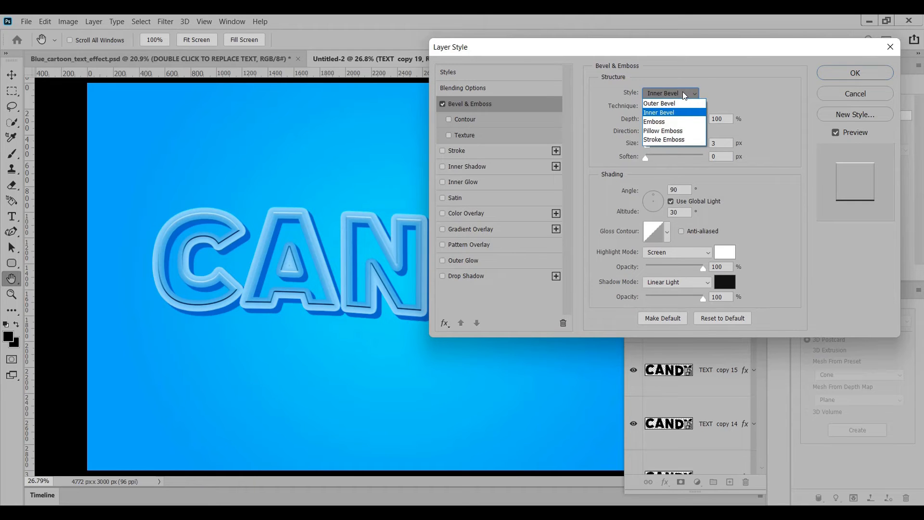
click(667, 111)
click(728, 119)
click(723, 144)
key(BackSpace)
text(1)
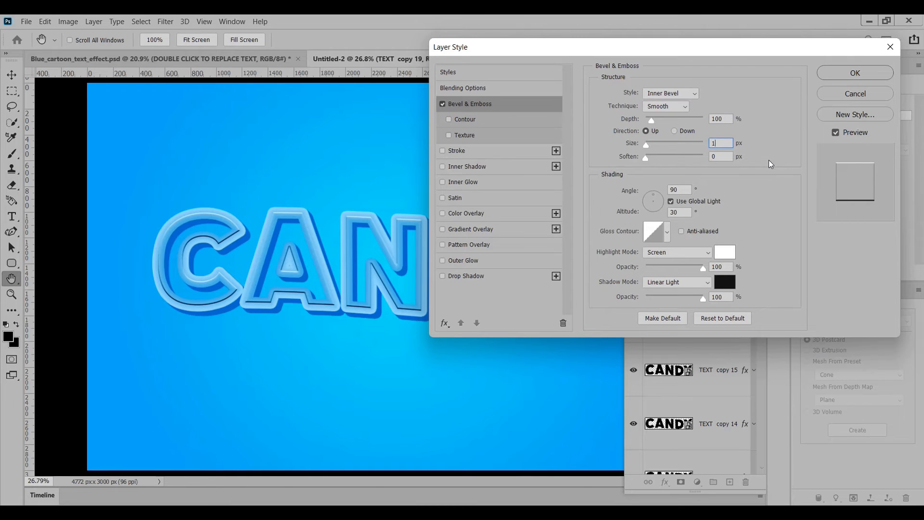
text(3)
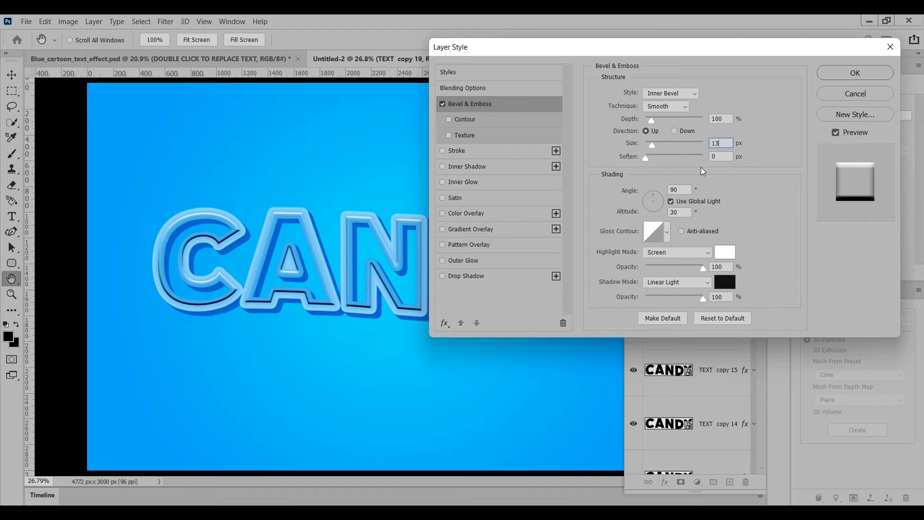
click(718, 157)
text(1)
- Set the bevel's highlight color to #FFFFFF and its highlight opacity to 40%
click(677, 190)
click(679, 211)
click(728, 253)
text(ffffff)
key(Return)
click(721, 267)
key(BackSpace)
text(40)
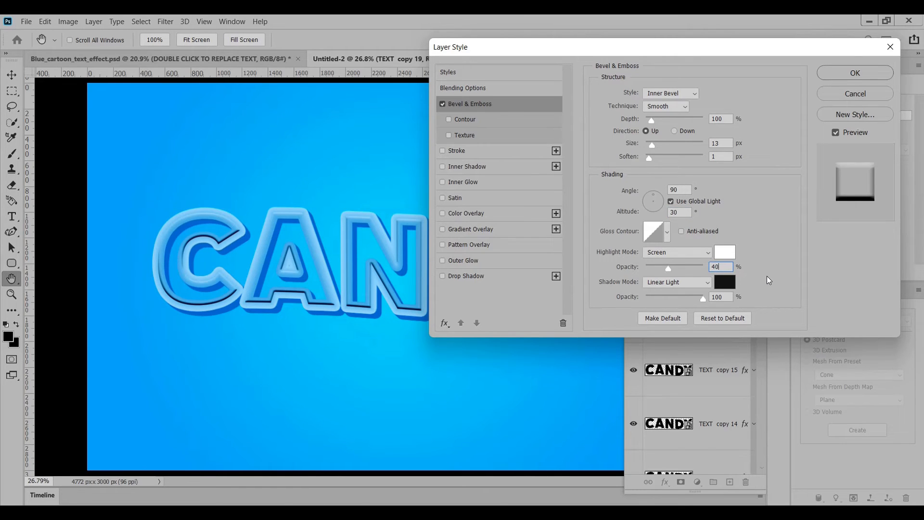
- Set the bevel's shadow color to #D0D7DB
click(722, 282)
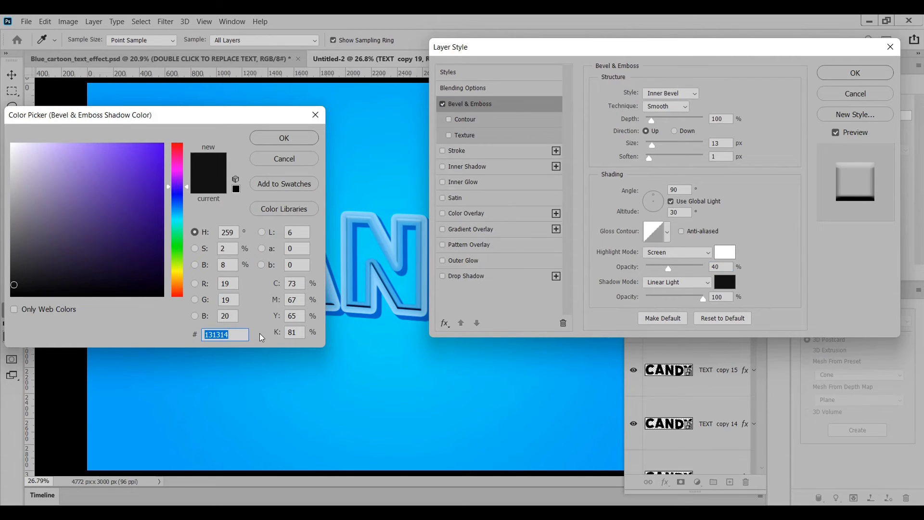
key(BackSpace)
text(D)
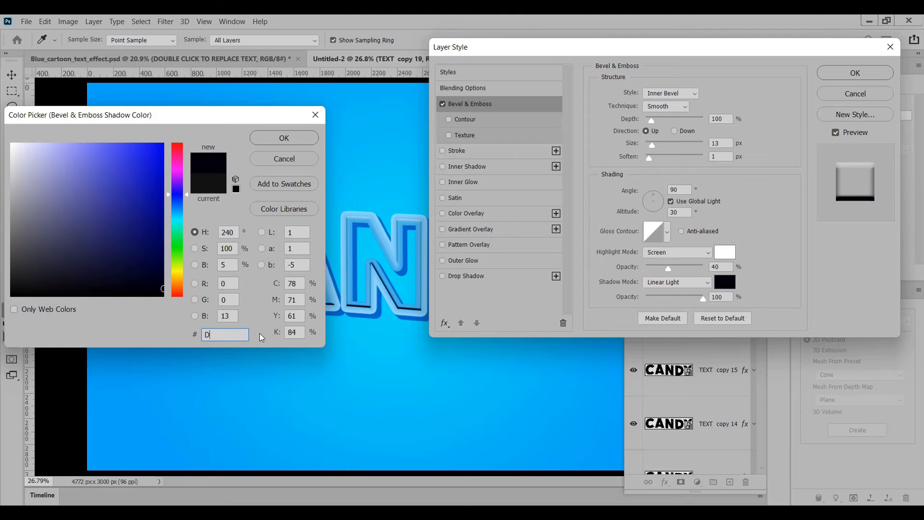
text(0)
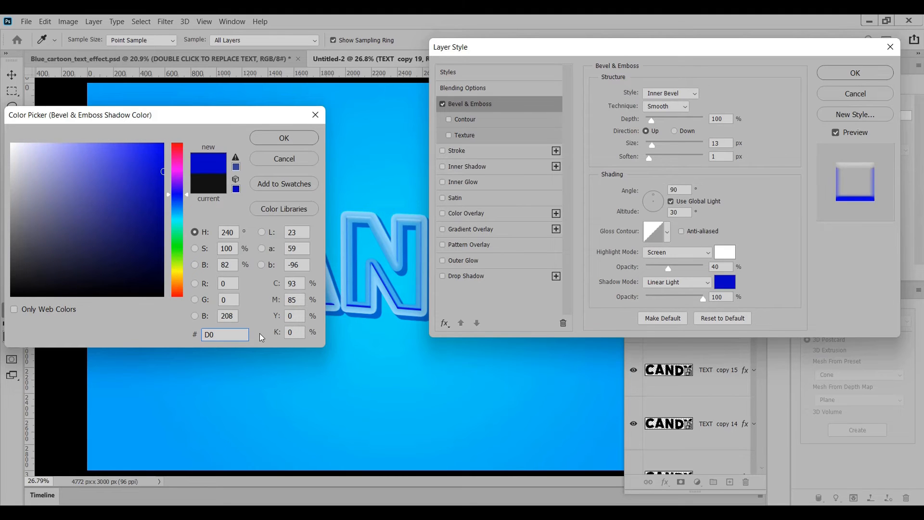
text(D)
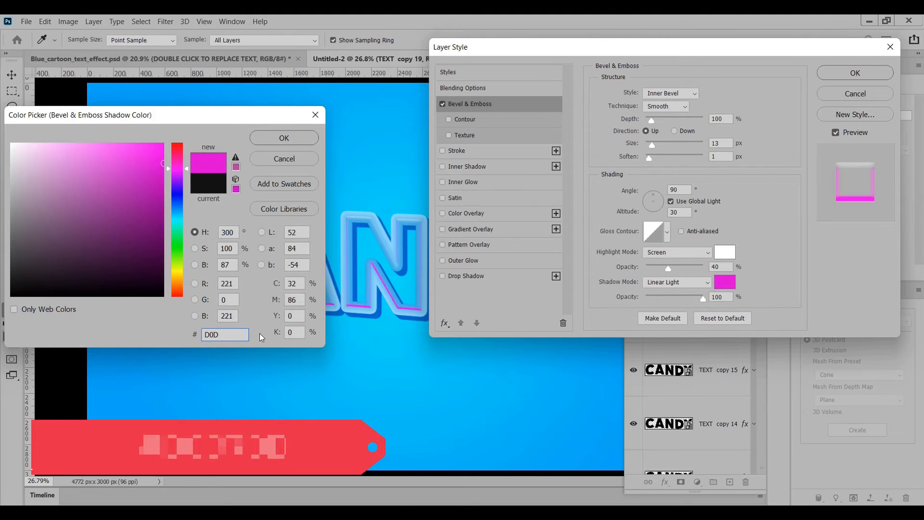
text(7)
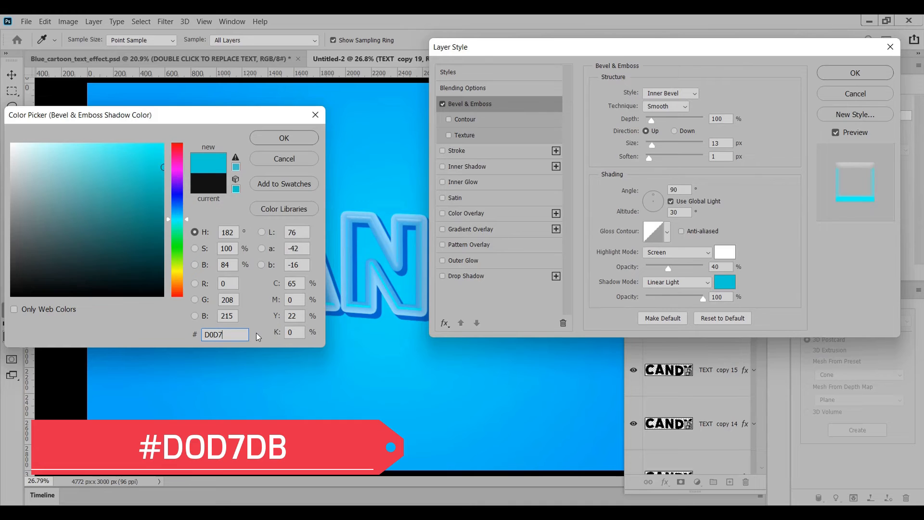
text(DB)
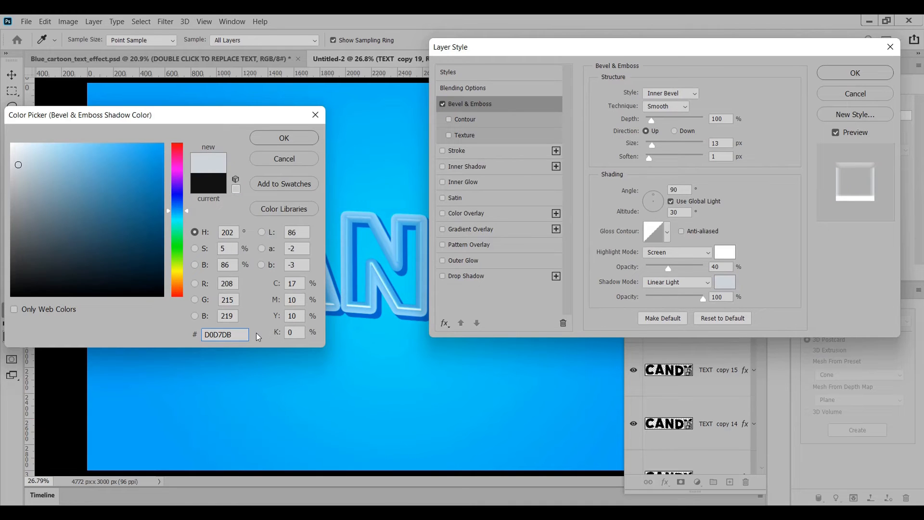
click(270, 137)
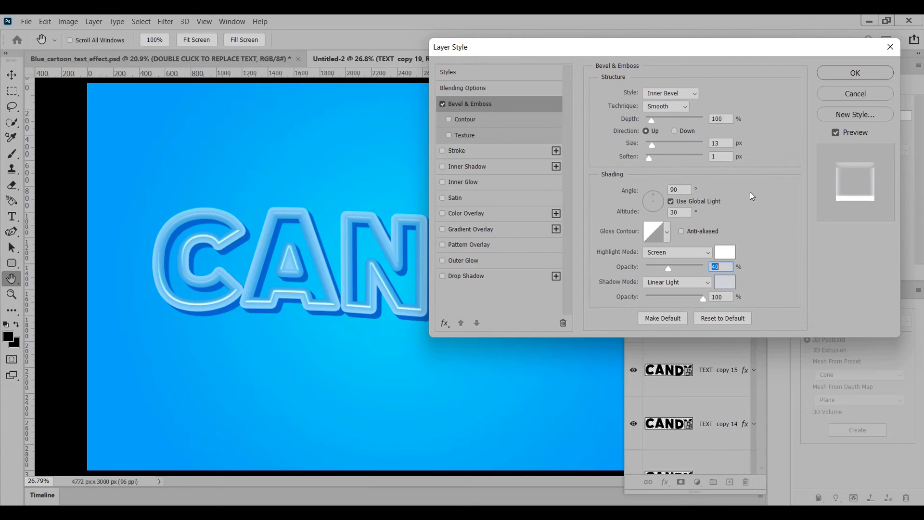
- Enable Color Overlay on the TEXT copy 19 layer and set the bevel's shadow mode to Multiply at 95% opacity
click(486, 215)
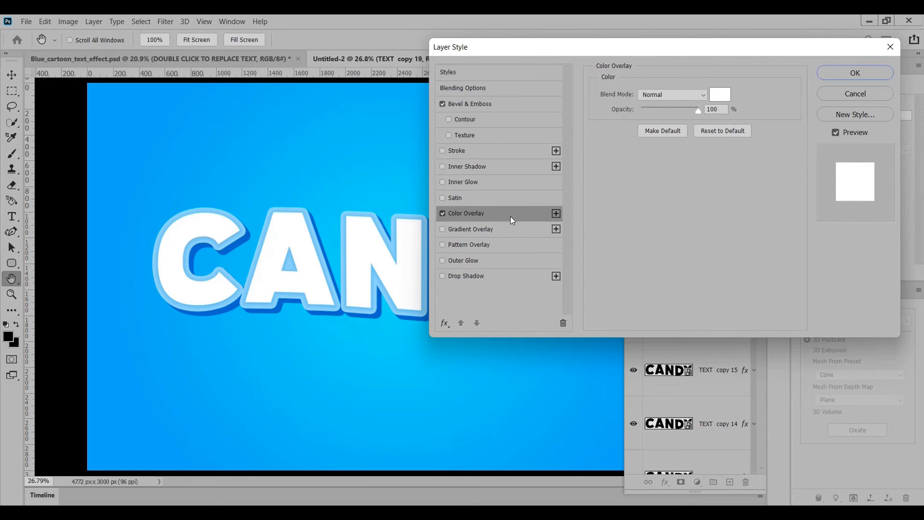
click(490, 103)
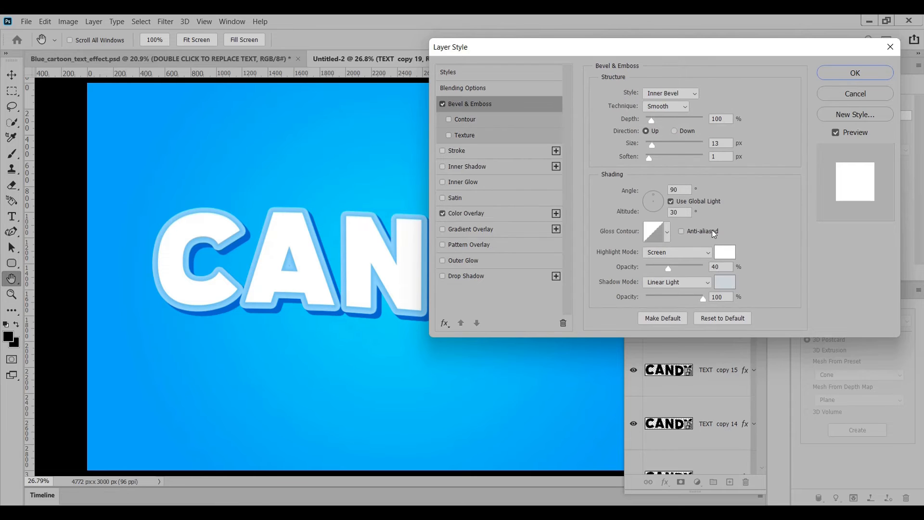
click(700, 284)
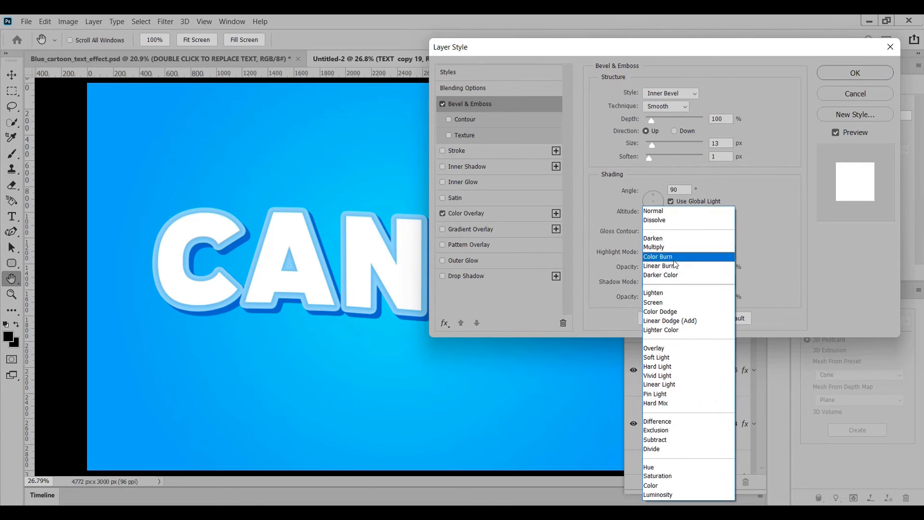
click(702, 247)
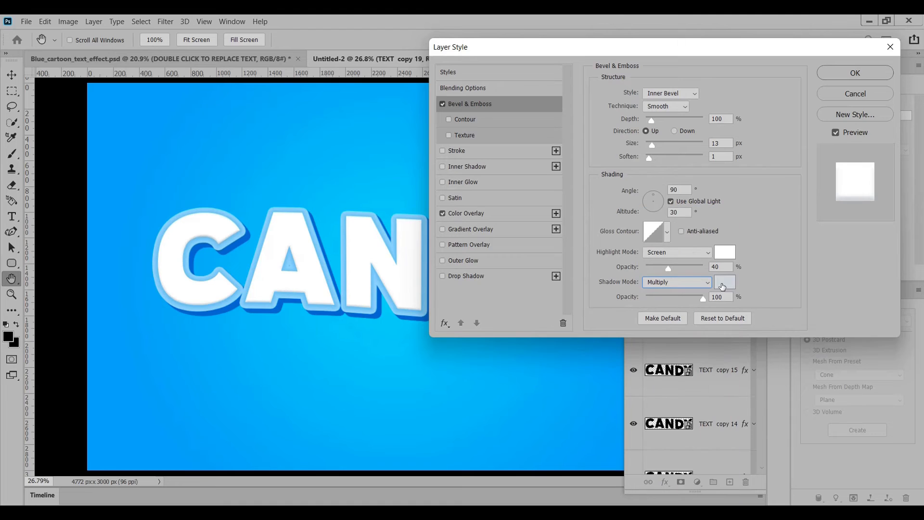
double_click(725, 298)
text(95)
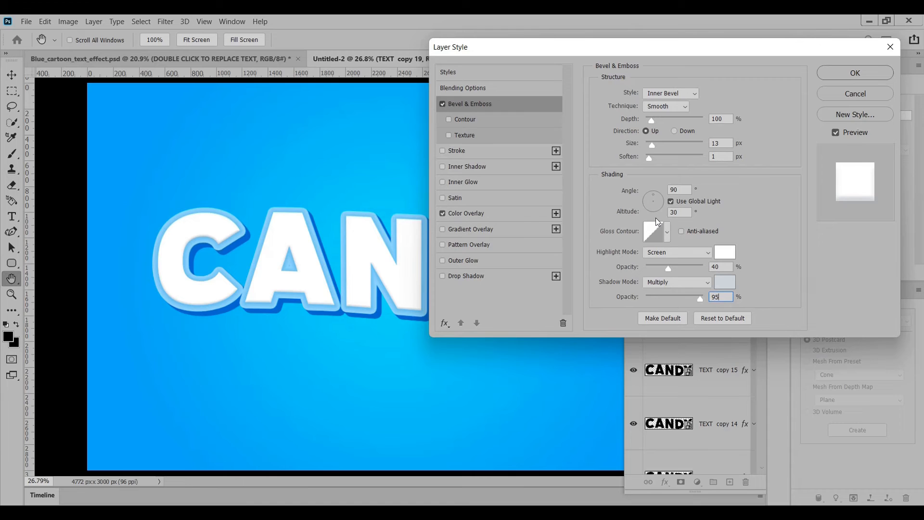
click(755, 244)
- Keep the TEXT copy 19 layer's color overlay at #FFFFFF
click(500, 212)
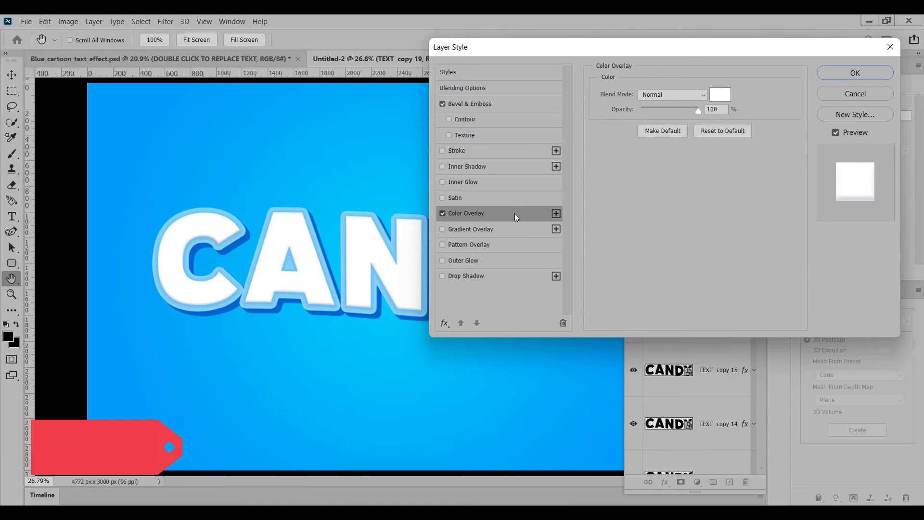
click(721, 96)
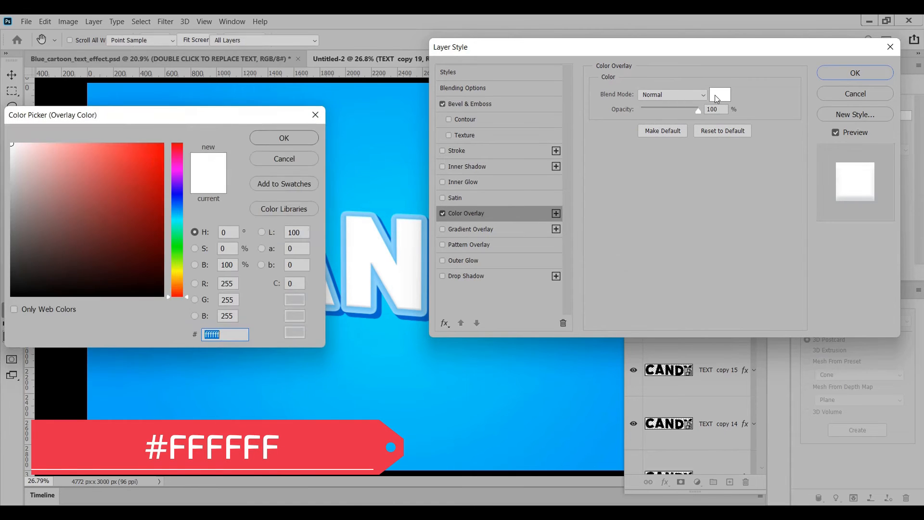
click(284, 139)
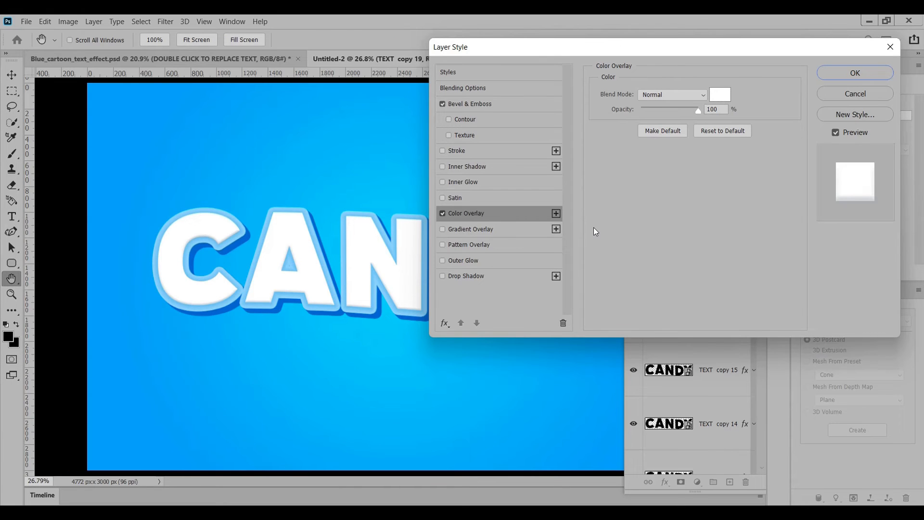
- Enable Drop Shadow on the TEXT copy 19 layer, reset it to its defaults and set its color to #557DAF
click(510, 276)
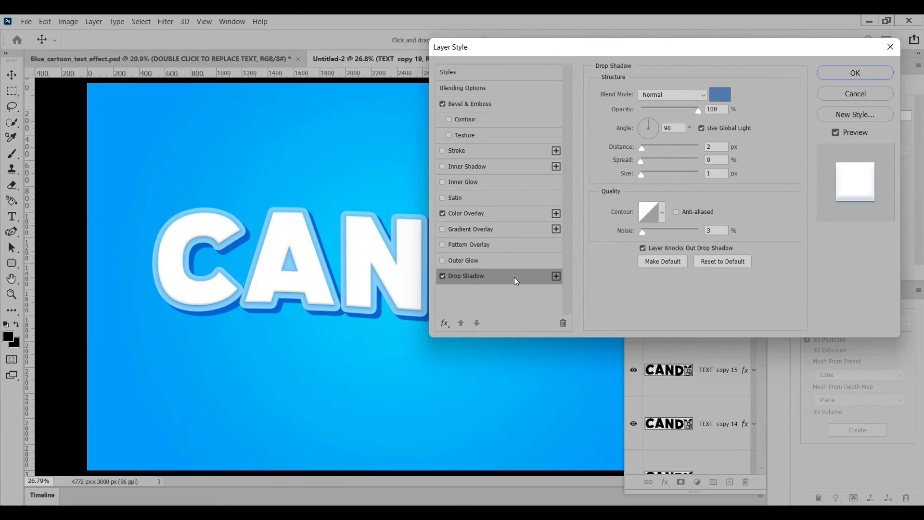
click(723, 261)
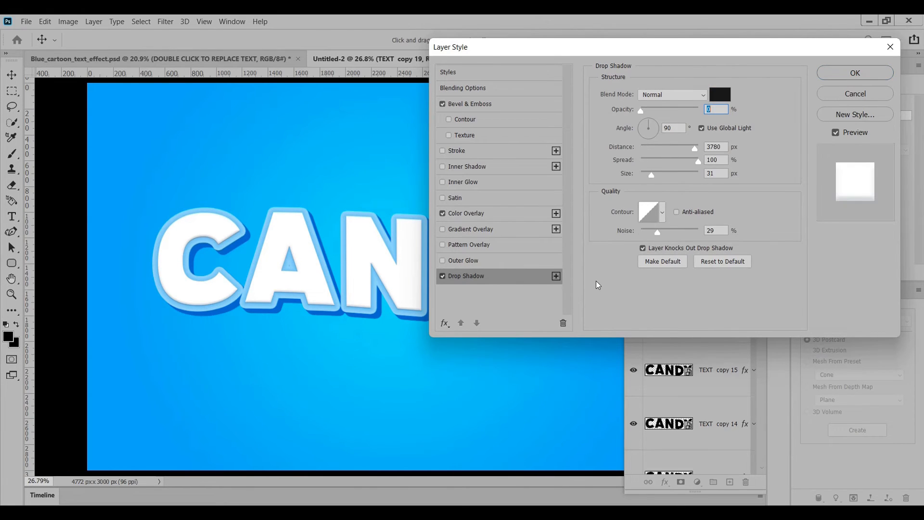
click(724, 99)
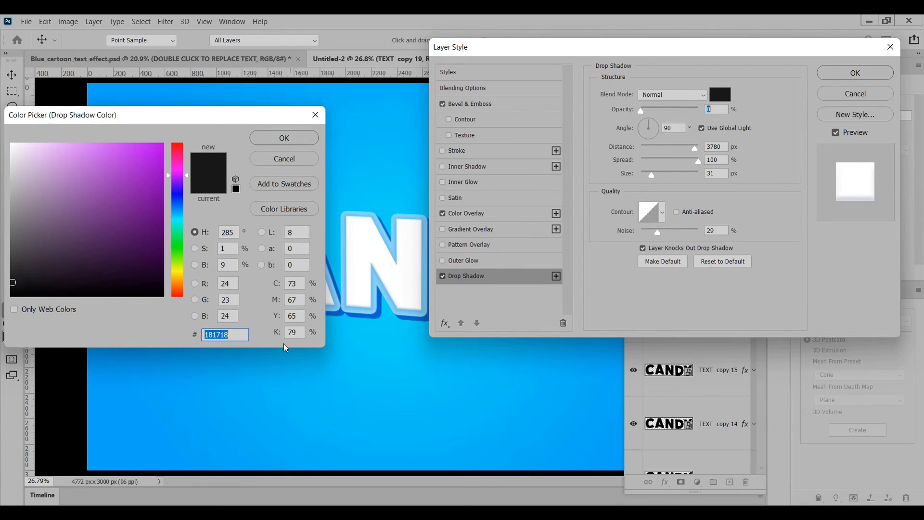
key(BackSpace)
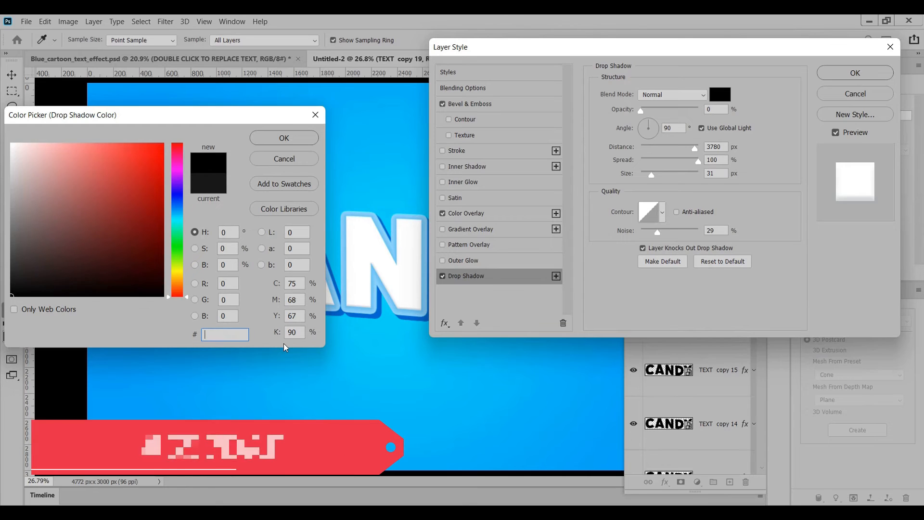
text(557DA)
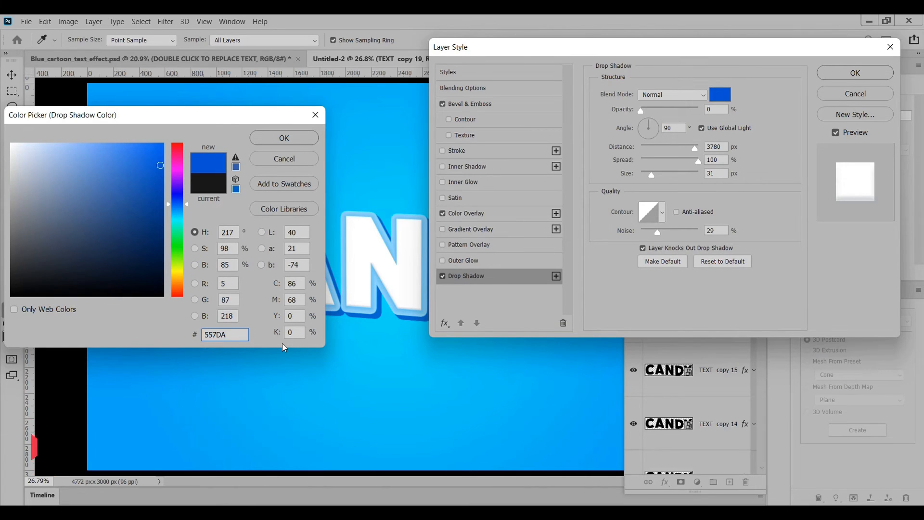
text(F)
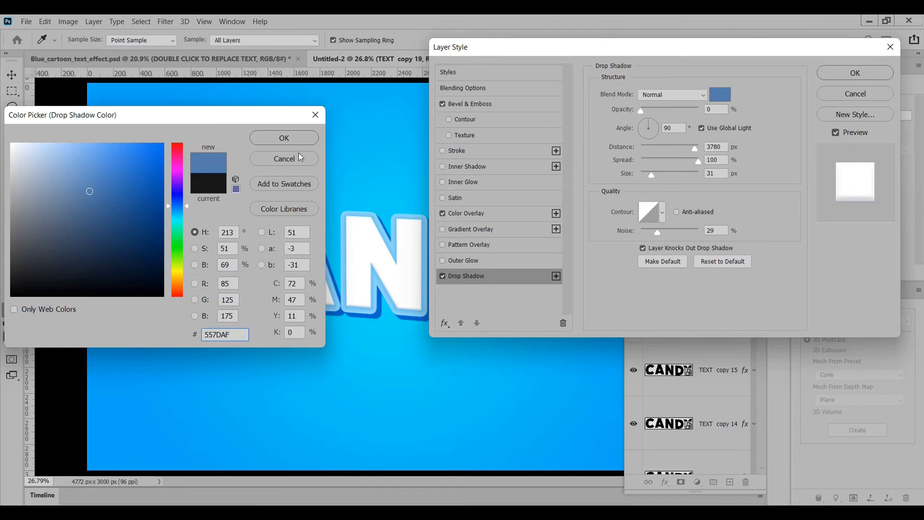
click(284, 137)
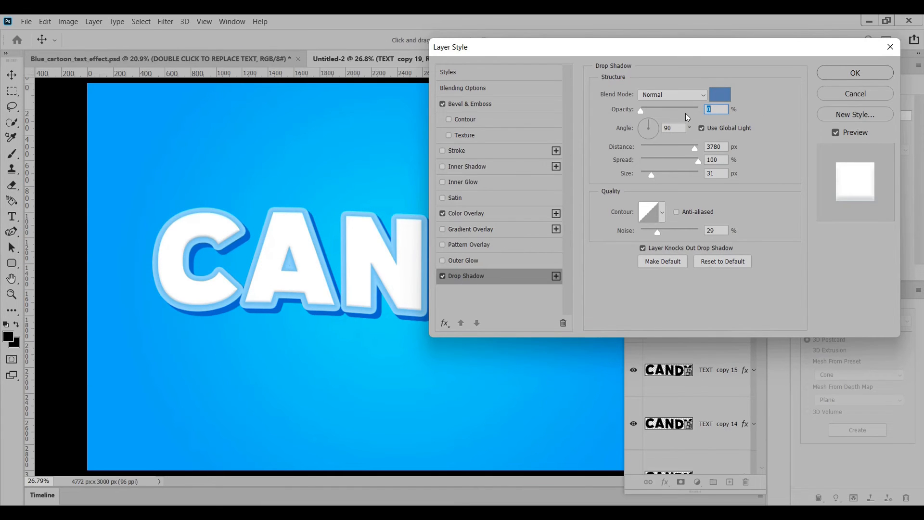
- Set the drop shadow's opacity to 100%, its angle to 120° and its distance to 8 px
text(100)
click(674, 128)
text(12)
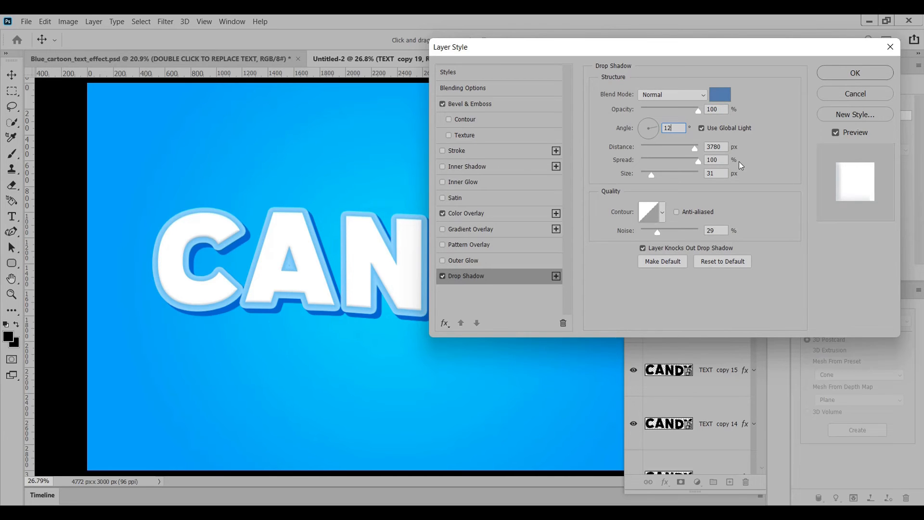
text(0)
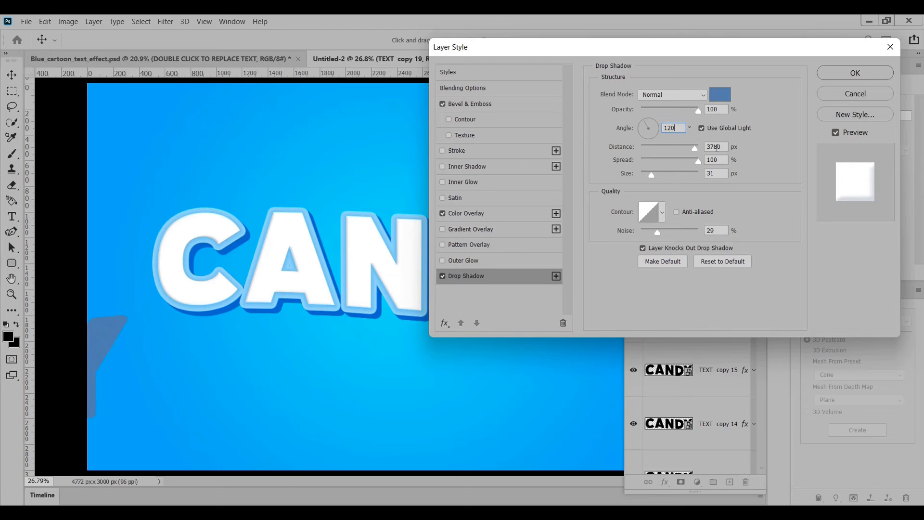
click(714, 148)
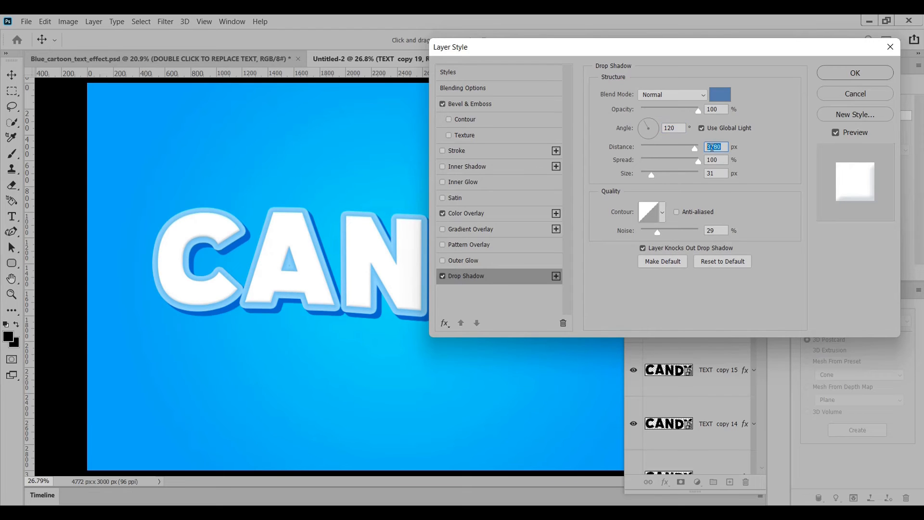
key(BackSpace)
text(8)
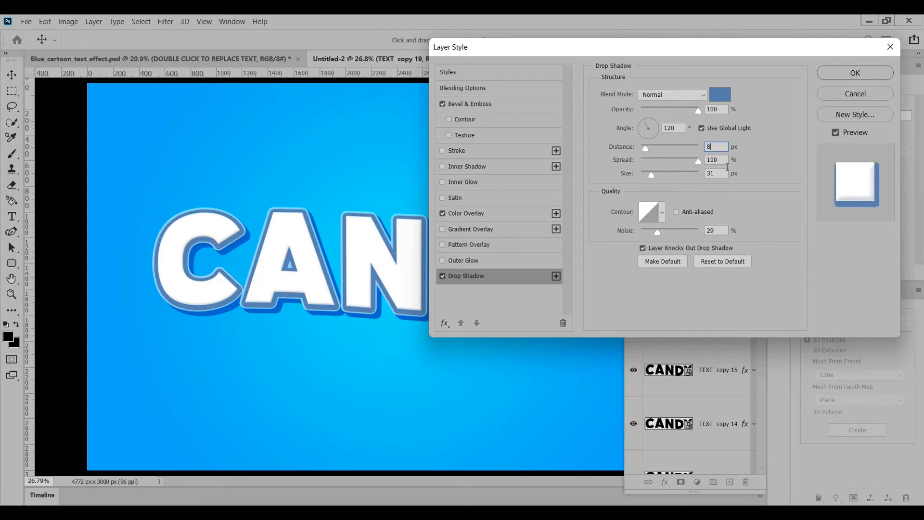
- Set the drop shadow's spread to 0%, size to 3 px and noise to 3%, and apply the layer style
double_click(711, 159)
text(0)
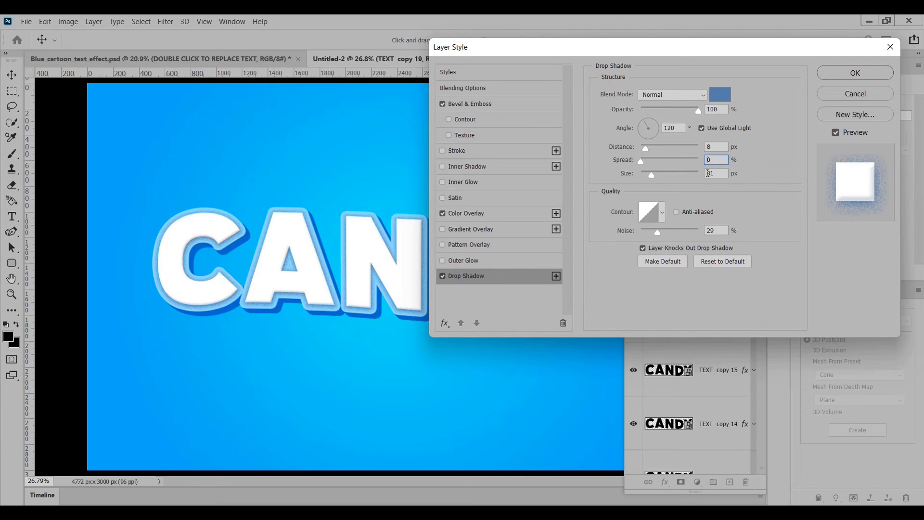
double_click(718, 172)
key(BackSpace)
text(3)
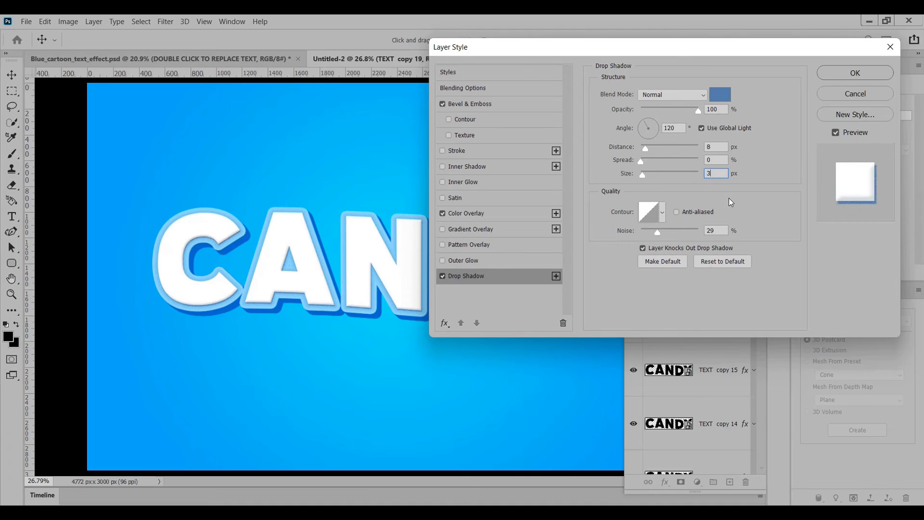
double_click(704, 230)
key(BackSpace)
text(3)
click(850, 76)
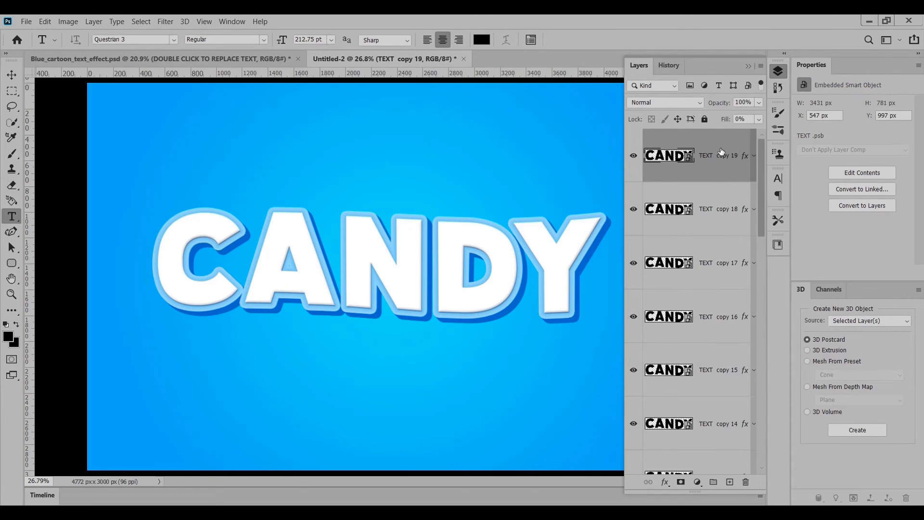
- Enable a Drop Shadow on the SHADOW layer through its blending options
scroll(713, 262, down, 3)
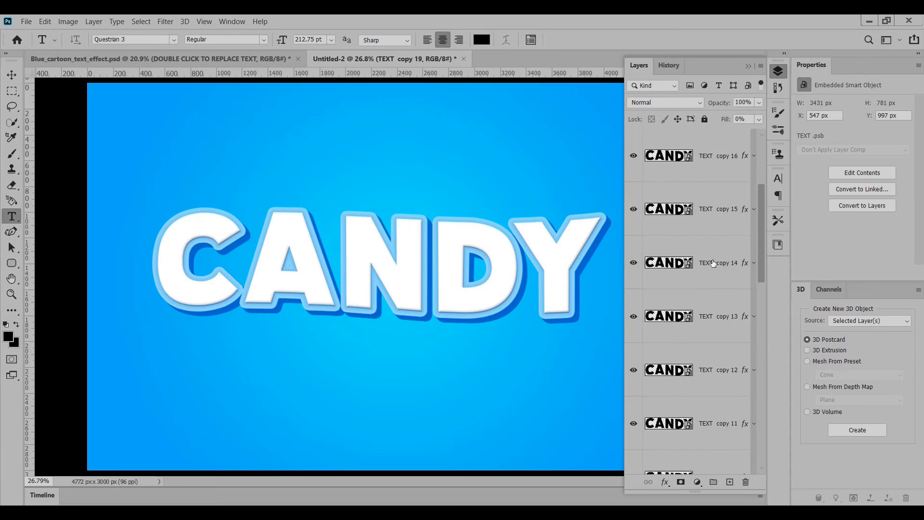
scroll(703, 255, down, 12)
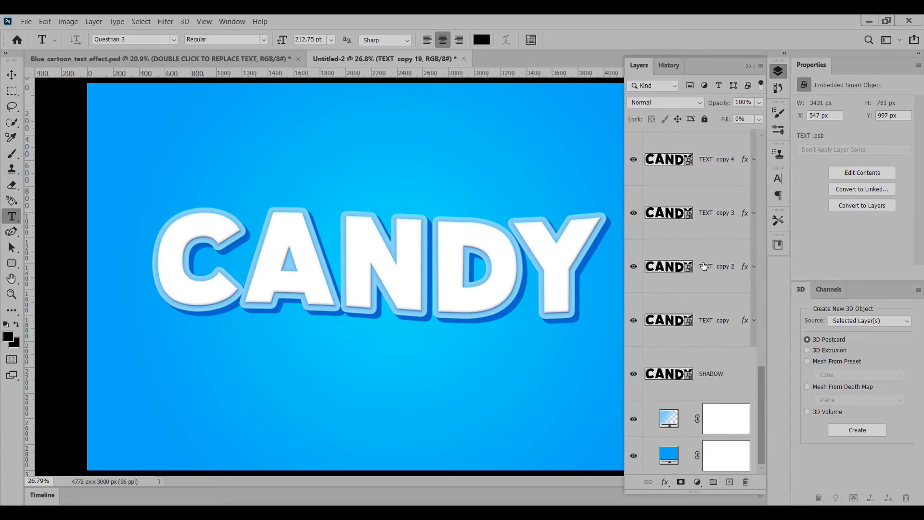
click(726, 367)
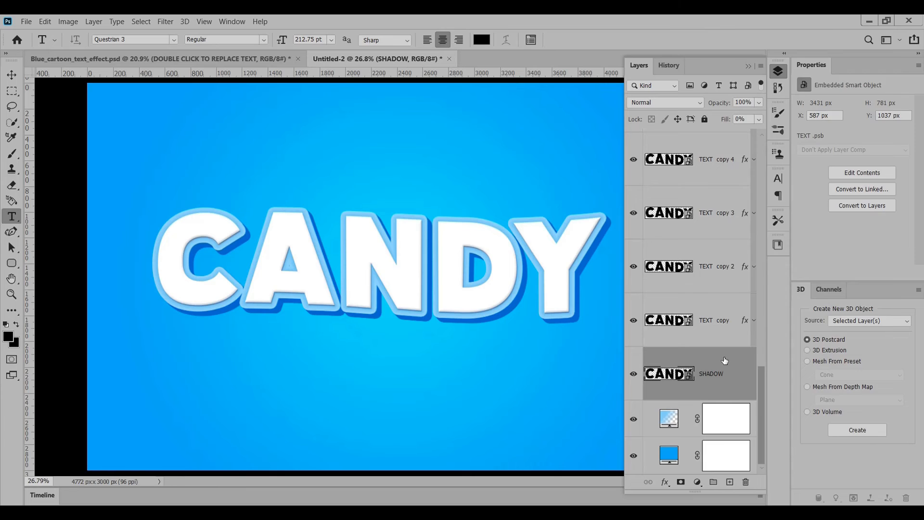
right_click(725, 361)
click(816, 26)
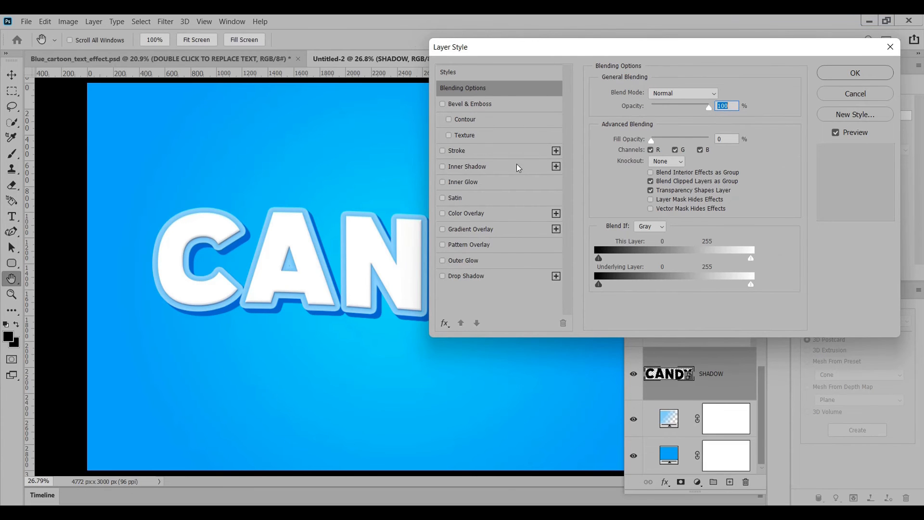
click(499, 278)
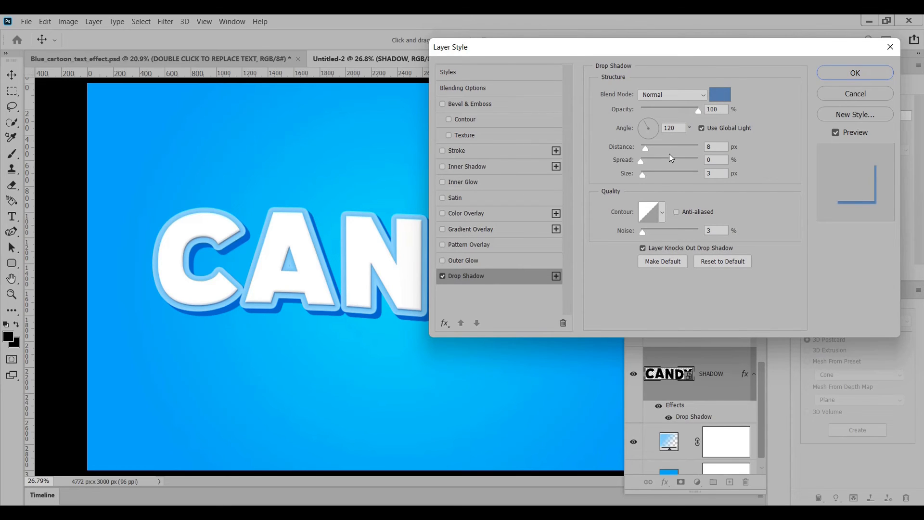
- Set the SHADOW layer's drop shadow color to #43586F
click(720, 95)
drag(252, 120, 516, 63)
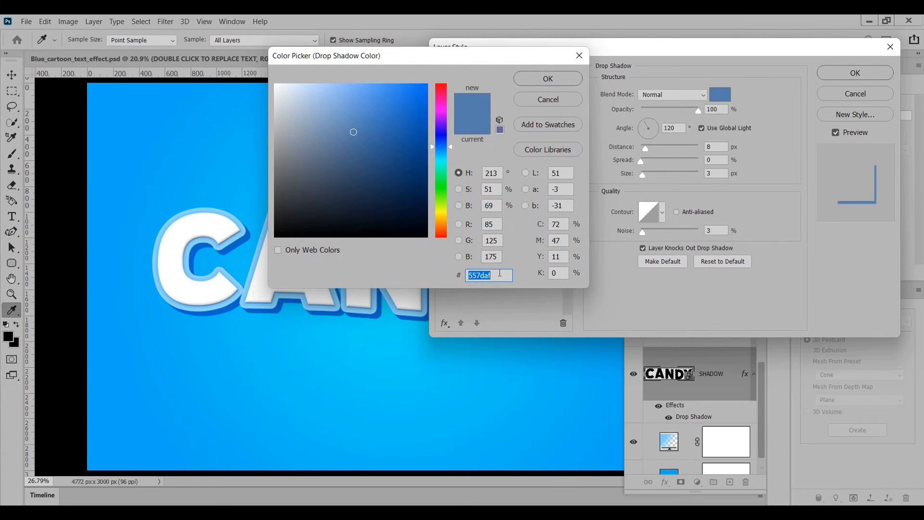
key(BackSpace)
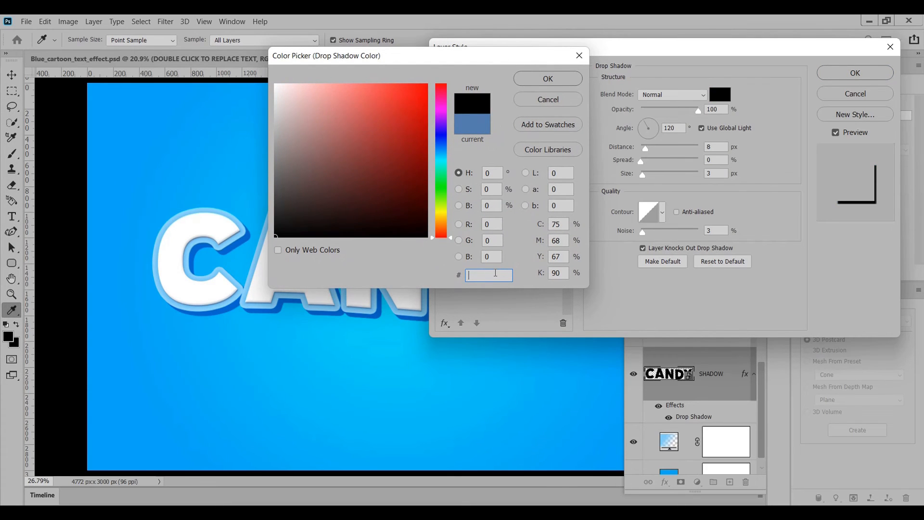
text(4)
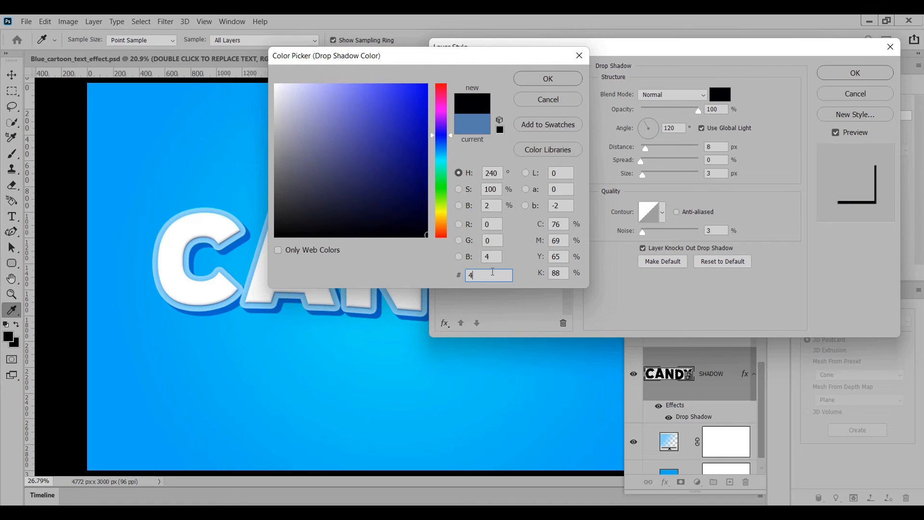
text(35)
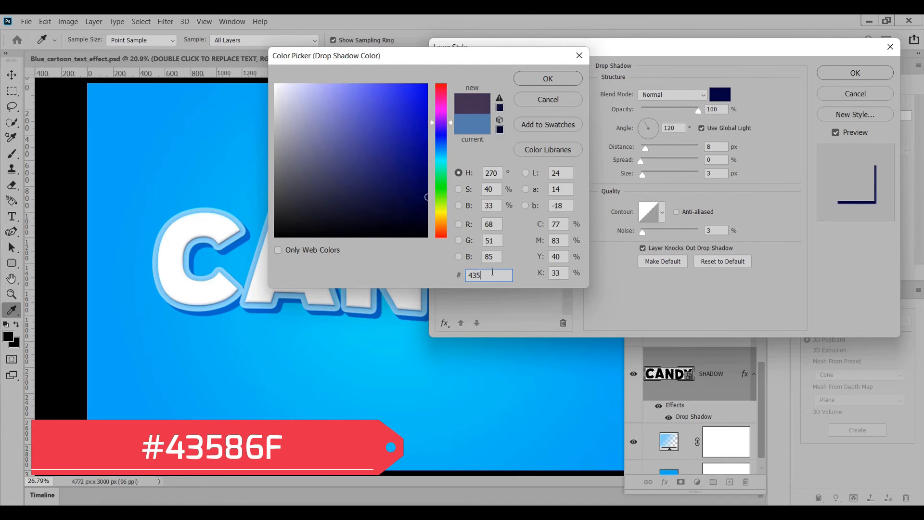
text(8)
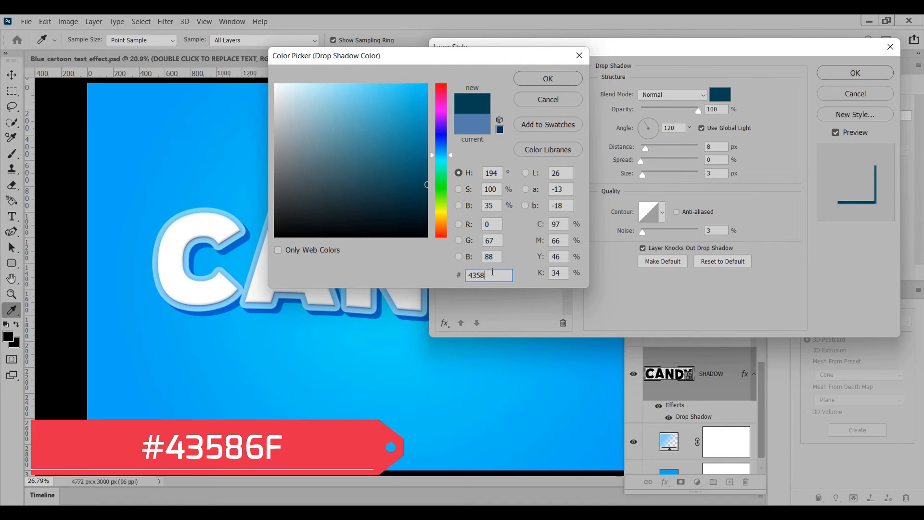
text(6F)
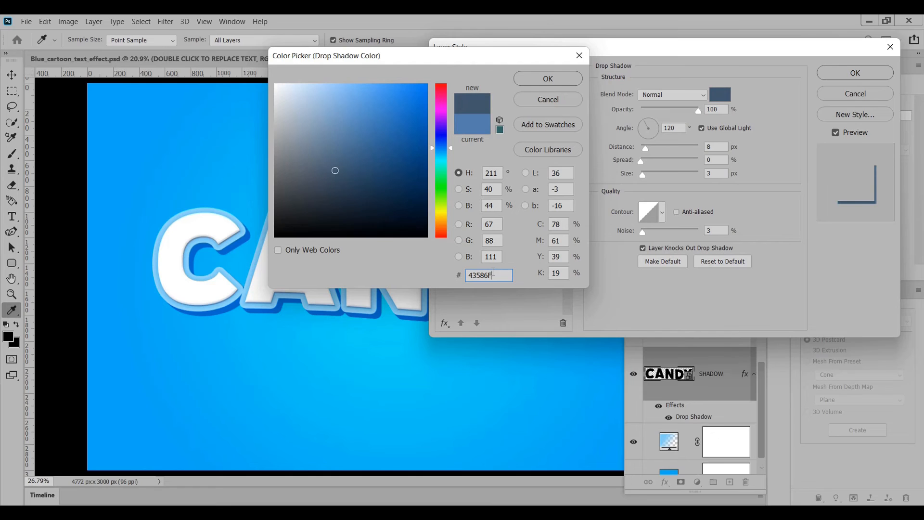
click(552, 79)
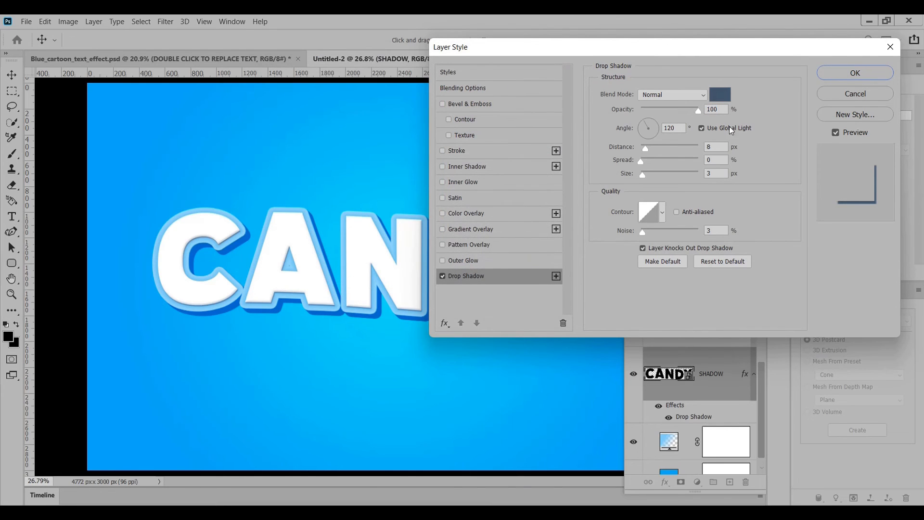
- Set the drop shadow's angle to 112° and its distance to 10 px
double_click(669, 127)
text(112)
click(713, 147)
key(BackSpace)
text(10)
- Set the drop shadow's spread to 3% and size to 60 px, and change its blend mode to Multiply
key(Tab)
text(3)
key(Tab)
key(BackSpace)
text(60)
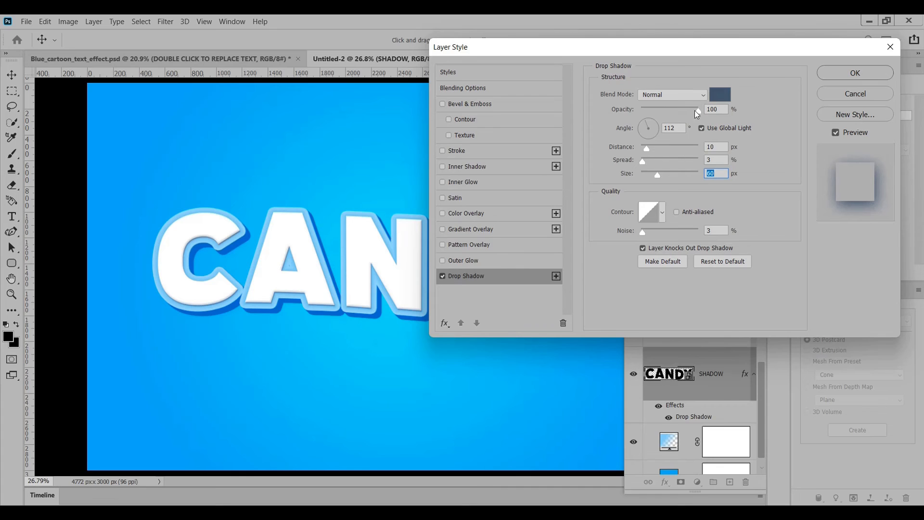
click(673, 95)
click(669, 143)
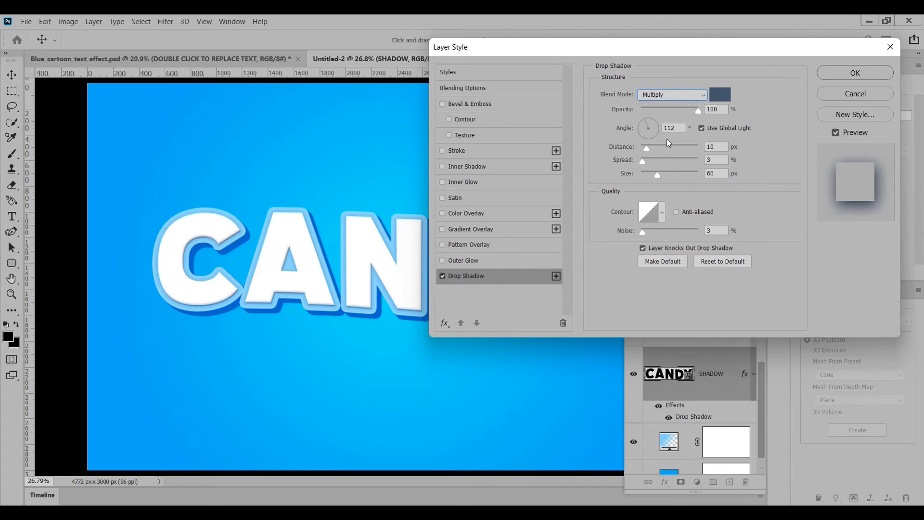
- Add a second Drop Shadow to the SHADOW layer and set its color to #43586F
click(556, 276)
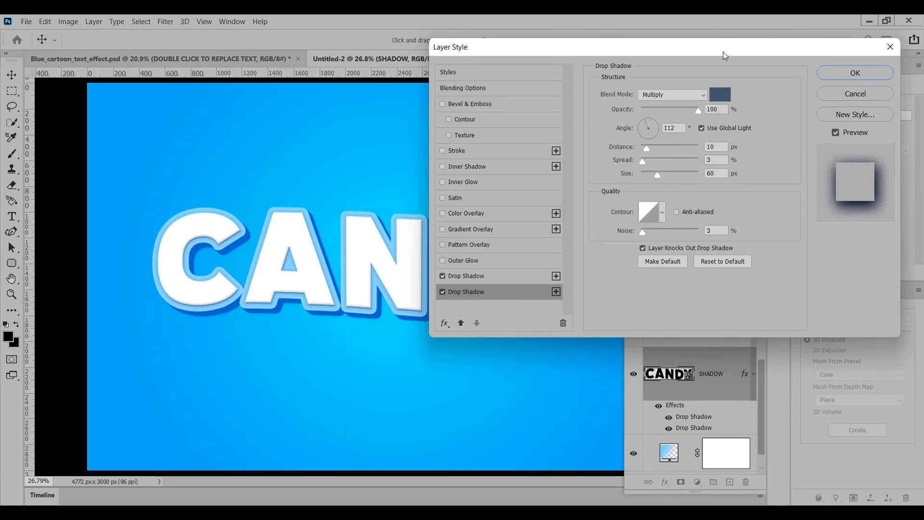
click(720, 94)
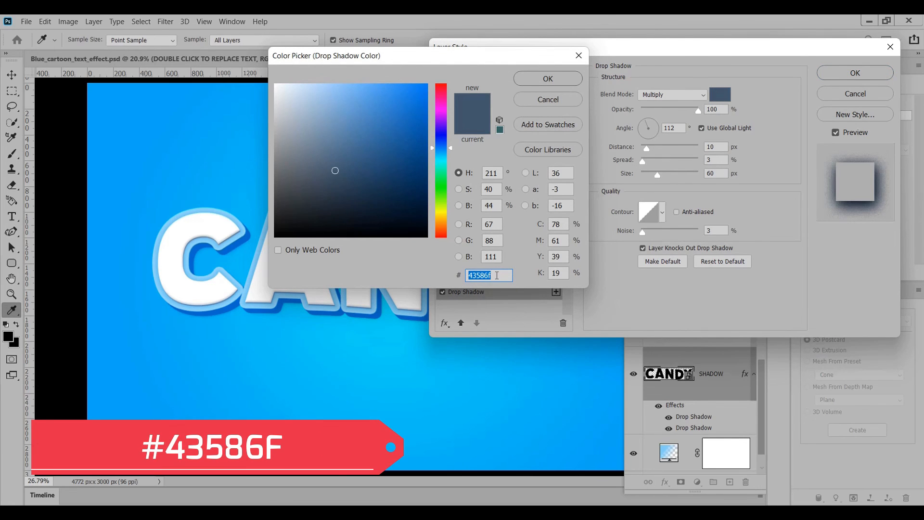
key(BackSpace)
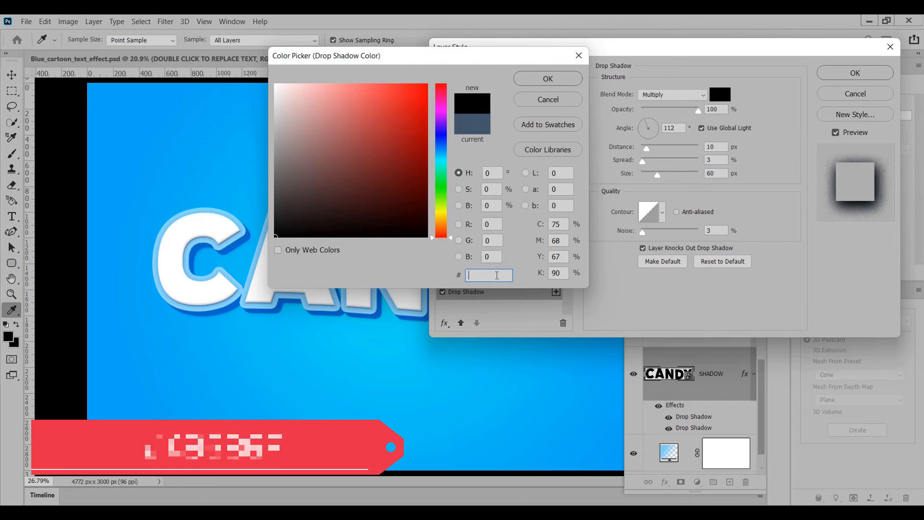
text(43)
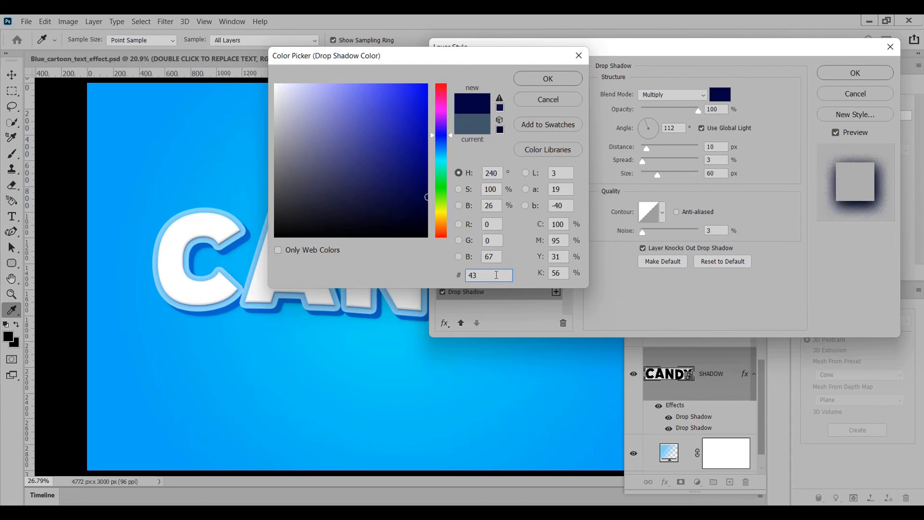
text(58)
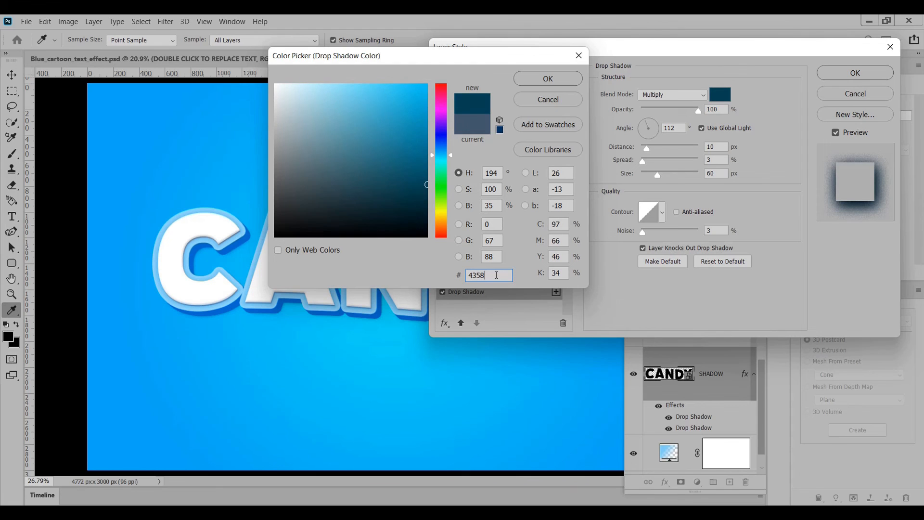
text(6F)
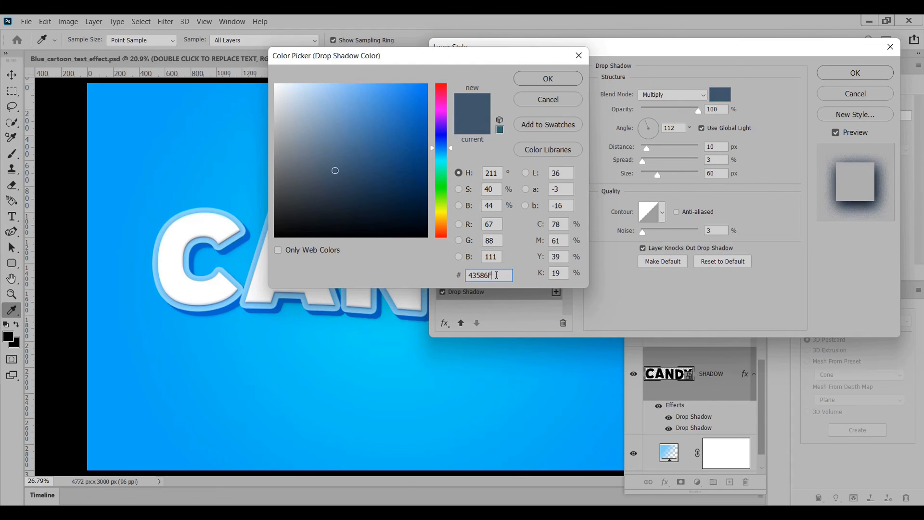
click(558, 80)
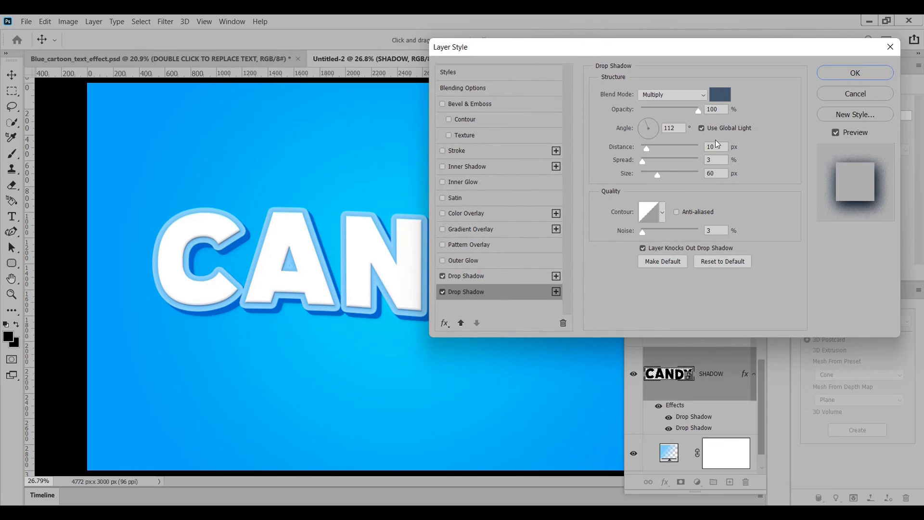
- Set the second drop shadow's distance to 23 px, spread to 6% and size to 125 px, apply the style and collapse the layer's effects
drag(722, 146, 704, 146)
key(BackSpace)
text(23)
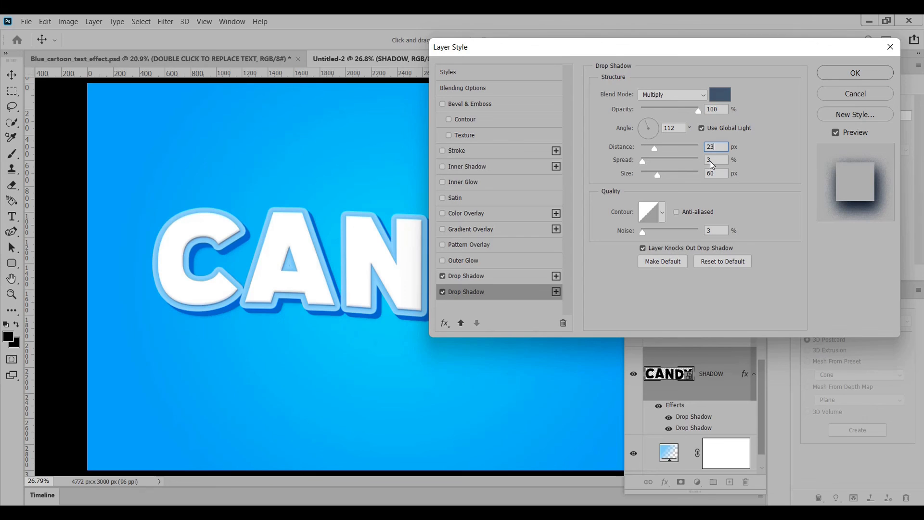
click(711, 160)
key(BackSpace)
key(Tab)
key(BackSpace)
text(125)
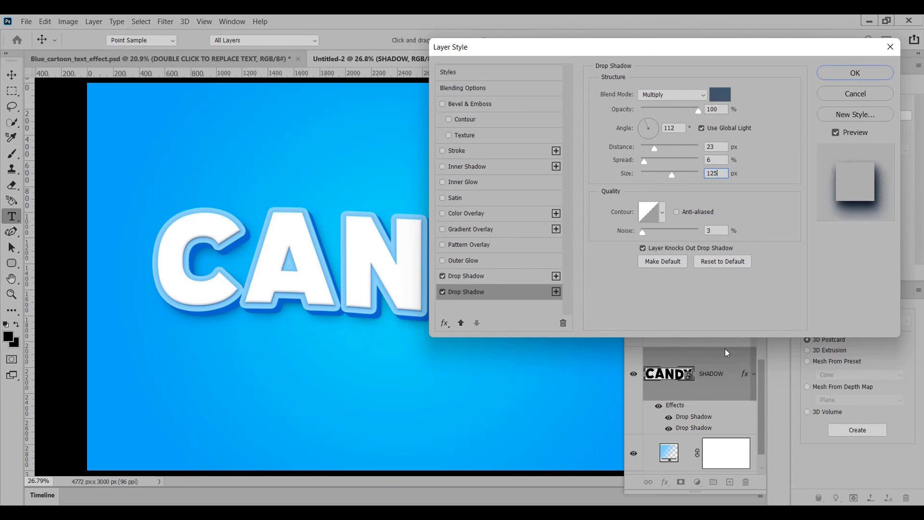
key(Return)
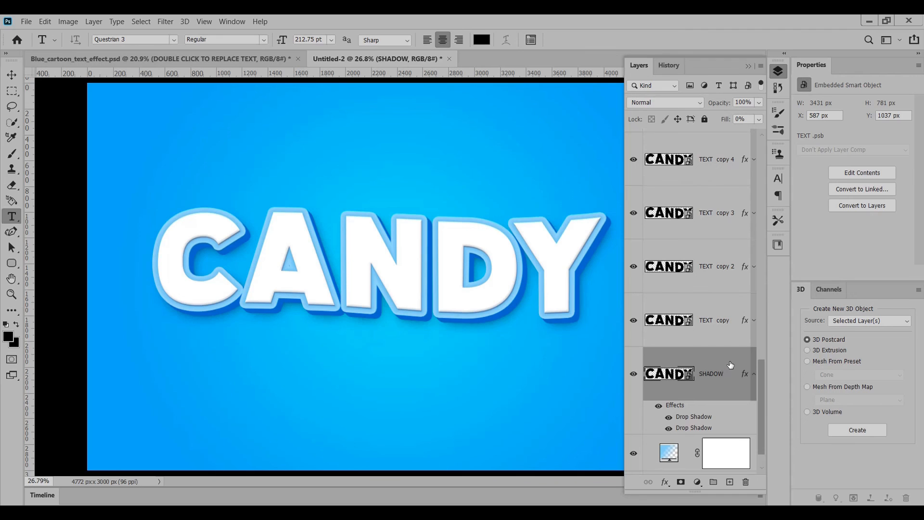
click(754, 374)
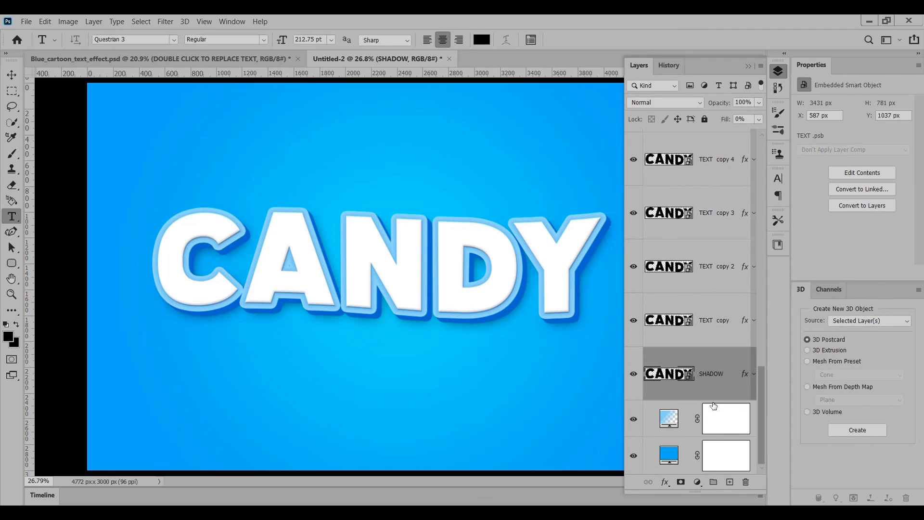
- Group the gradient fill and the blue color fill layers into a group named BACKGROUND
click(683, 423)
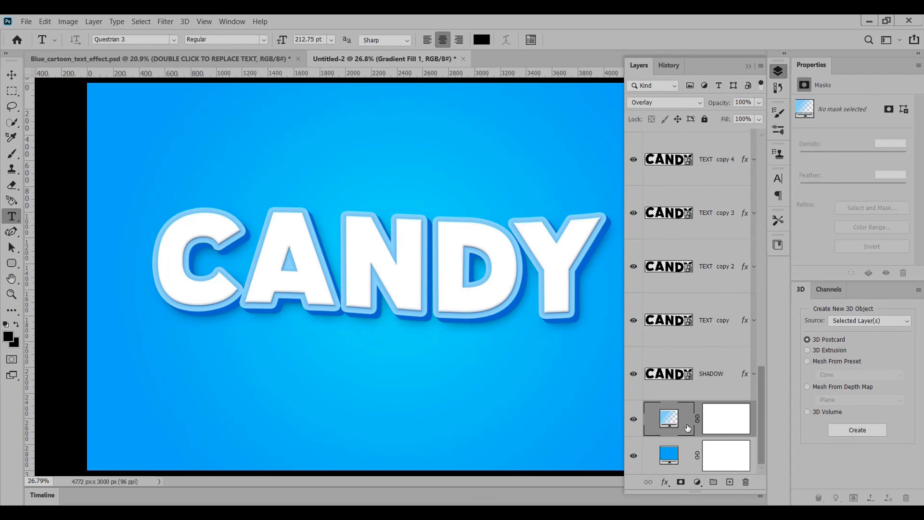
shift+click(685, 462)
right_click(686, 453)
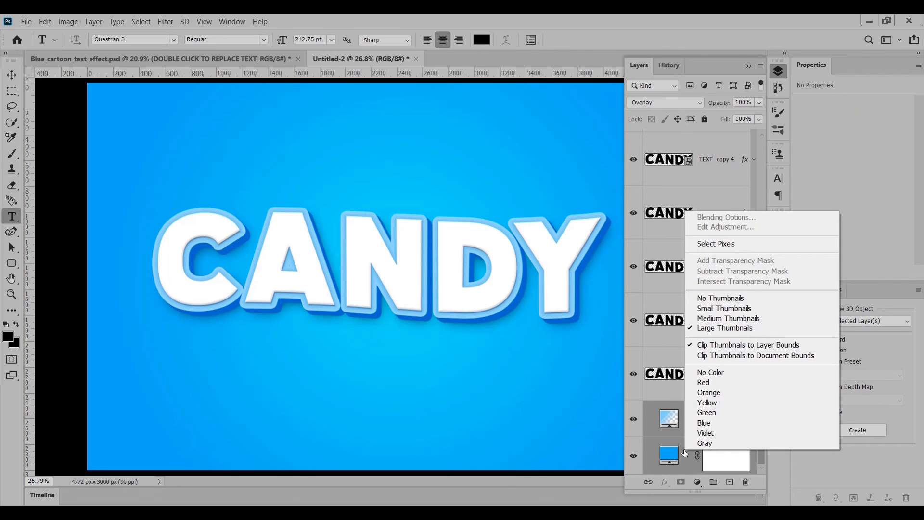
click(685, 453)
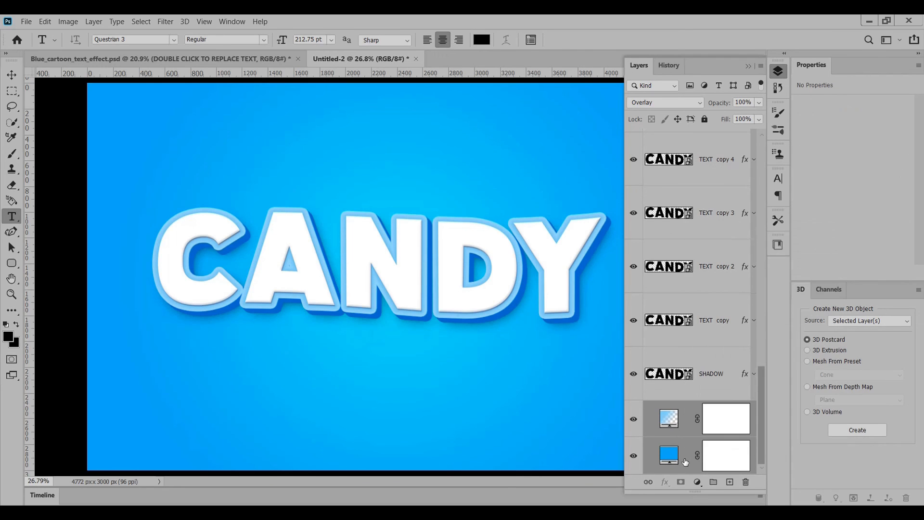
right_click(752, 426)
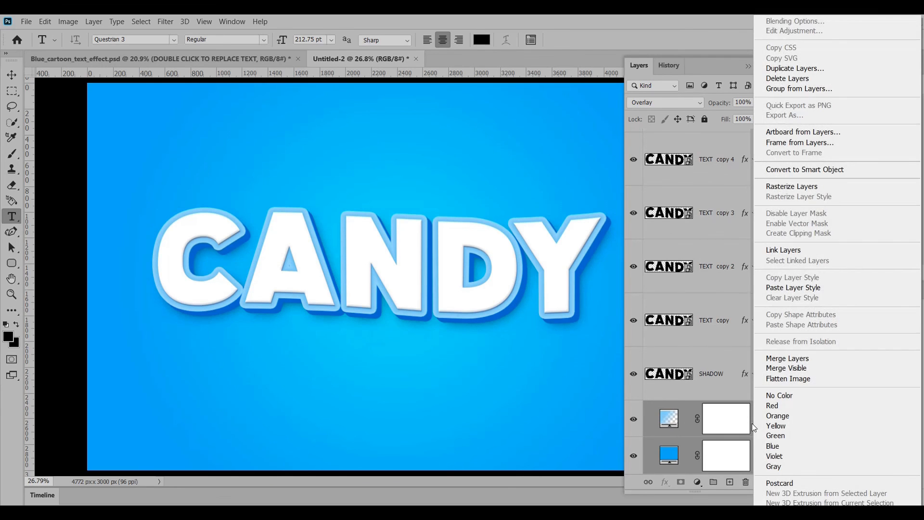
click(803, 89)
key(BackSpace)
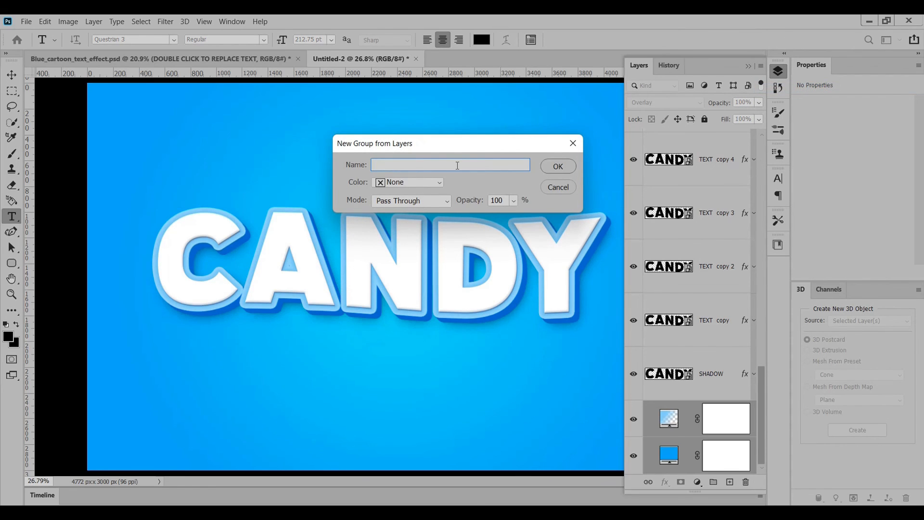
text(BACKGROUNT)
key(BackSpace)
text(D)
click(561, 167)
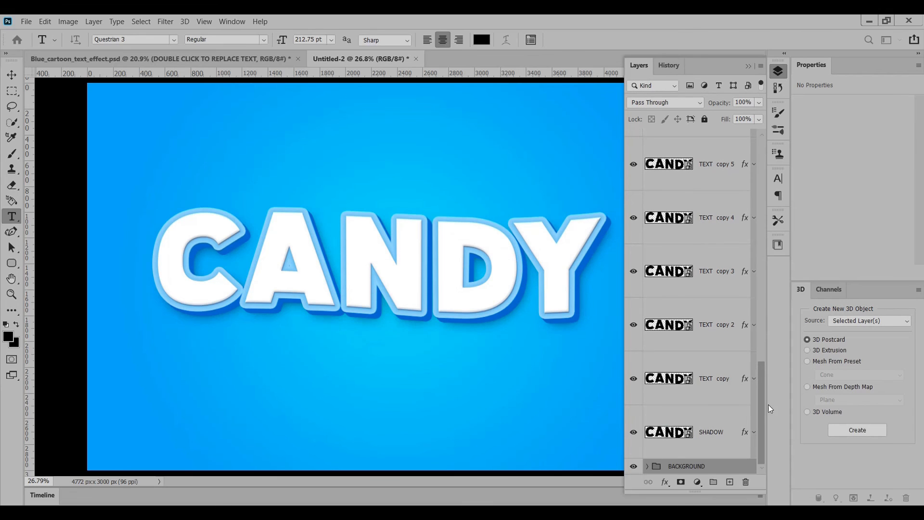
- Group all layers from SHADOW up to TEXT copy 19 into a group named TEXT 3D
click(722, 439)
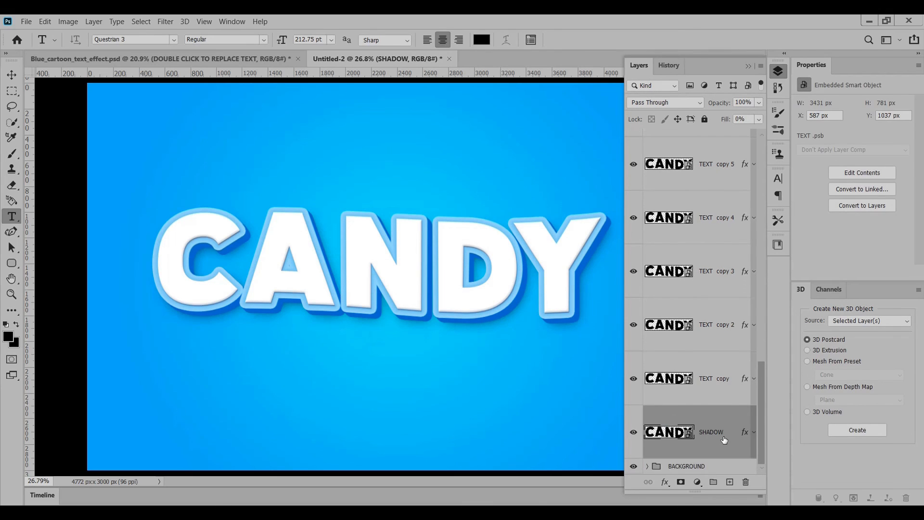
scroll(729, 237, up, 10)
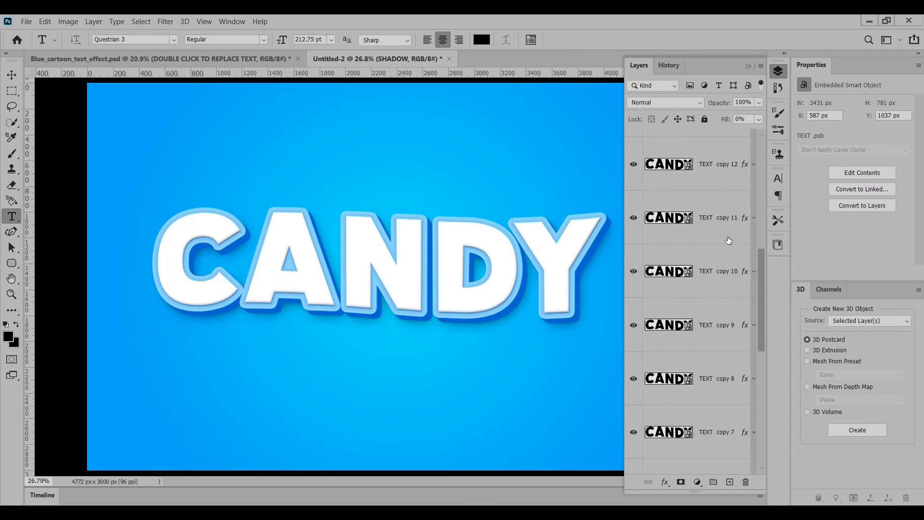
shift+click(722, 149)
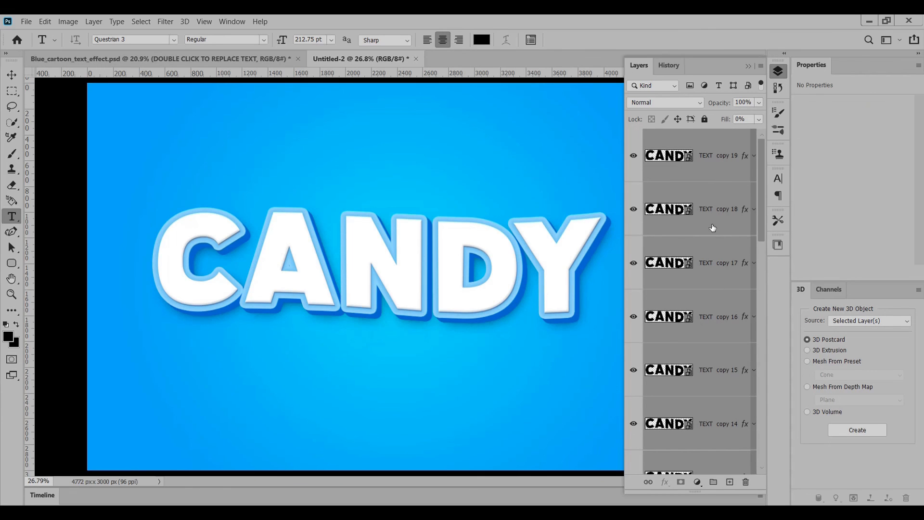
right_click(720, 190)
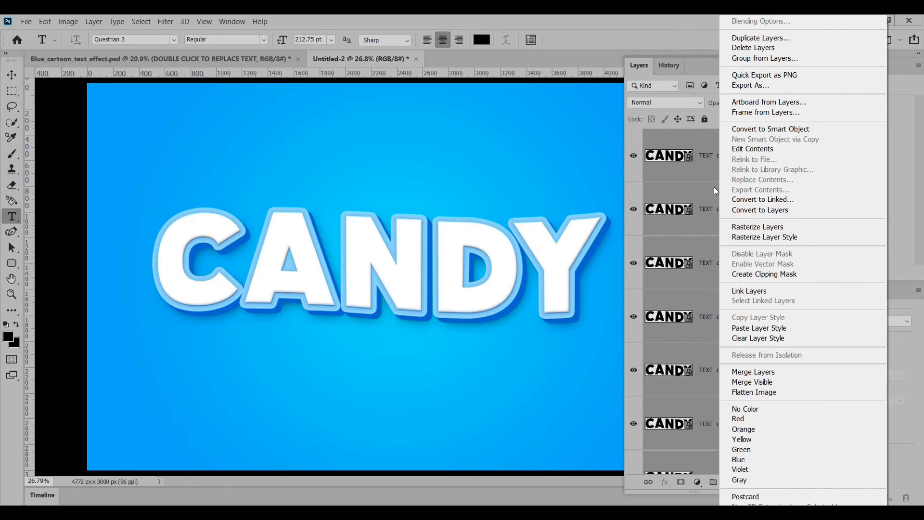
click(824, 58)
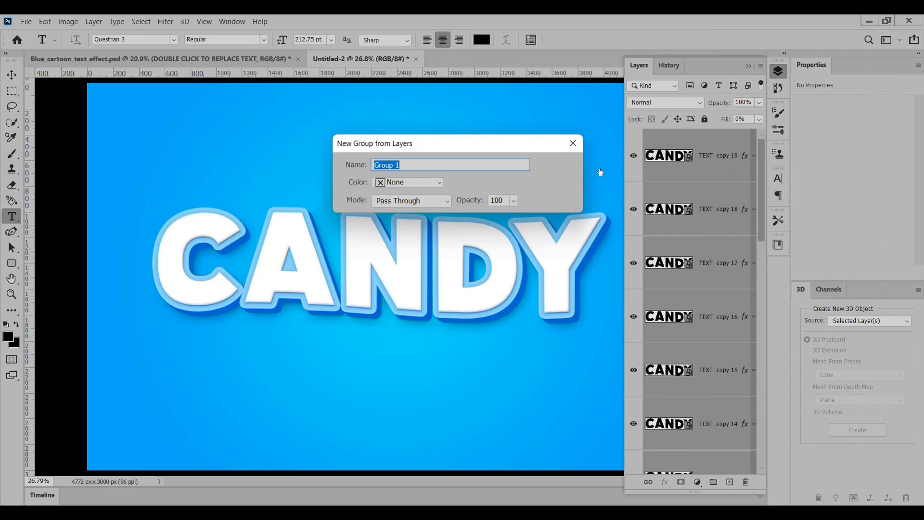
key(BackSpace)
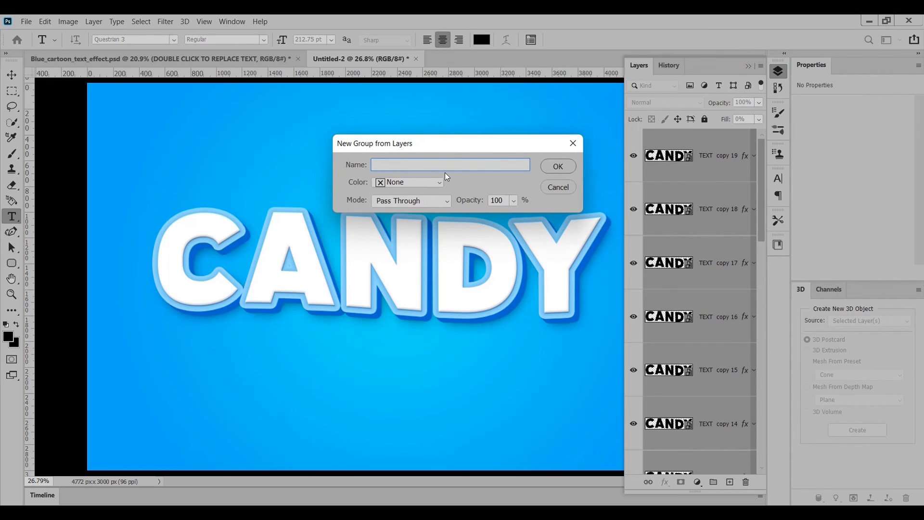
text(TEXT 3D)
click(560, 168)
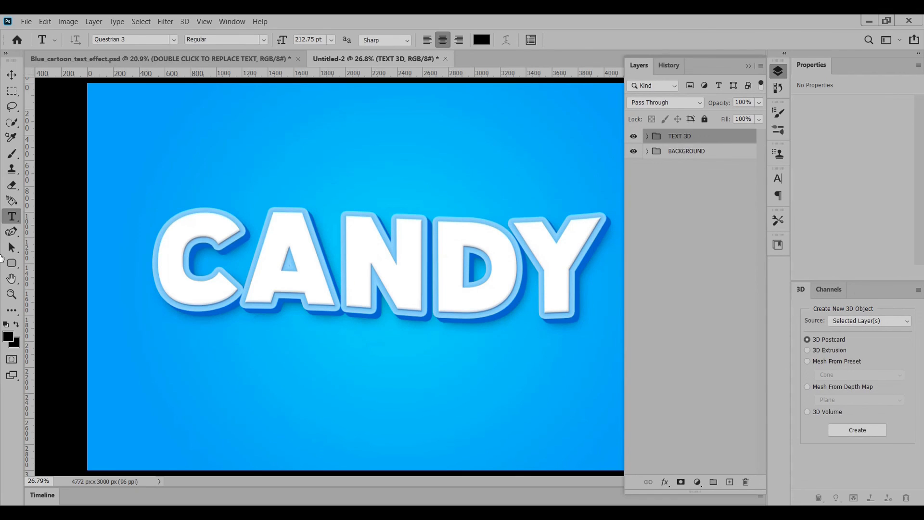
- Collapse the layer list and examine the lower edge of the letter N and its shadow up close
click(748, 66)
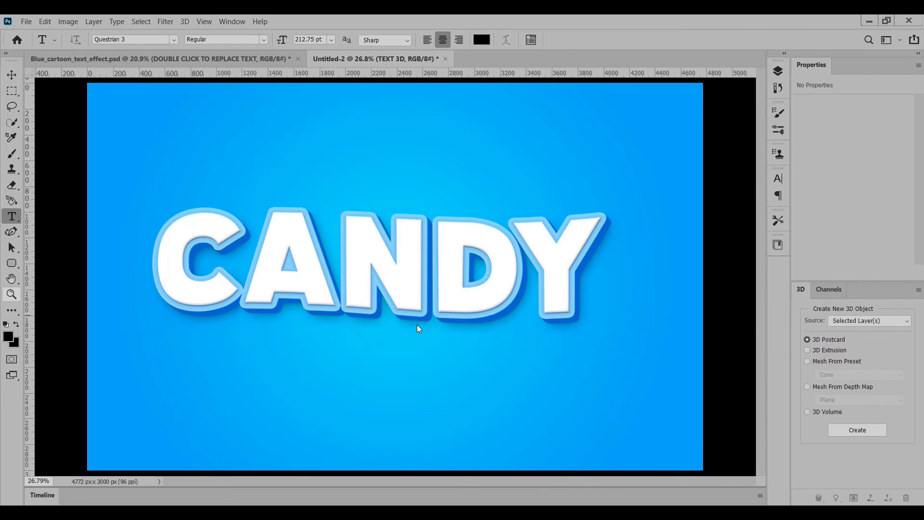
key(z)
scroll(407, 323, up, 1)
drag(407, 322, 443, 335)
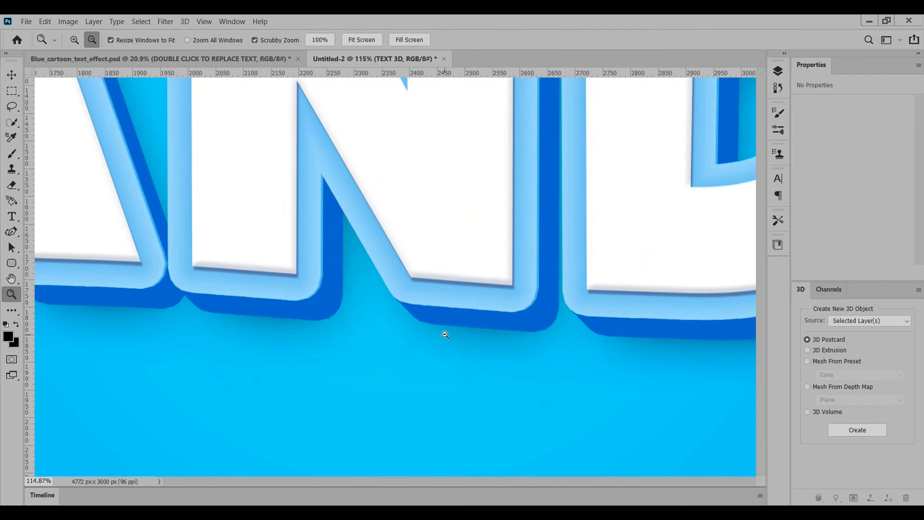
- Inspect the finished CANDY text effect, comparing the letter edges and drop shadows up close with the whole composition on the blue background
scroll(282, 308, down, 3)
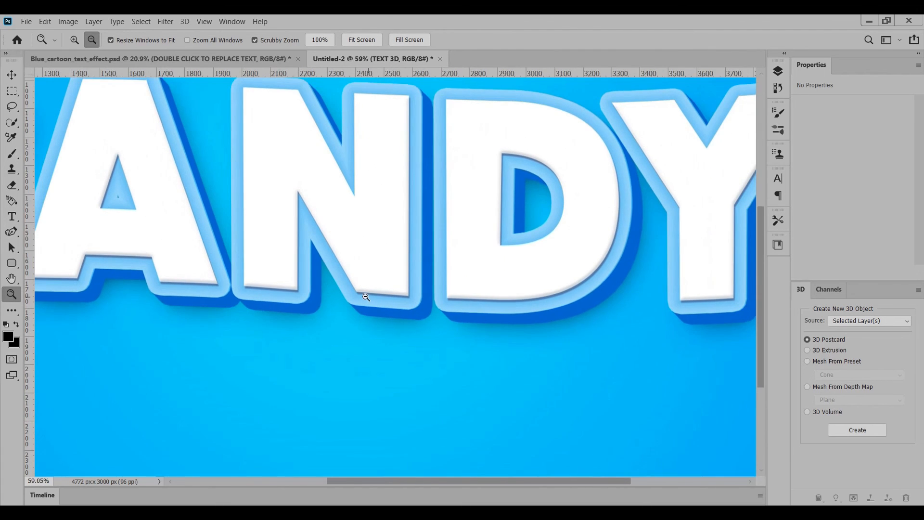
scroll(380, 301, down, 2)
scroll(505, 327, down, 1)
scroll(440, 345, down, 1)
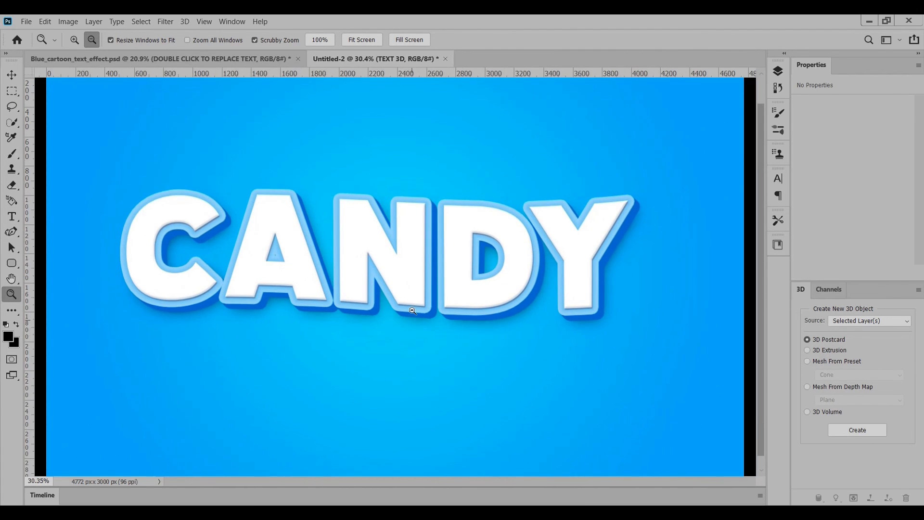
scroll(421, 223, up, 3)
scroll(444, 247, up, 2)
scroll(444, 247, down, 5)
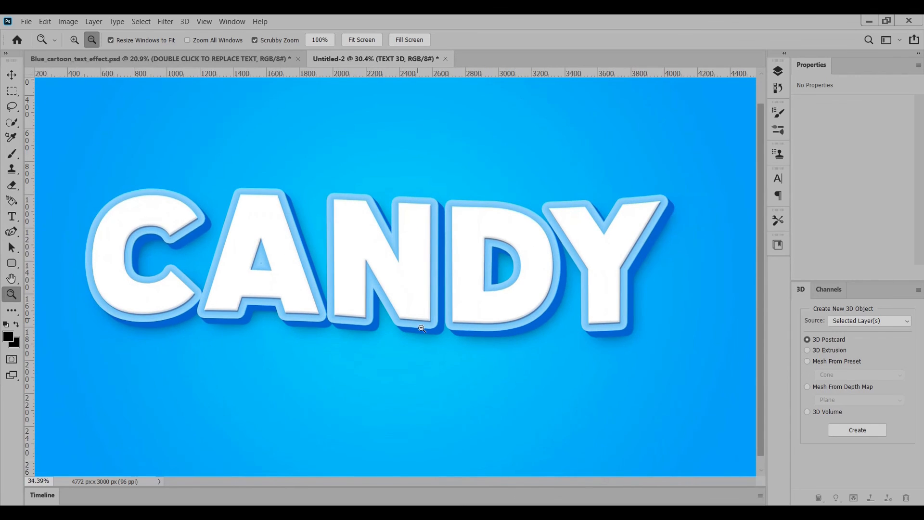
scroll(487, 330, up, 2)
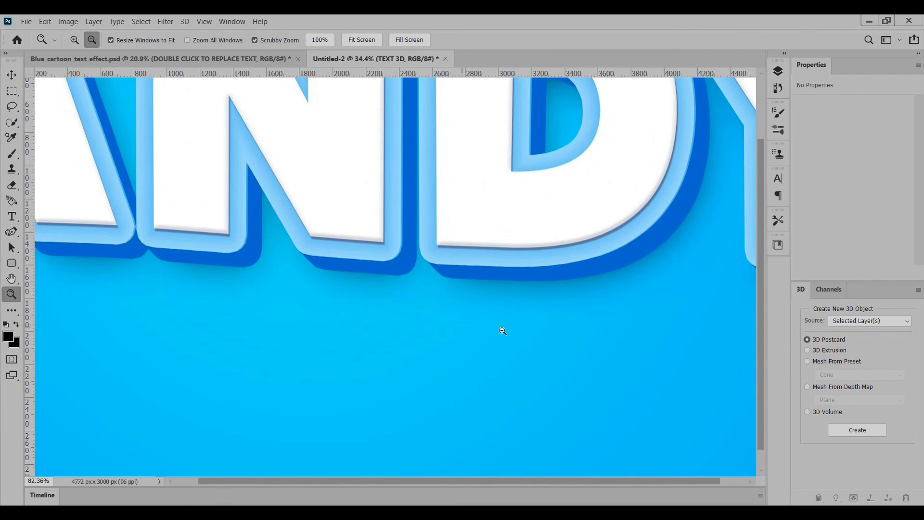
scroll(502, 331, down, 3)
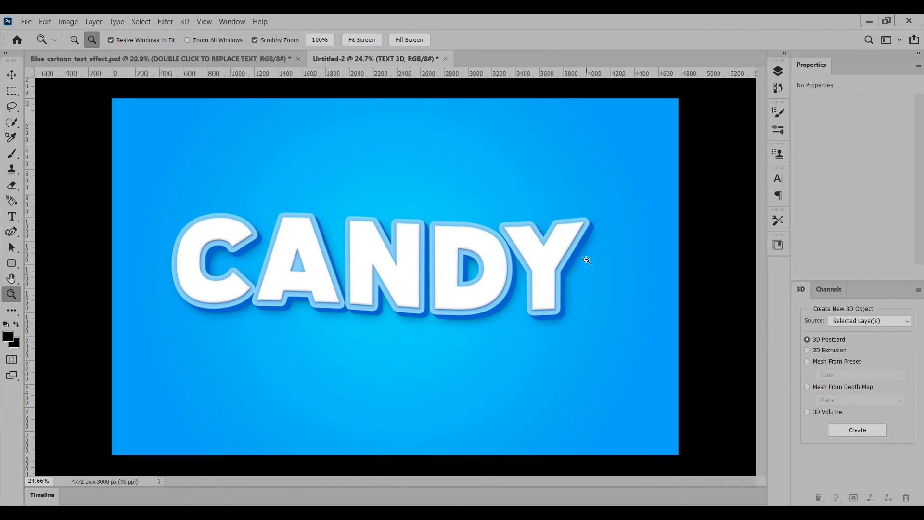
scroll(487, 291, down, 1)
scroll(486, 297, up, 1)
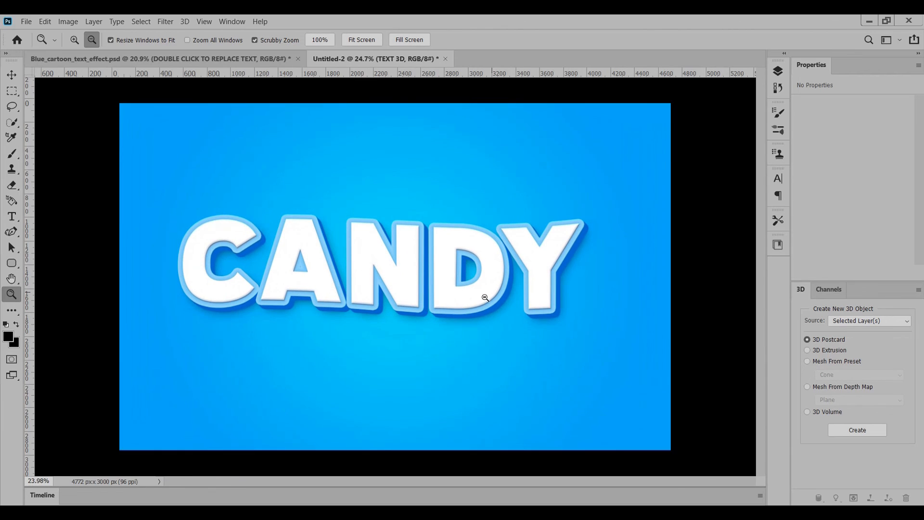